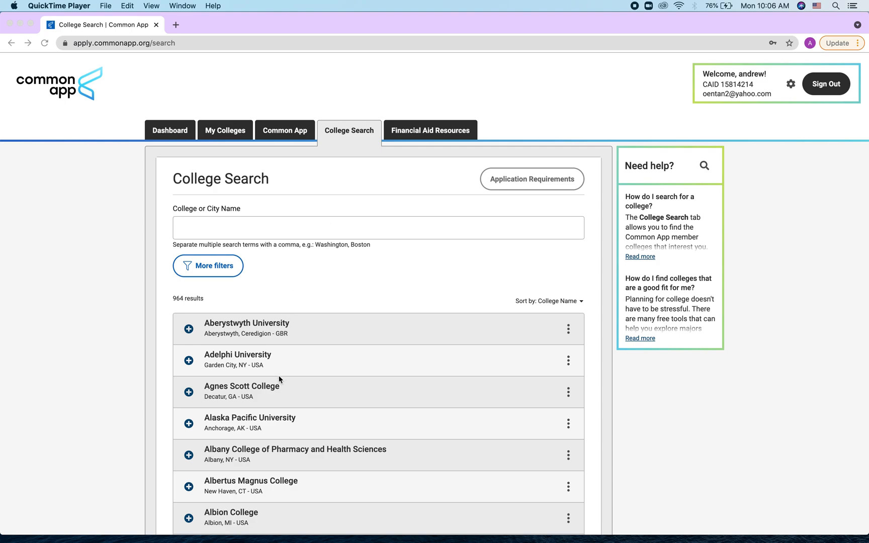
# - Search the college list for "loyola m"
pyautogui.scroll(-3, 280, 378)
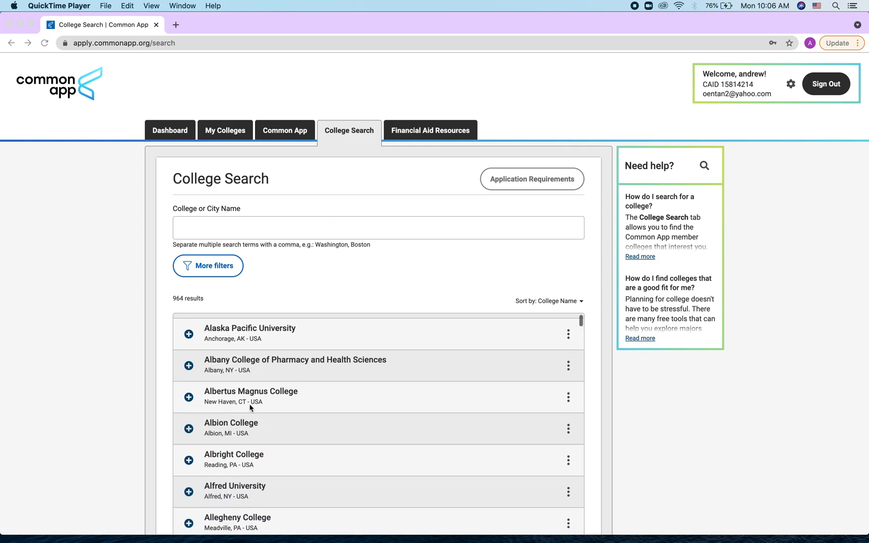
pyautogui.scroll(5, 272, 392)
pyautogui.click(289, 227)
pyautogui.click(290, 227)
pyautogui.write('loyola m')
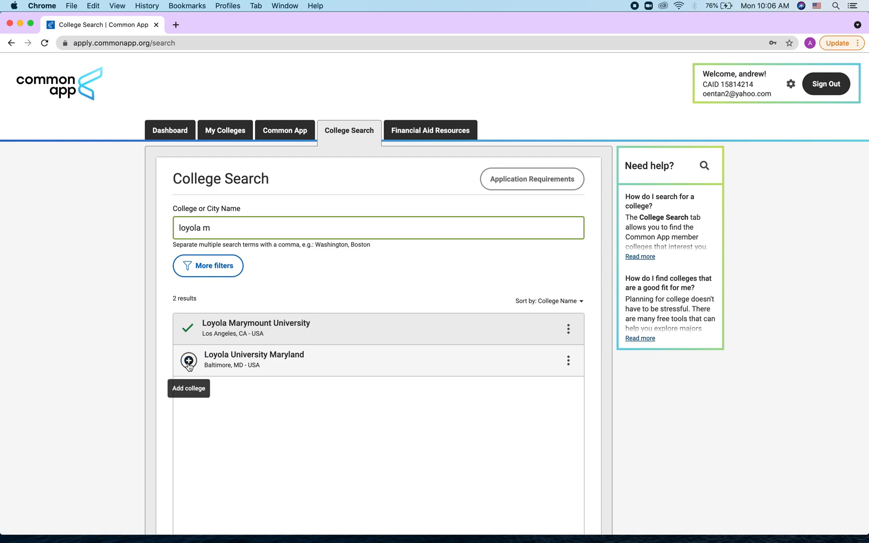
# - Open the Dashboard and look through the full list of added colleges and their application items
pyautogui.click(171, 132)
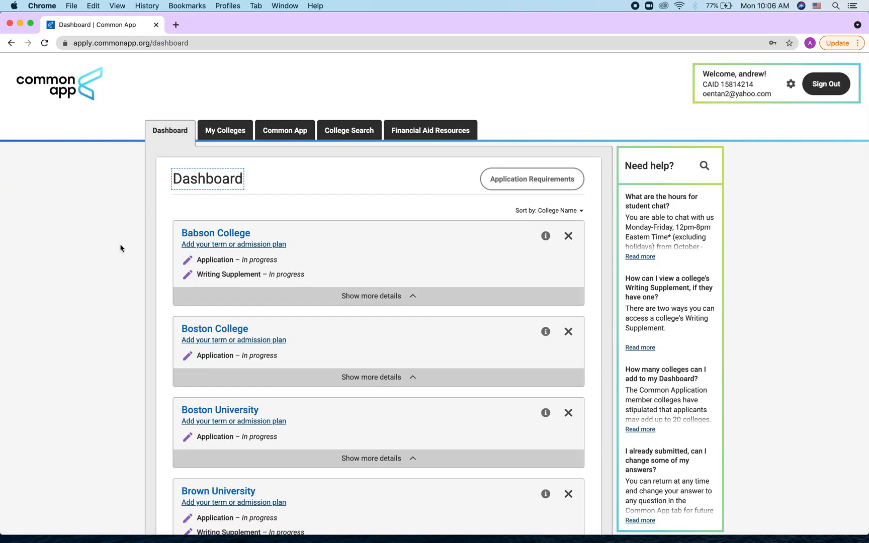
pyautogui.scroll(-15, 113, 289)
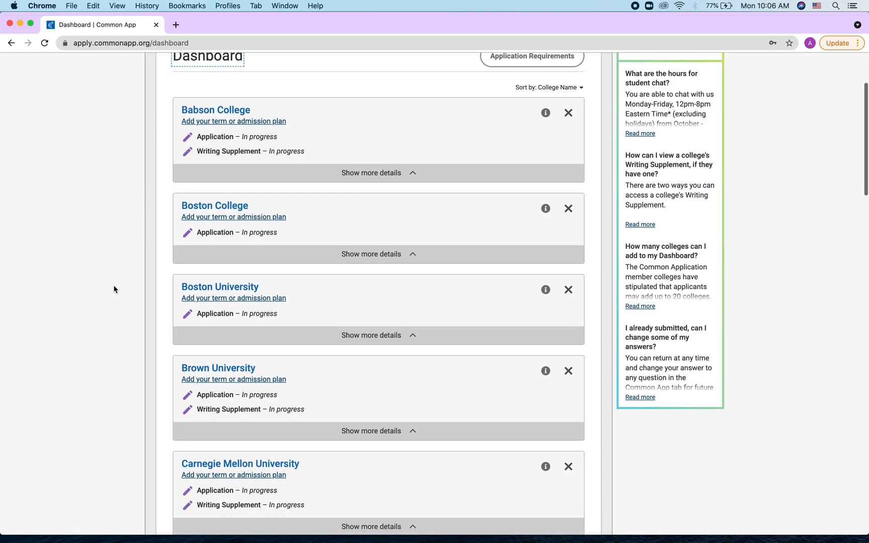
pyautogui.scroll(-9, 114, 289)
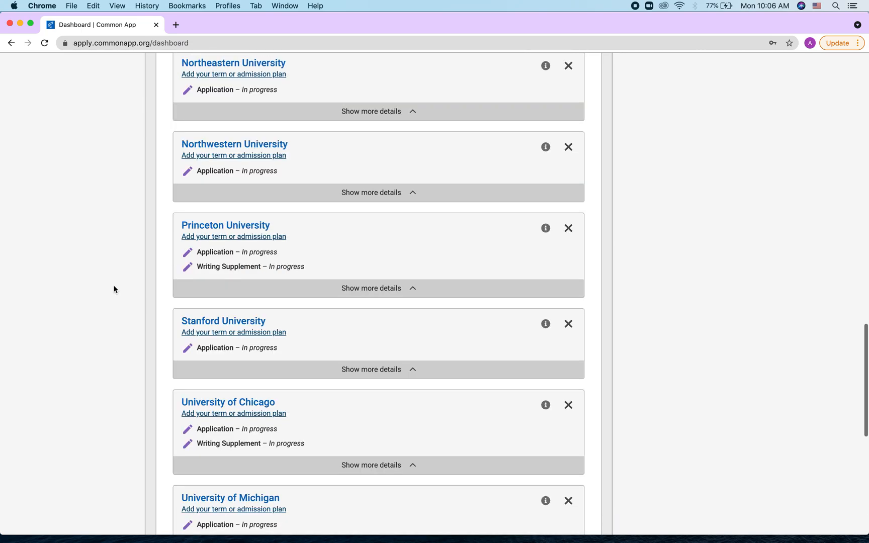
pyautogui.scroll(-7, 114, 289)
pyautogui.scroll(20, 114, 289)
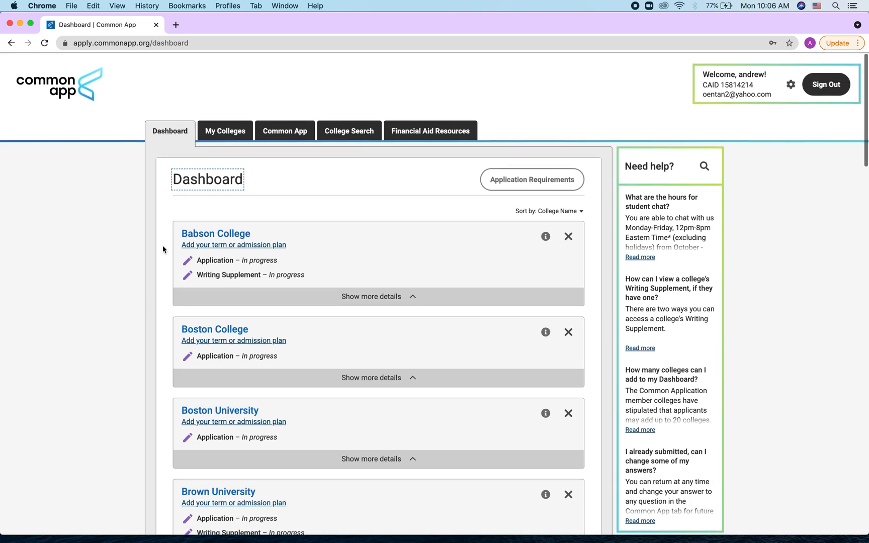
# - Open Babson College under My Colleges and examine its Application and Writing Supplement sections
pyautogui.click(230, 134)
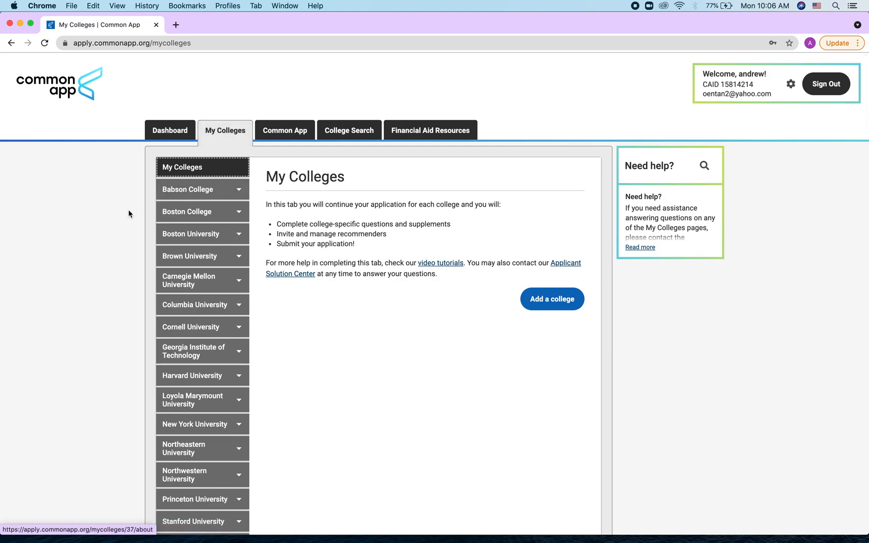
pyautogui.click(192, 195)
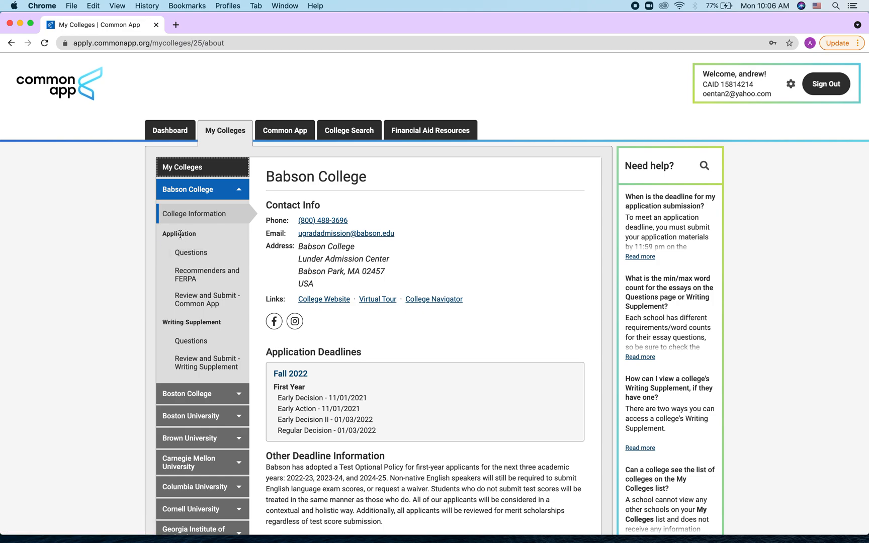
pyautogui.moveTo(162, 234); pyautogui.dragTo(191, 236)
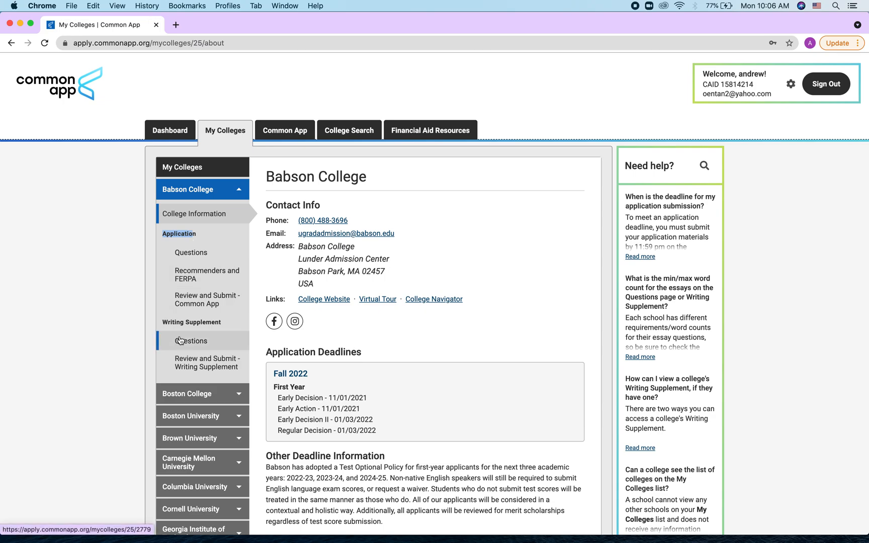
pyautogui.moveTo(162, 323); pyautogui.dragTo(208, 329)
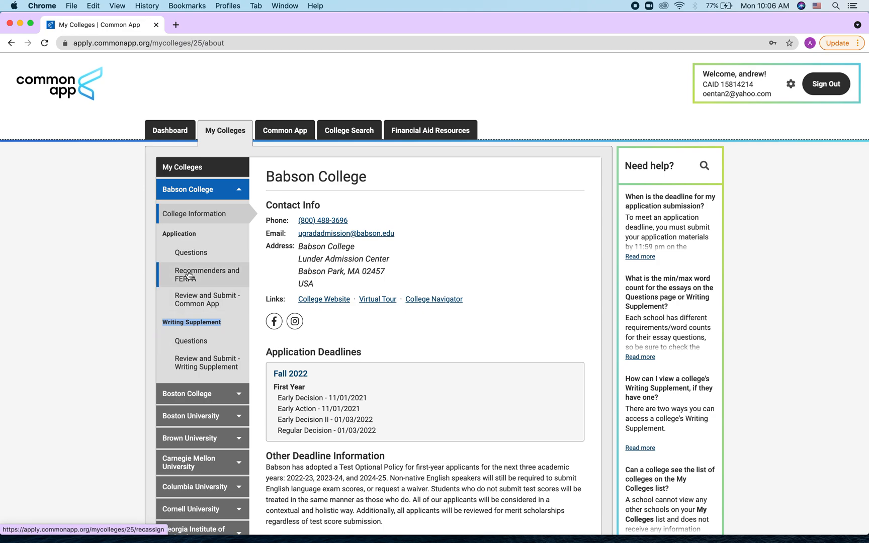
pyautogui.doubleClick(188, 232)
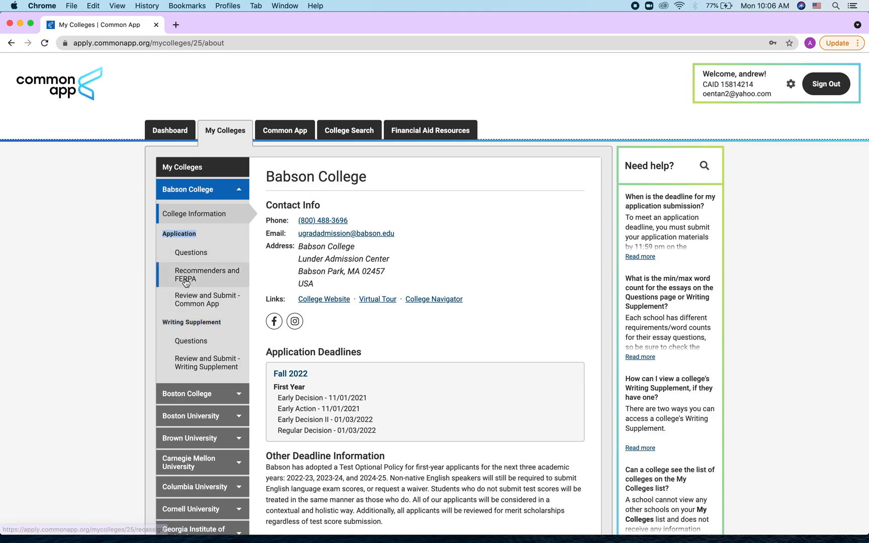
# - Open Cornell University's college page and check which application sections it lists
pyautogui.scroll(-3, 181, 274)
pyautogui.click(187, 456)
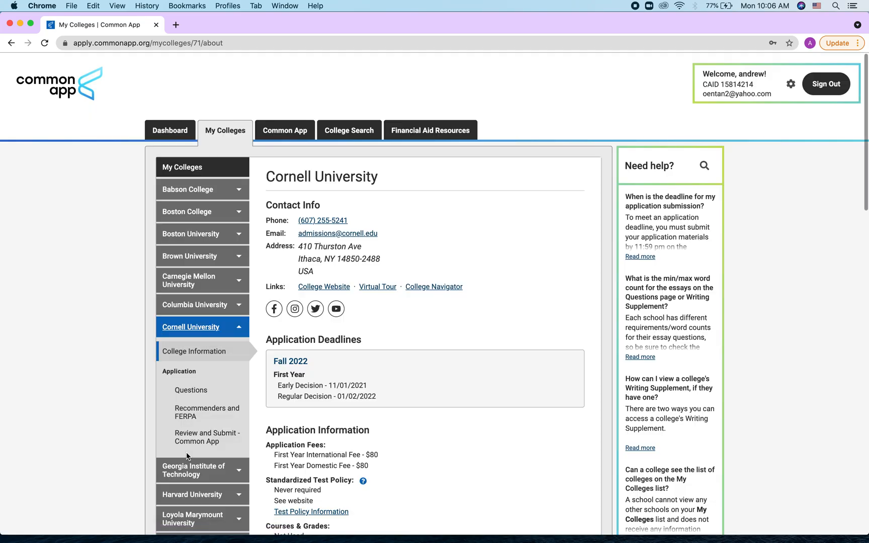
pyautogui.scroll(-5, 201, 284)
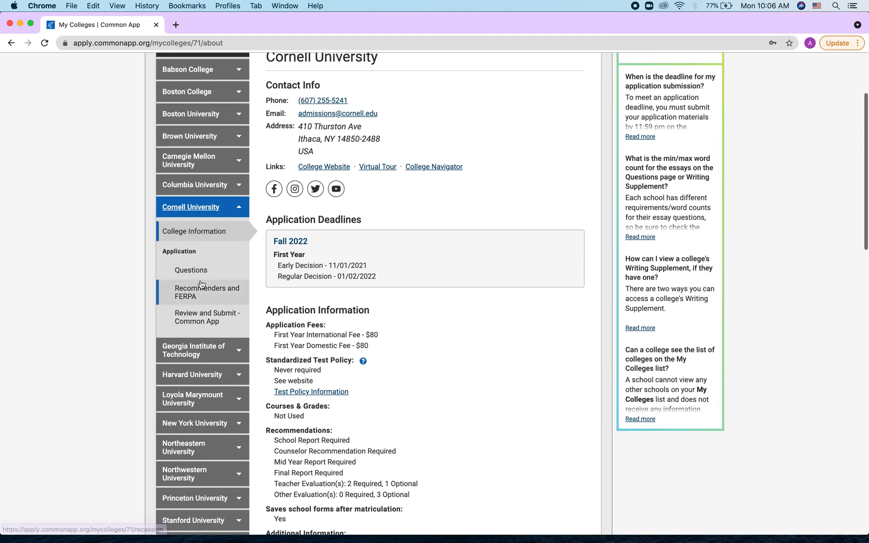
pyautogui.doubleClick(179, 252)
# - Return to Babson College's page and point out its separate Writing Supplement section
pyautogui.scroll(3, 178, 252)
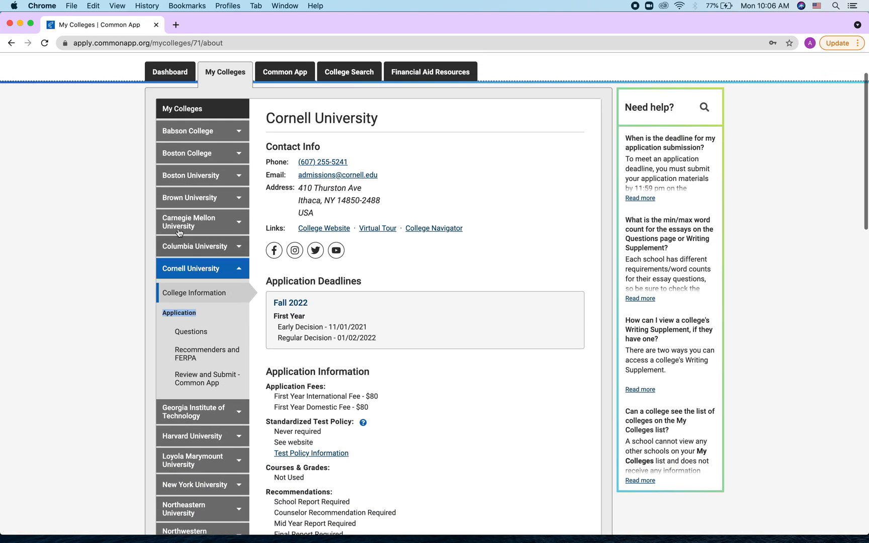
pyautogui.click(201, 132)
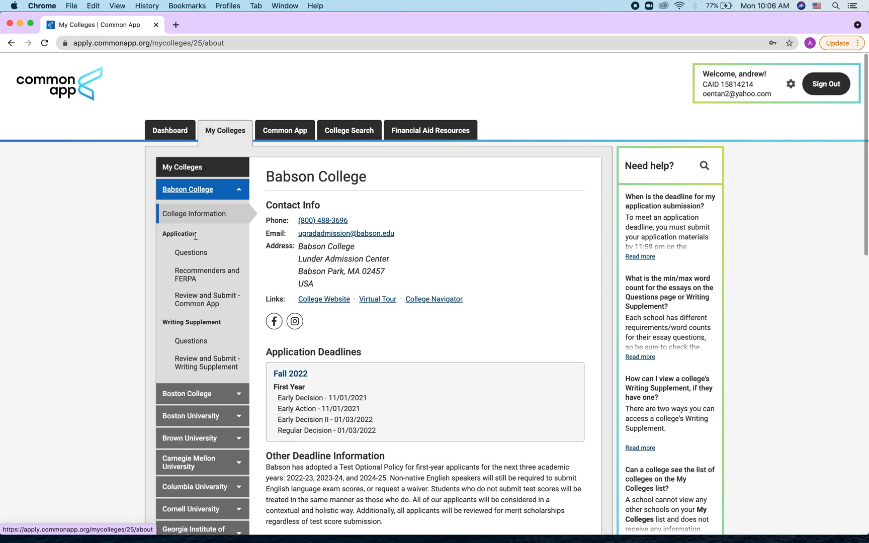
pyautogui.tripleClick(190, 324)
pyautogui.click(151, 301)
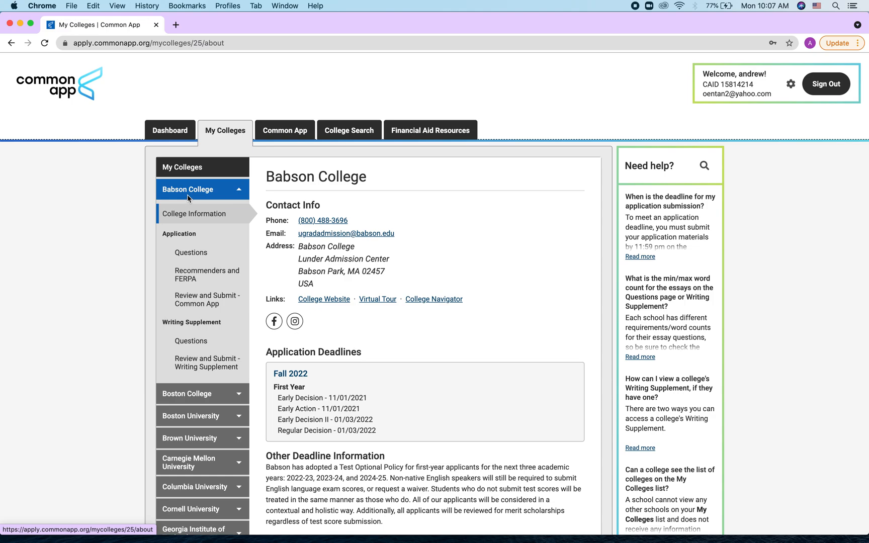
# - Open Babson College's application Questions and review the General and Academics sections
pyautogui.click(191, 253)
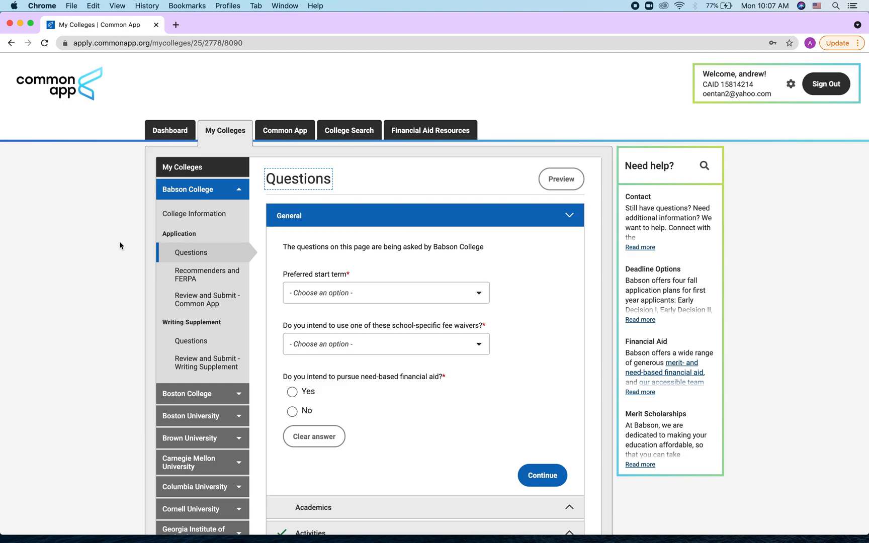
pyautogui.scroll(-5, 340, 404)
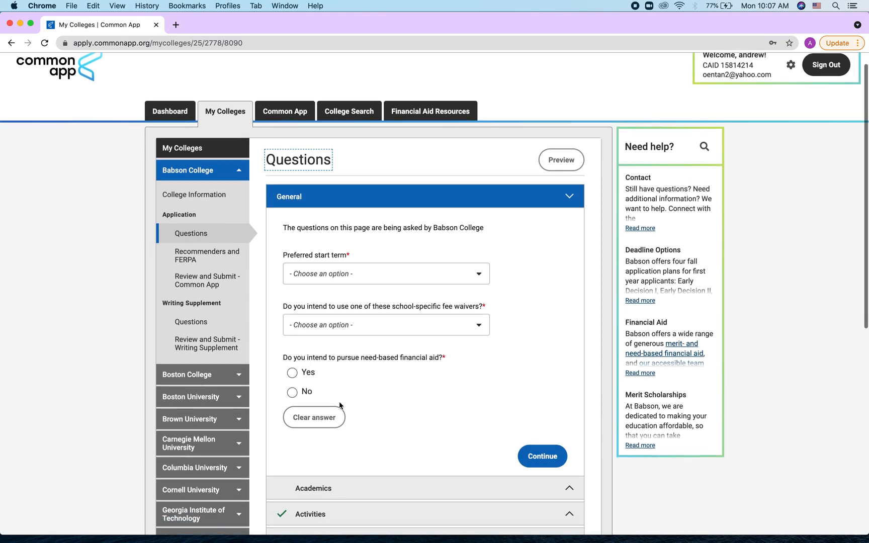
pyautogui.click(334, 380)
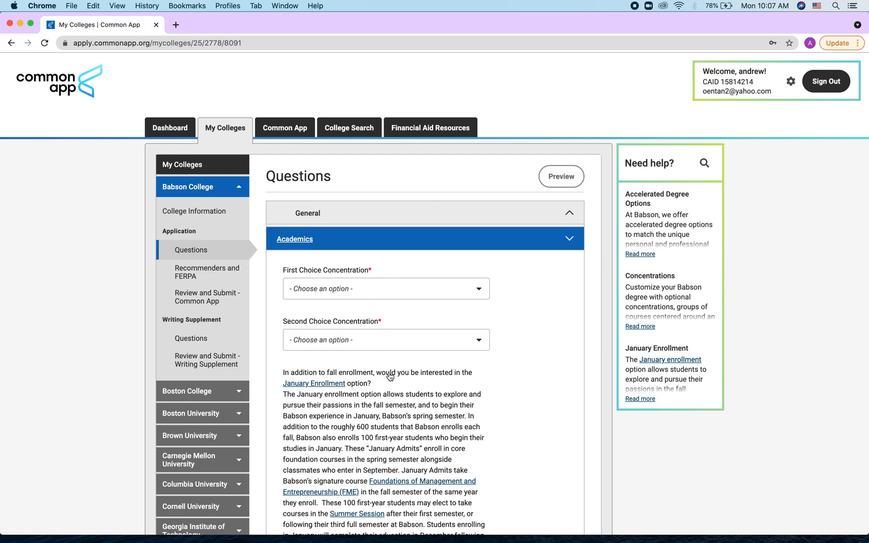
pyautogui.scroll(-10, 389, 375)
pyautogui.scroll(-2, 385, 368)
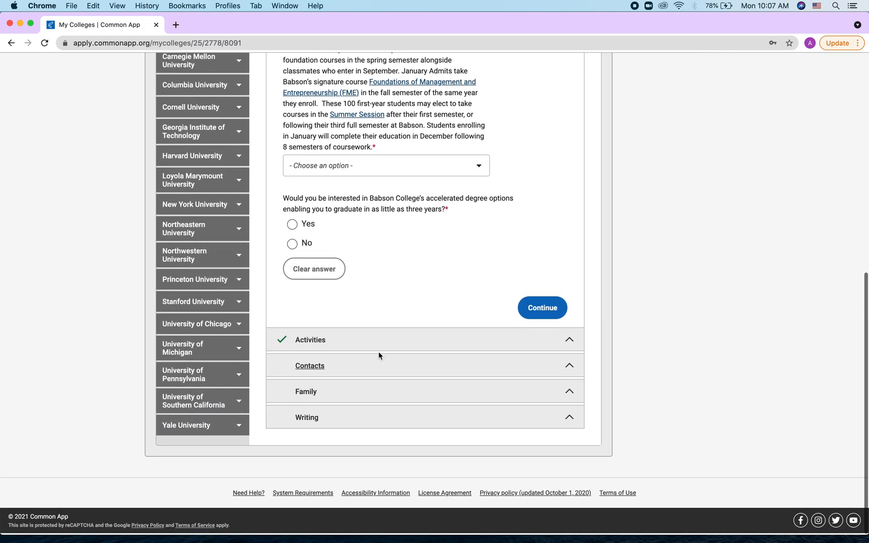
# - Open the Activities section of Babson's questions and read the résumé upload and extracurricular activity prompts
pyautogui.click(371, 342)
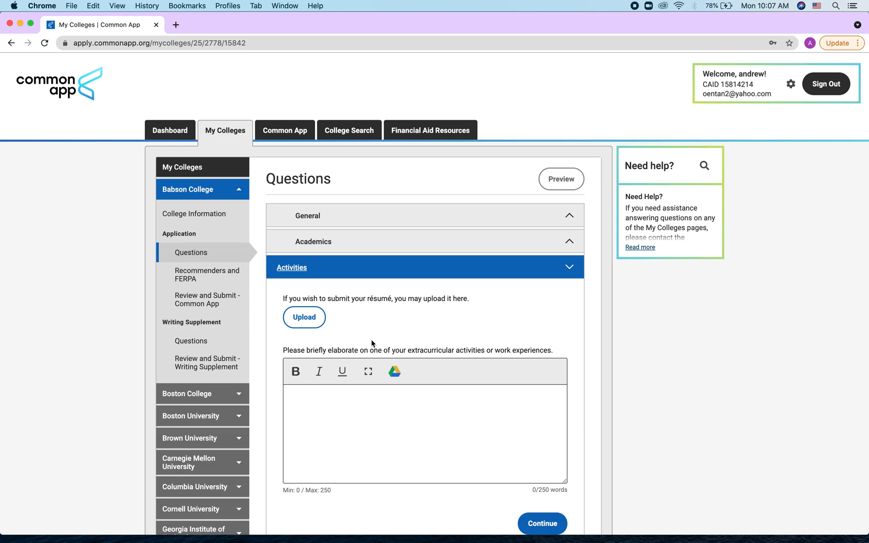
pyautogui.scroll(-1, 373, 343)
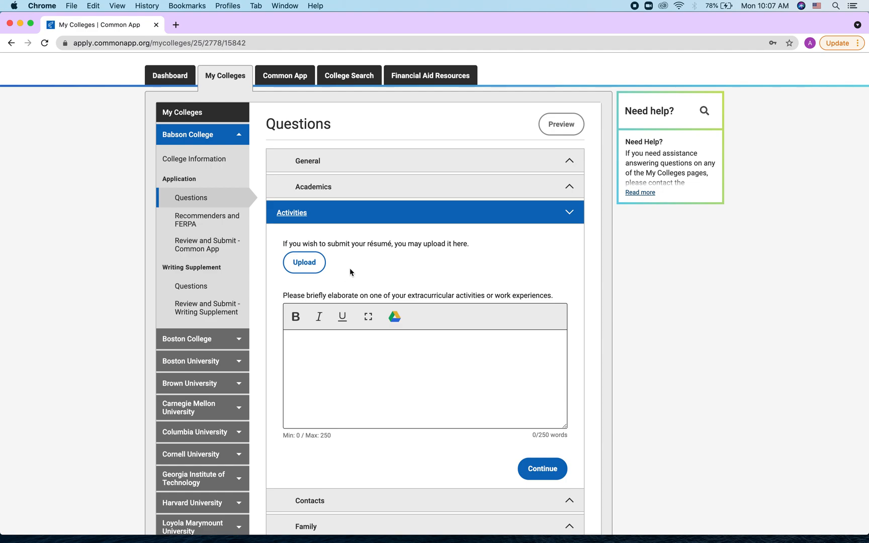
pyautogui.tripleClick(342, 243)
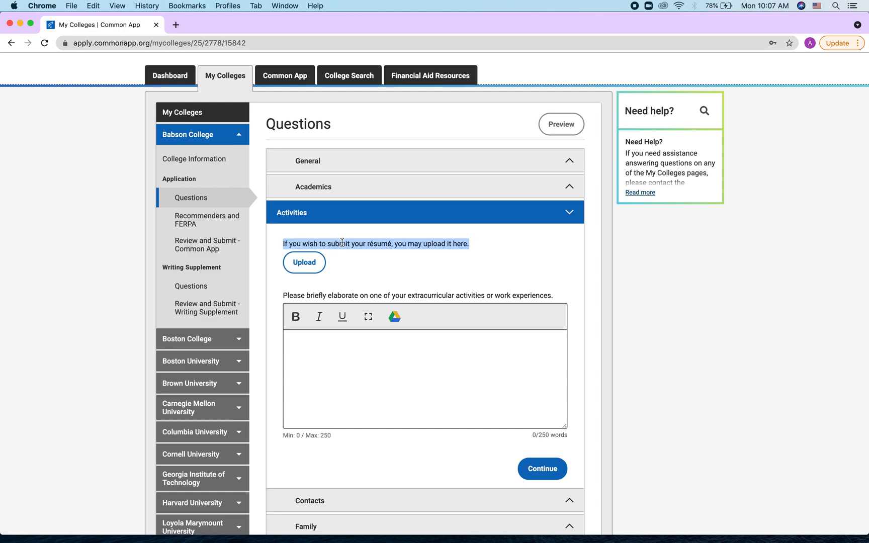
pyautogui.click(355, 261)
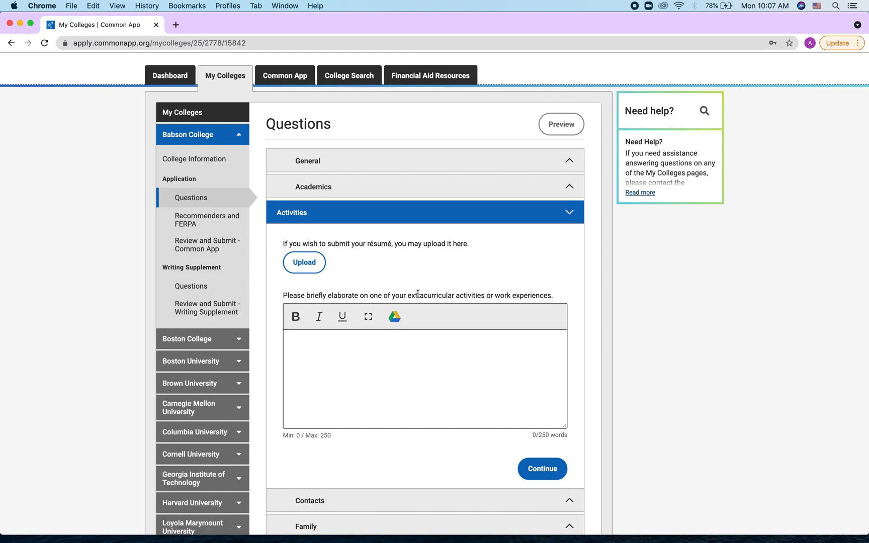
pyautogui.moveTo(407, 296); pyautogui.dragTo(561, 303)
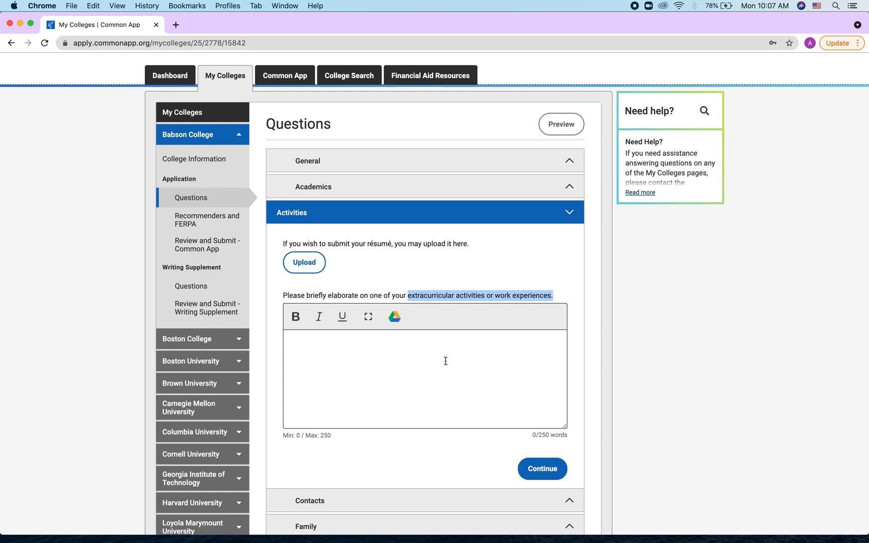
pyautogui.click(383, 270)
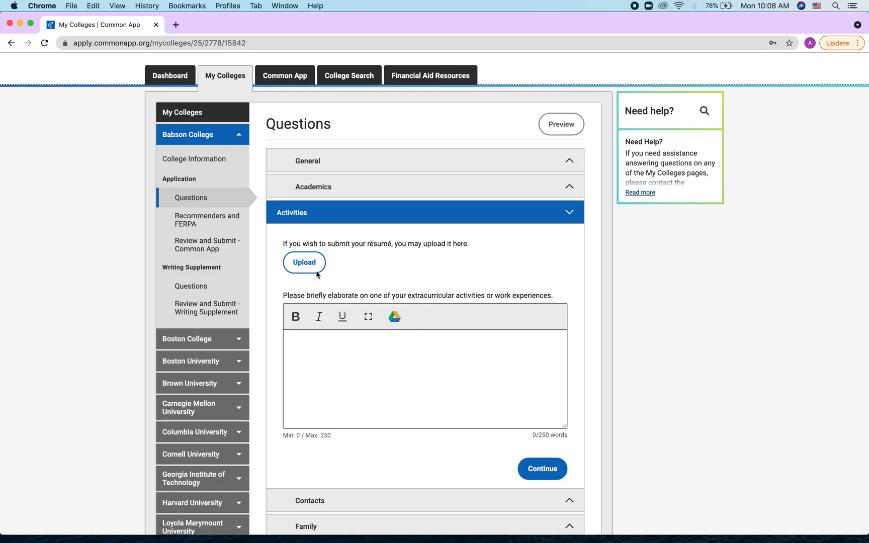
# - Open Babson's Recommenders and FERPA page and read the notice about the secondary/high school requirement
pyautogui.click(216, 222)
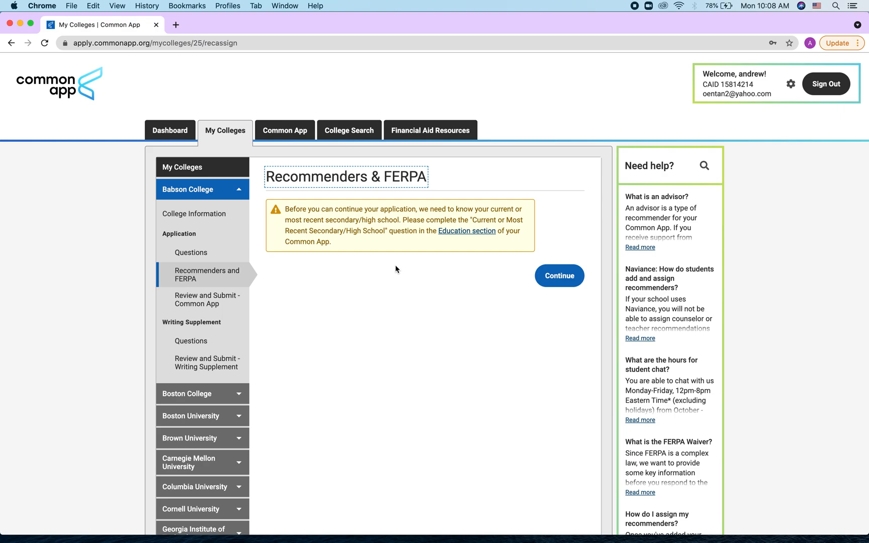
pyautogui.moveTo(328, 221); pyautogui.dragTo(400, 222)
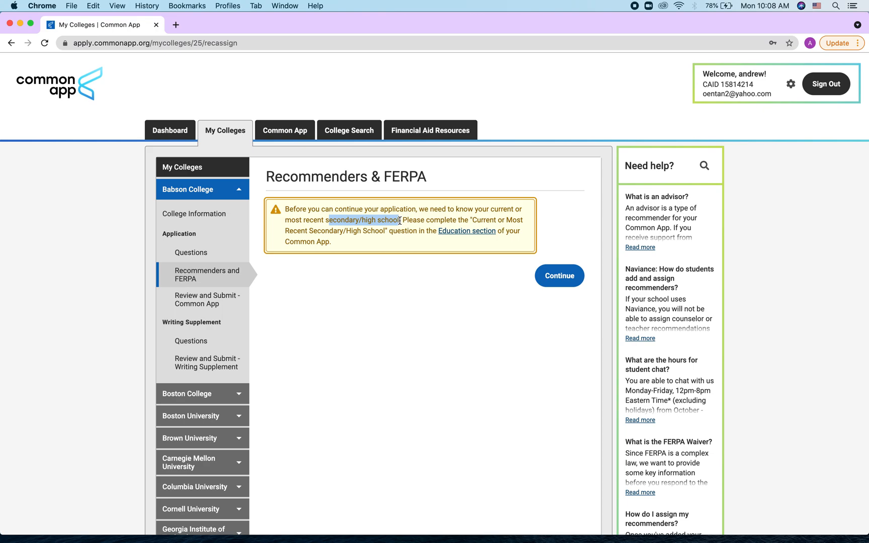
pyautogui.click(459, 254)
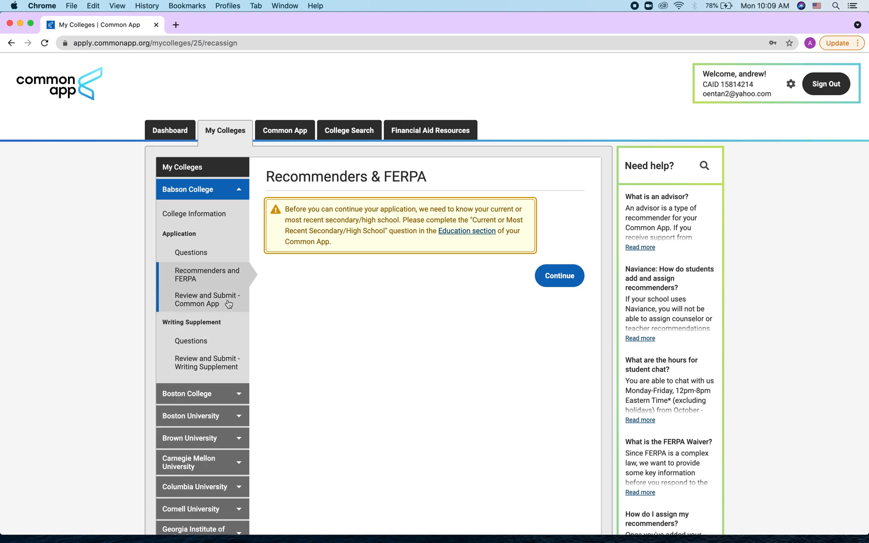
# - Open Babson's Writing Supplement questions and read the 500-word essay prompt
pyautogui.click(201, 343)
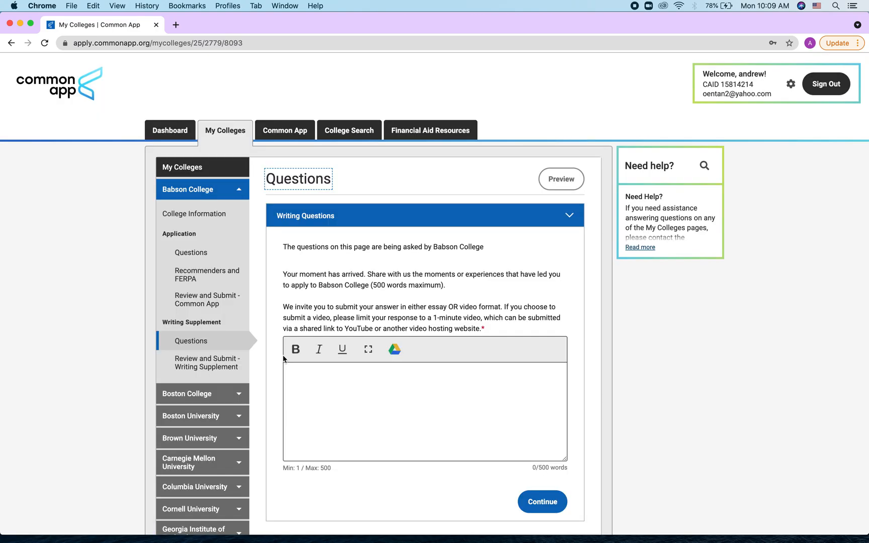
pyautogui.moveTo(283, 273); pyautogui.dragTo(453, 287)
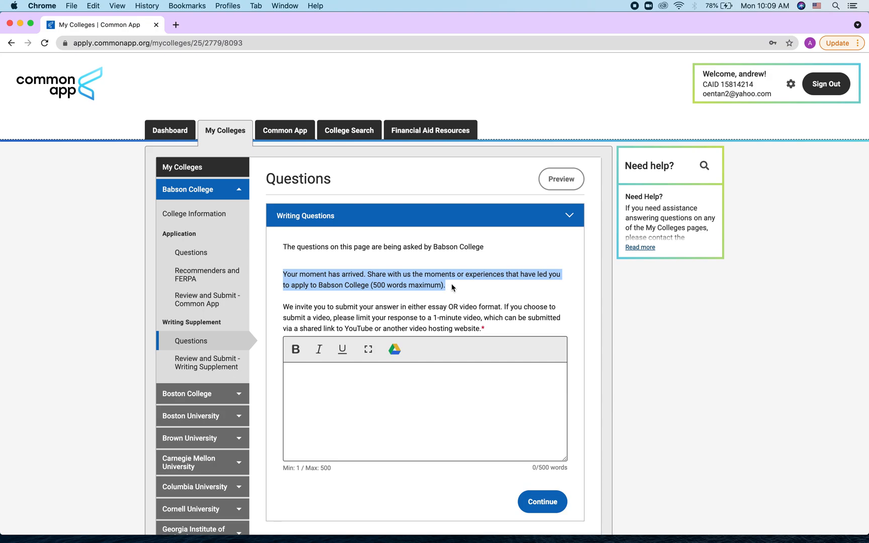
pyautogui.click(114, 312)
# - Open Cornell University's application Questions and look through the General section down to the remaining section headings
pyautogui.scroll(-3, 113, 313)
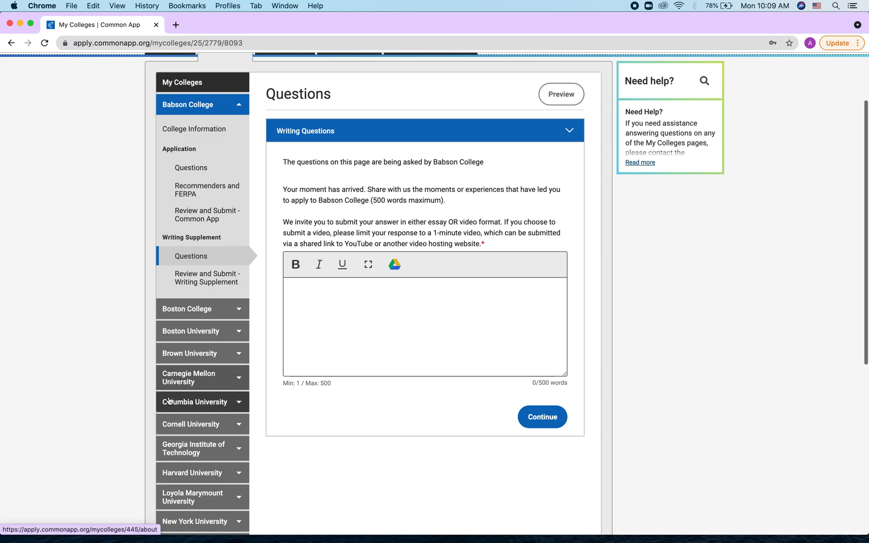
pyautogui.click(174, 428)
pyautogui.scroll(-5, 174, 428)
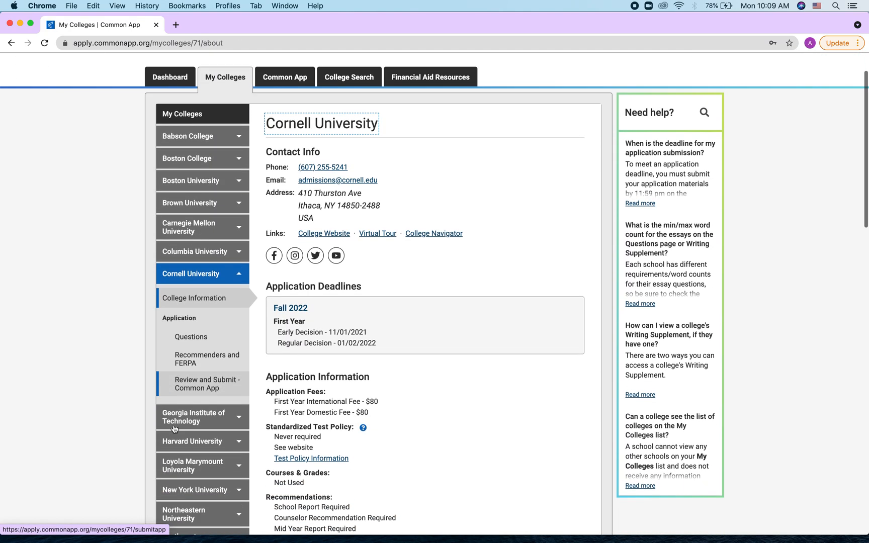
pyautogui.click(204, 265)
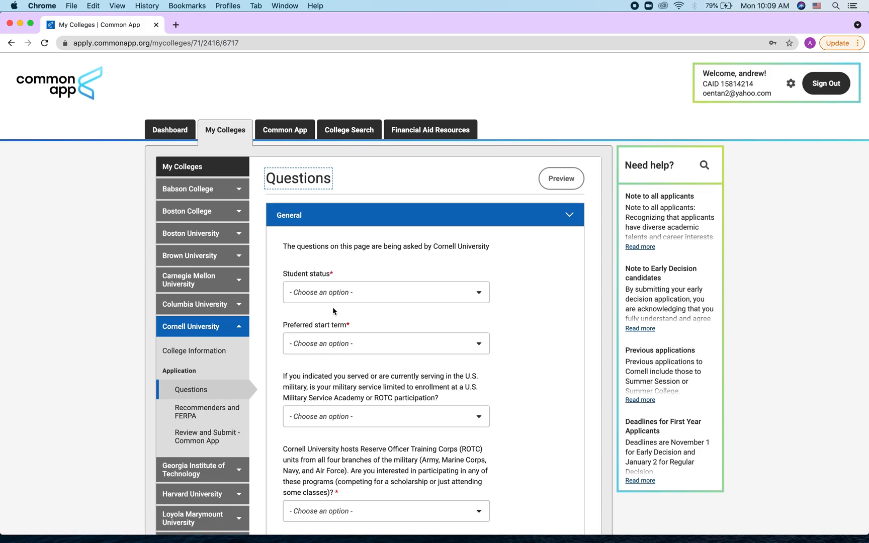
pyautogui.scroll(-10, 333, 311)
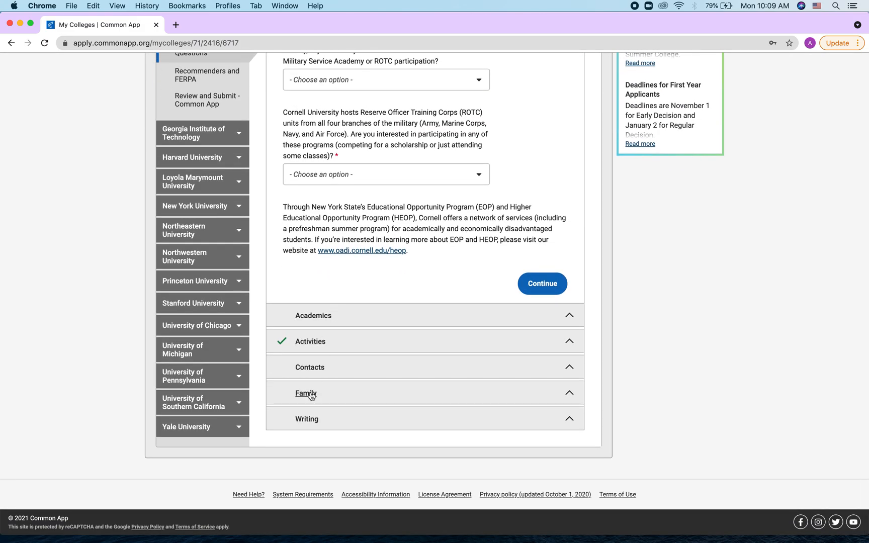
# - Look over Cornell's General questions again and open the Academics section to see the college or school question
pyautogui.scroll(3, 310, 395)
pyautogui.scroll(3, 310, 396)
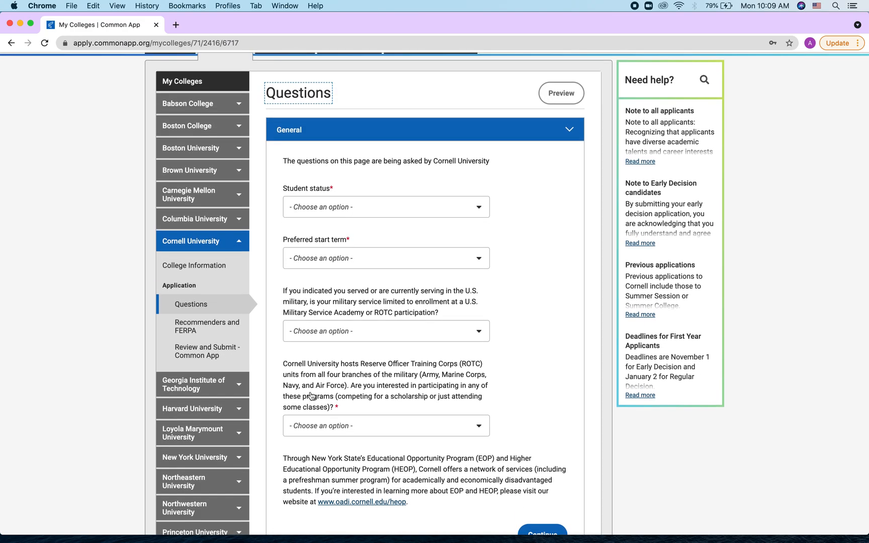
pyautogui.scroll(-4, 311, 396)
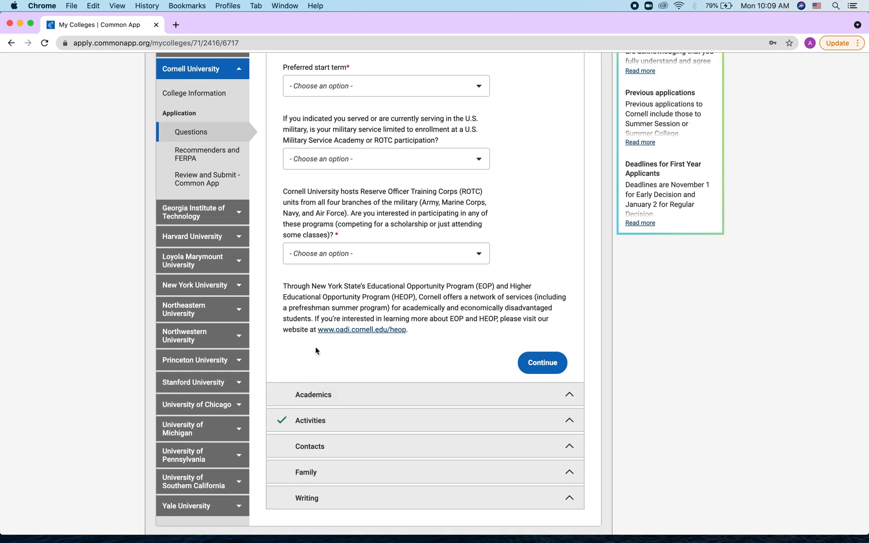
pyautogui.click(310, 397)
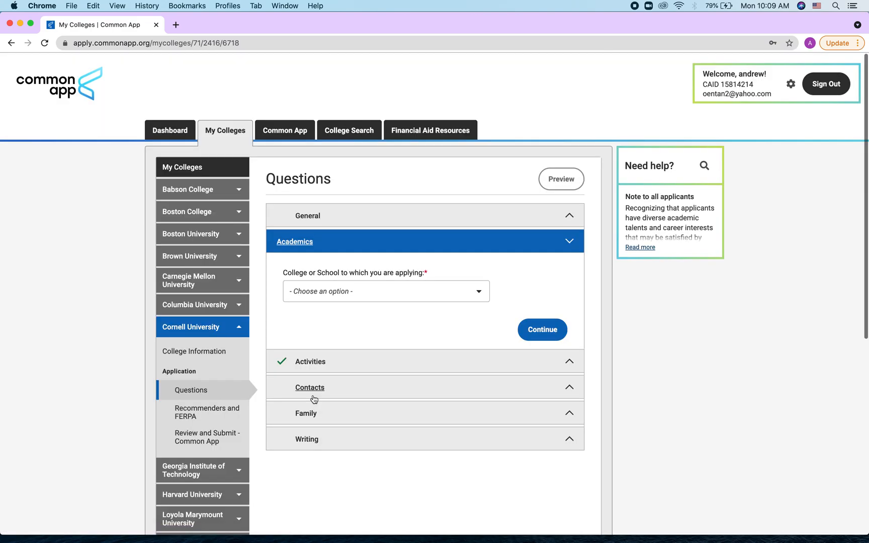
# - Open the Writing section of Cornell's application Questions and read the misdemeanor or felony question
pyautogui.click(303, 441)
pyautogui.scroll(-3, 301, 442)
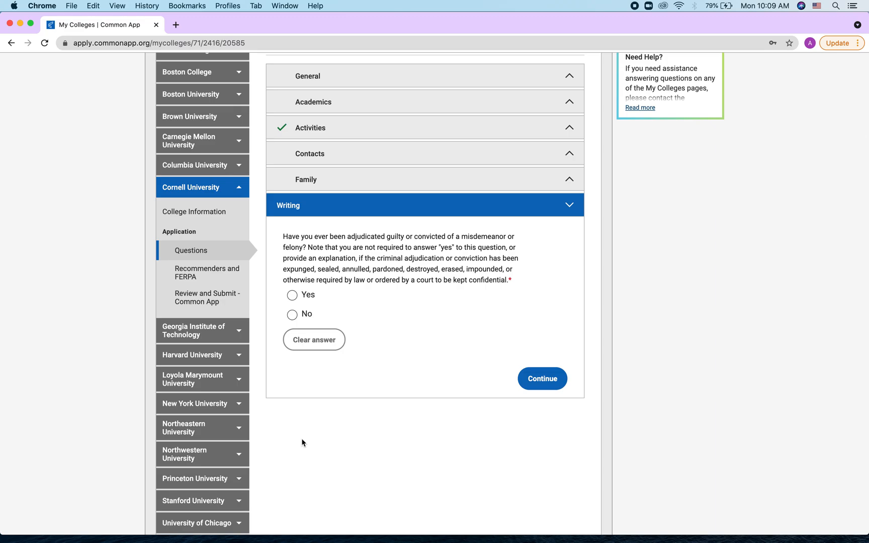
pyautogui.scroll(1, 302, 440)
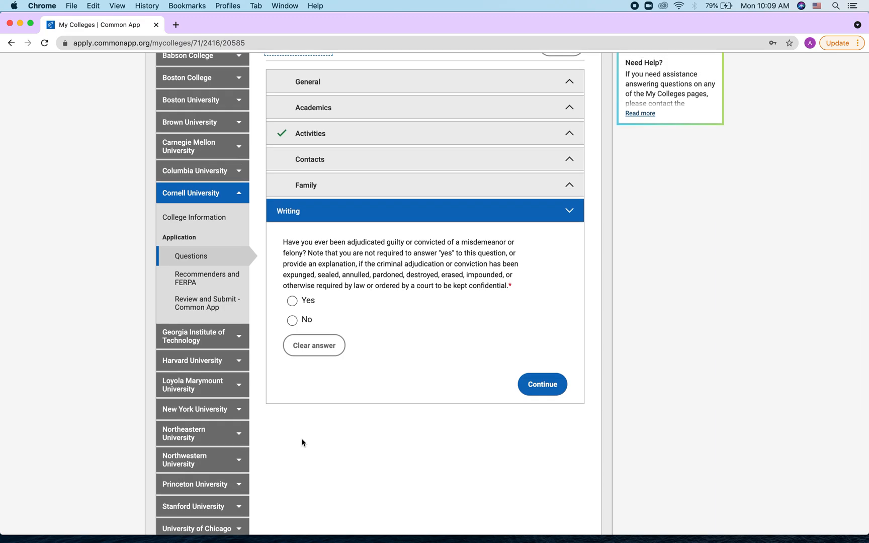
# - In Cornell's Academics section, choose Agriculture and Life Sciences as the college and Agricultural Sciences as the anticipated major, and continue
pyautogui.scroll(3, 301, 442)
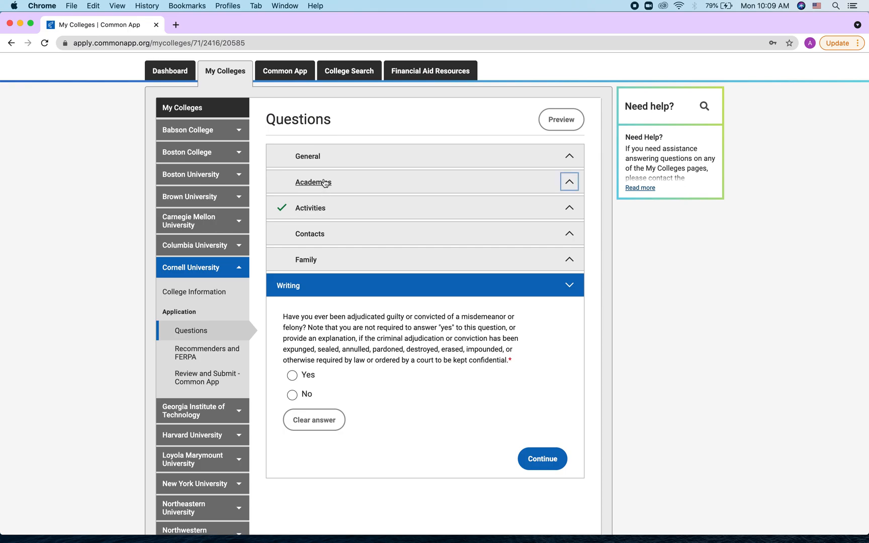
pyautogui.click(325, 183)
pyautogui.click(350, 289)
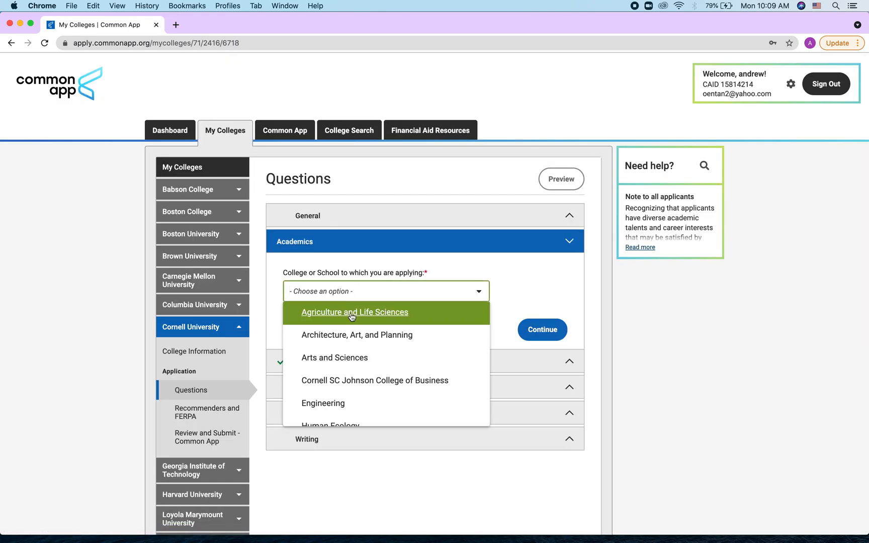
pyautogui.click(352, 313)
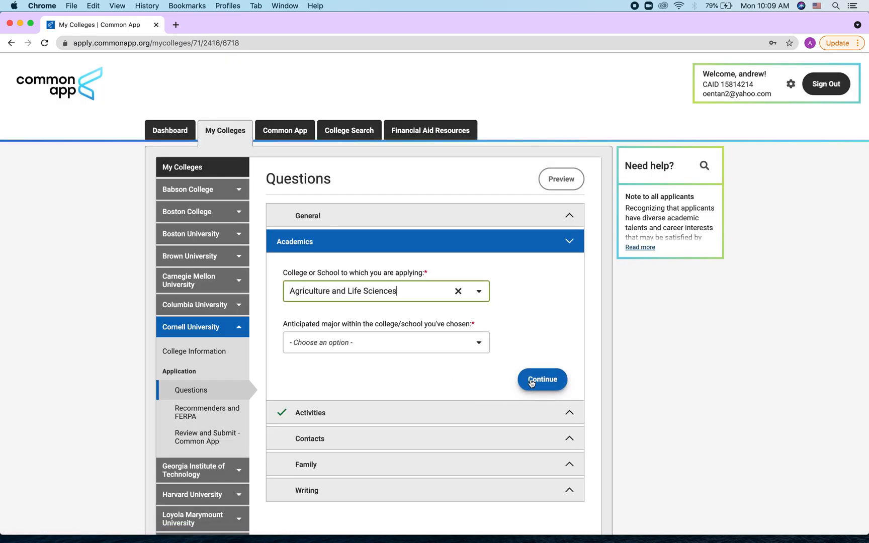
pyautogui.click(485, 343)
pyautogui.click(413, 366)
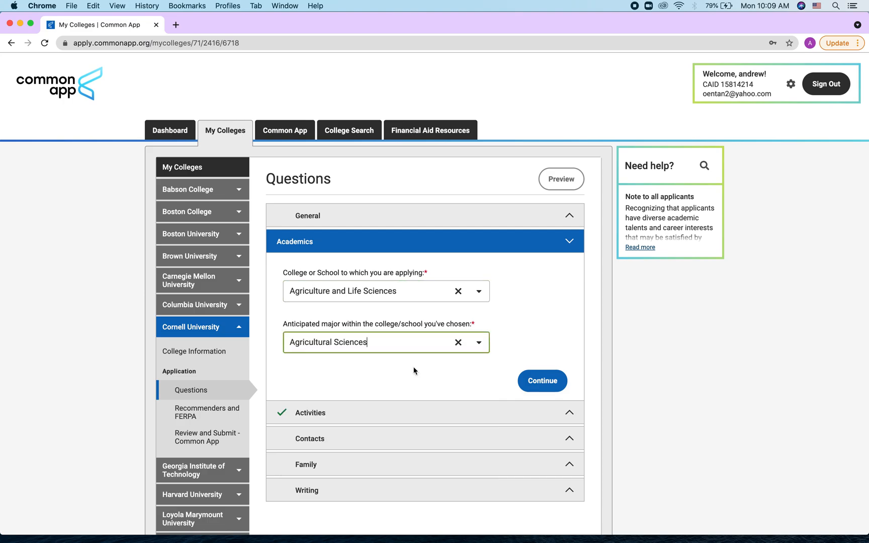
pyautogui.click(534, 380)
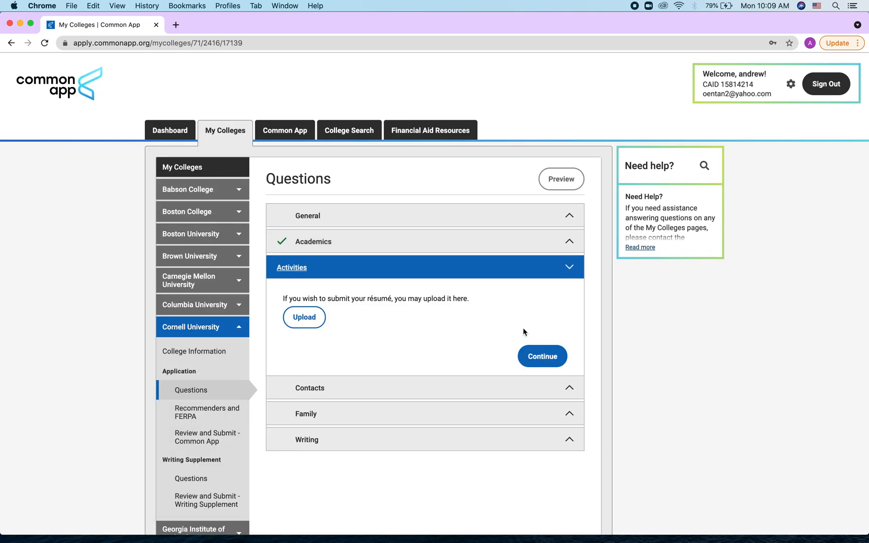
# - Reopen the Writing section of Cornell's application Questions and look through it
pyautogui.click(308, 449)
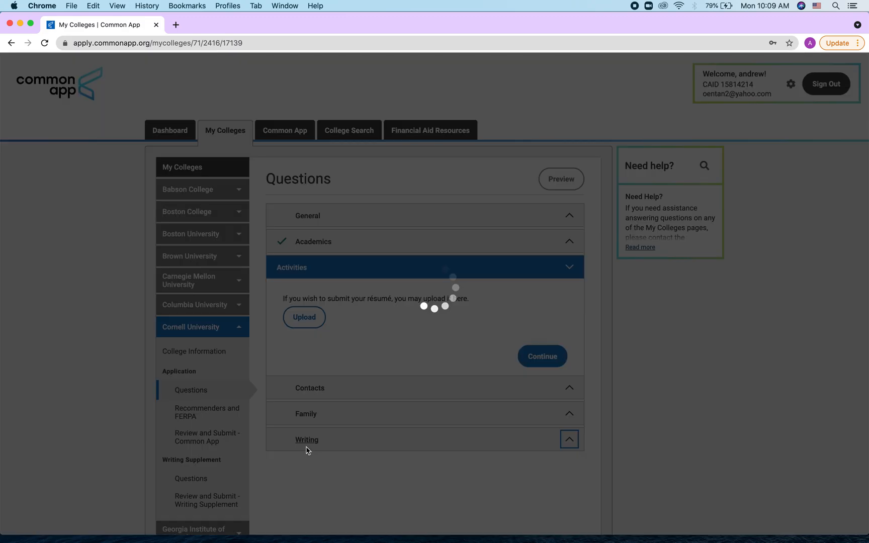
pyautogui.scroll(-3, 307, 450)
pyautogui.scroll(2, 307, 449)
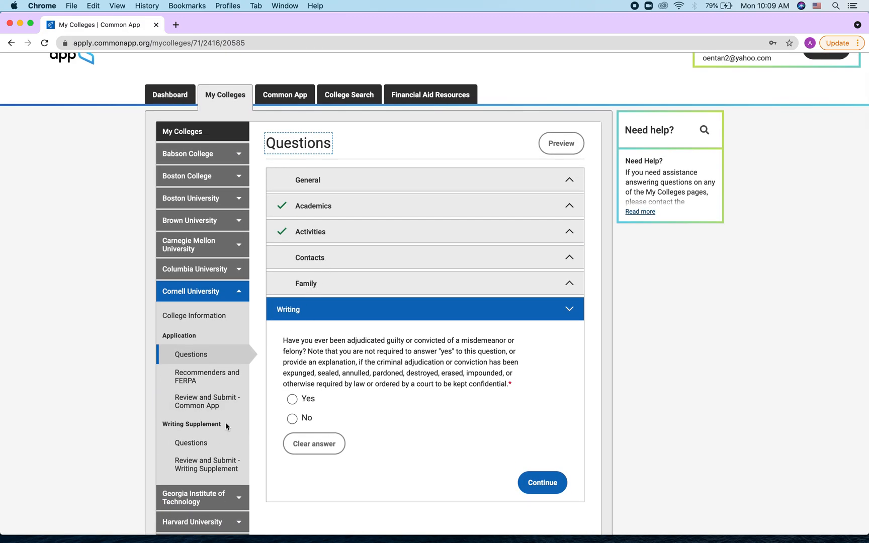
# - Highlight Cornell's Writing Supplement heading, open its Questions and read the essay prompt about the selected major
pyautogui.moveTo(167, 424); pyautogui.dragTo(219, 432)
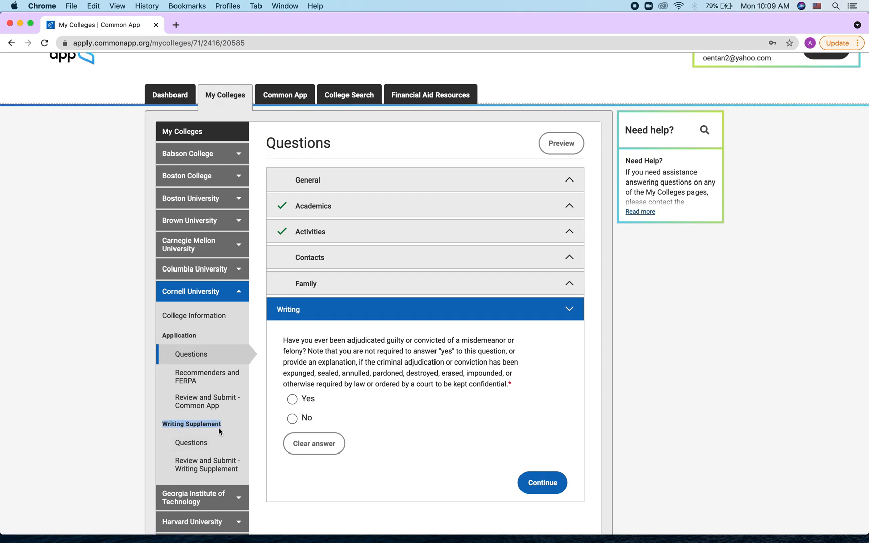
pyautogui.click(191, 443)
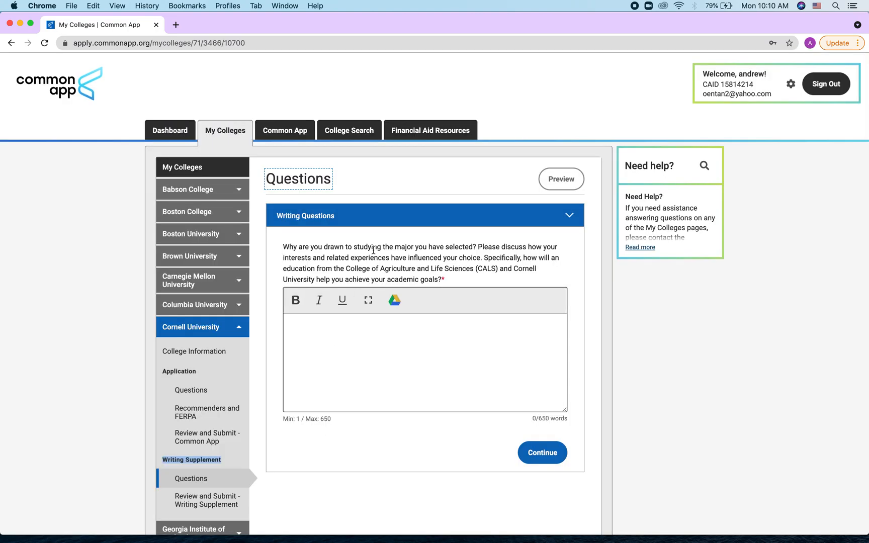
pyautogui.tripleClick(374, 250)
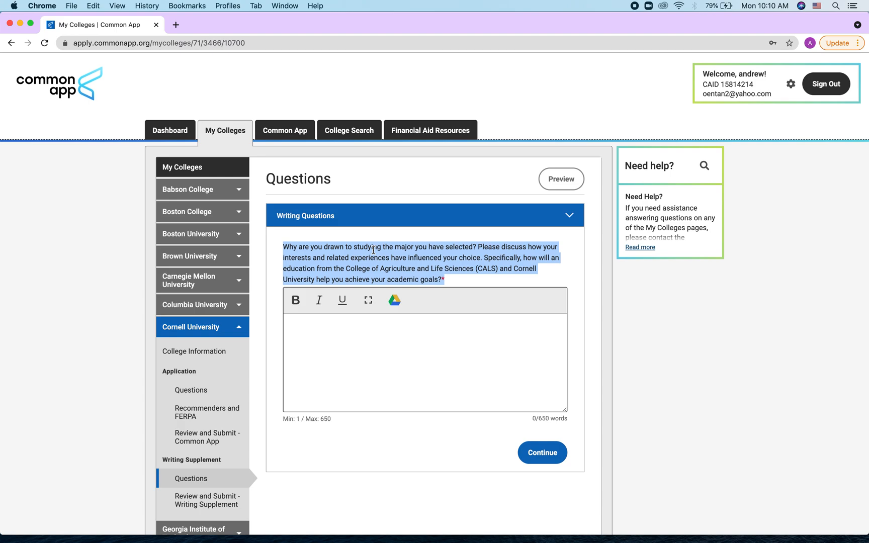
pyautogui.click(373, 250)
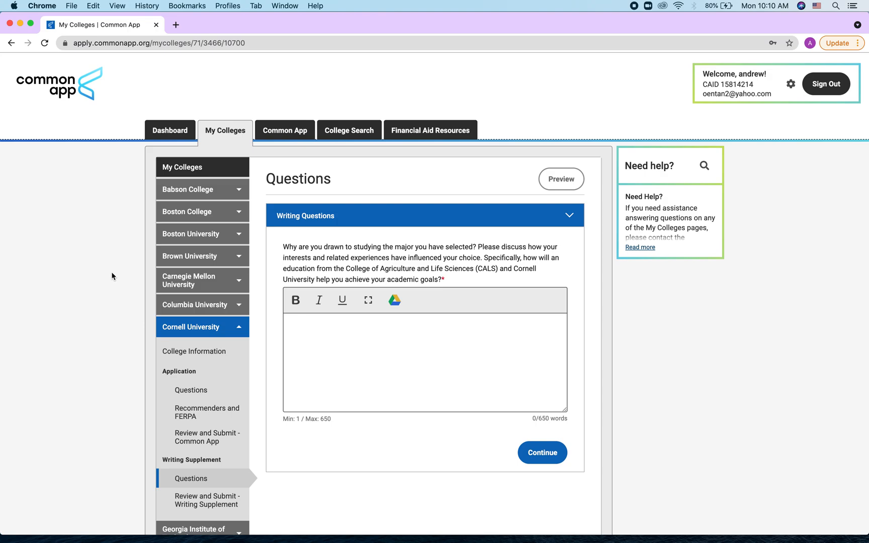
# - Open New York University from the college list and go to its application Questions
pyautogui.scroll(-3, 111, 273)
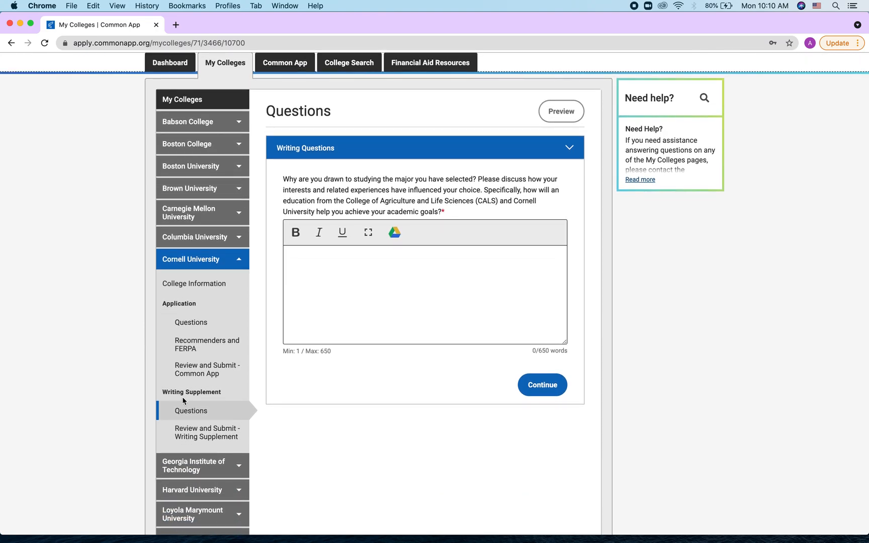
pyautogui.scroll(-3, 191, 382)
pyautogui.click(192, 391)
pyautogui.scroll(-3, 193, 394)
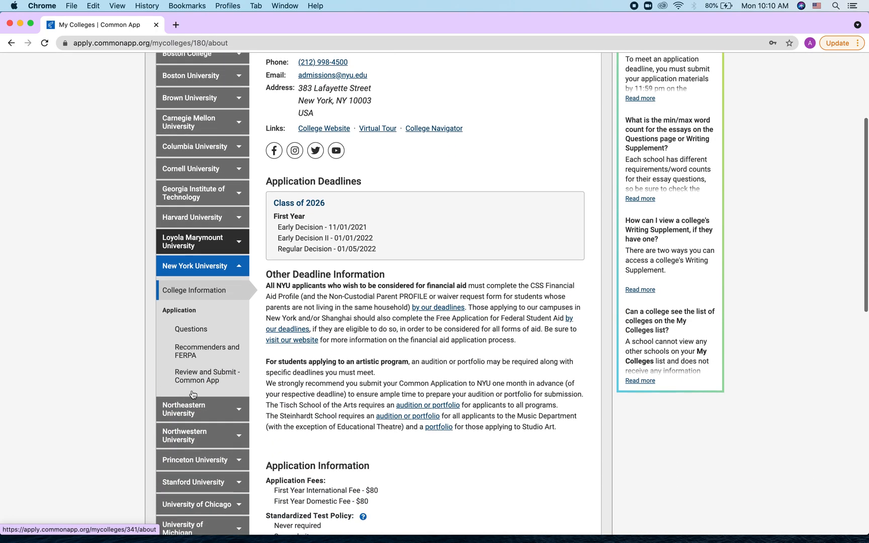
pyautogui.click(191, 313)
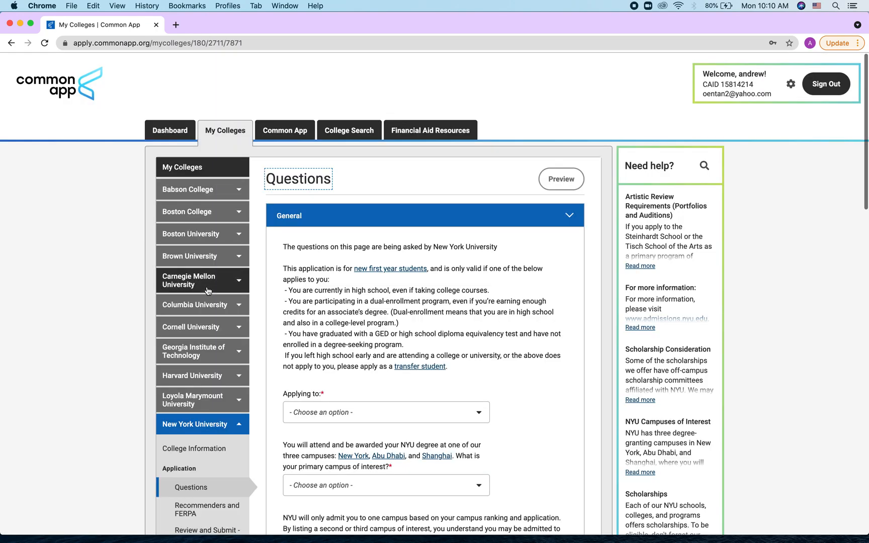
# - In NYU's General questions, set New York as the primary campus of interest and choose No second campus of interest
pyautogui.scroll(-2, 189, 447)
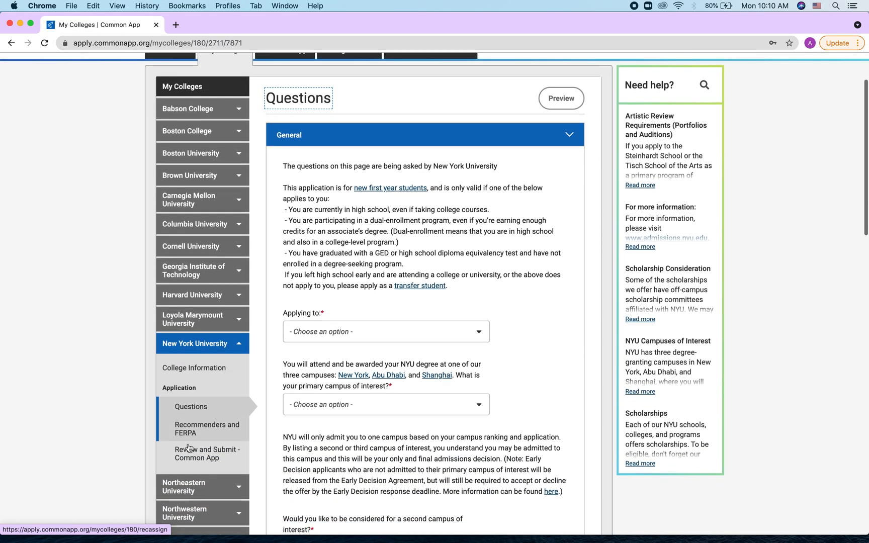
pyautogui.scroll(-4, 189, 448)
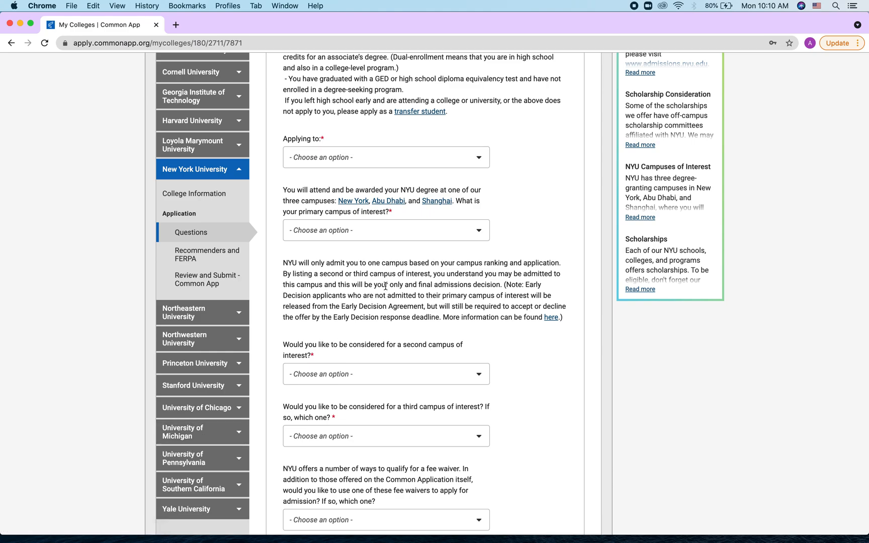
pyautogui.click(376, 231)
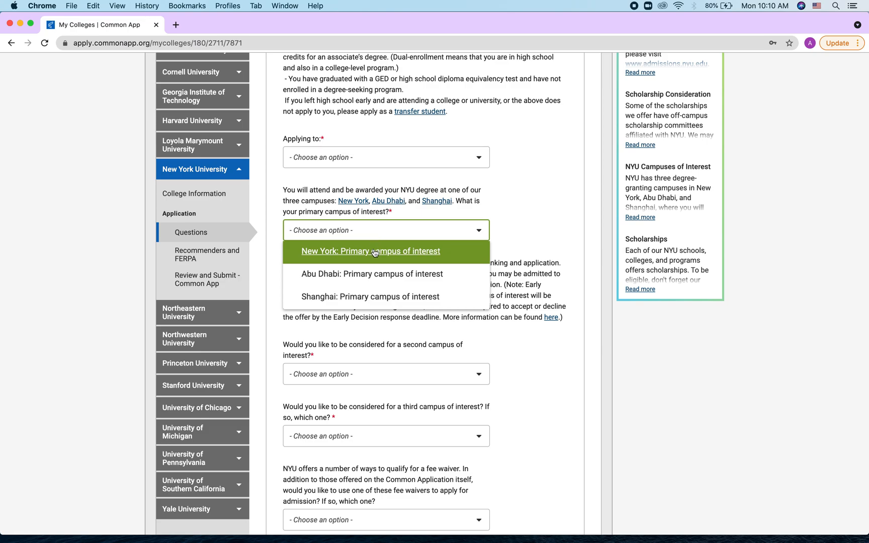
pyautogui.click(375, 252)
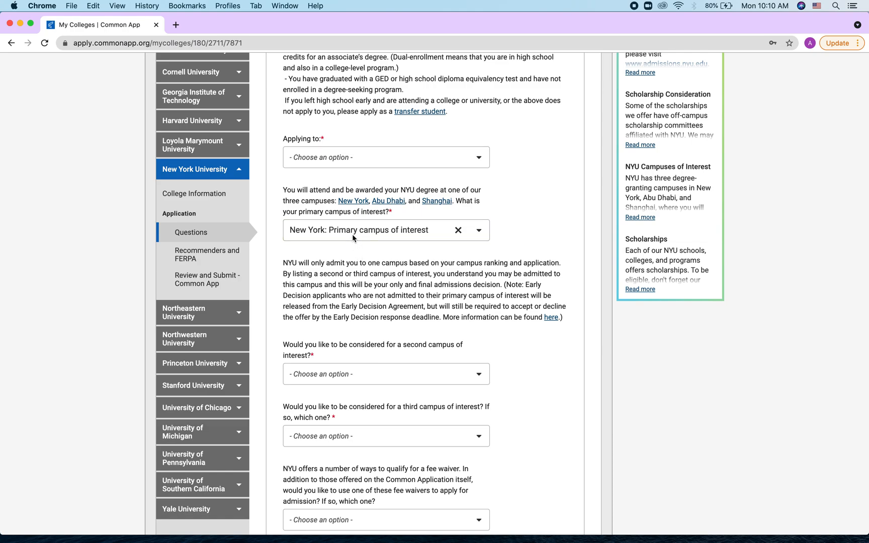
pyautogui.click(363, 372)
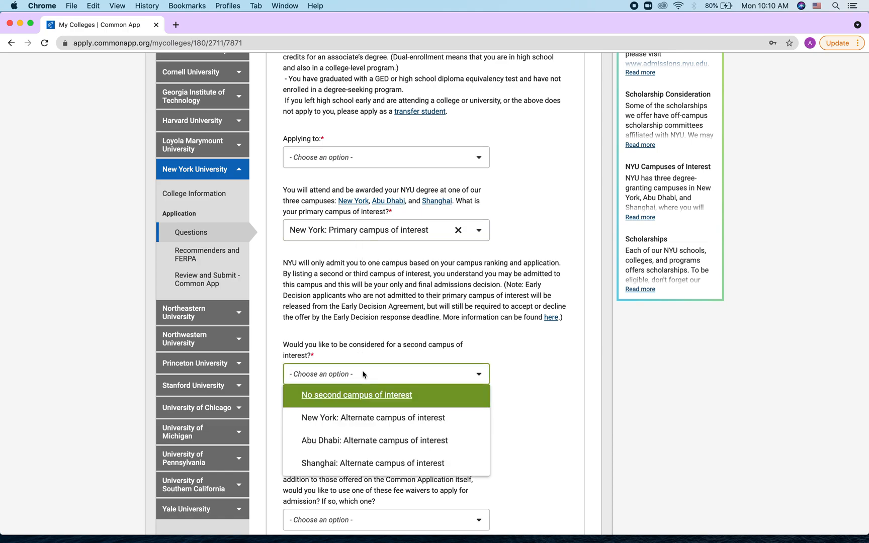
pyautogui.click(370, 398)
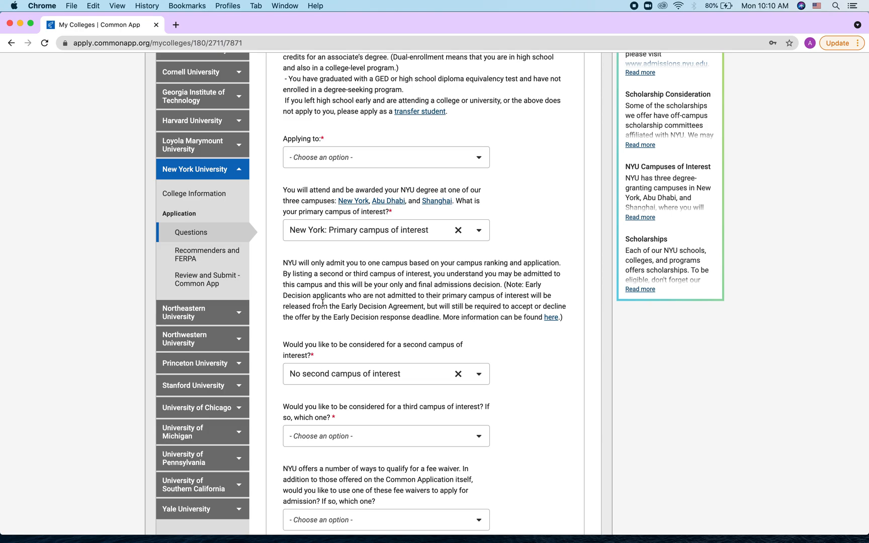
# - Open the Profile part of the main Common App form and look through Personal Information down to the remaining section headings
pyautogui.scroll(5, 235, 304)
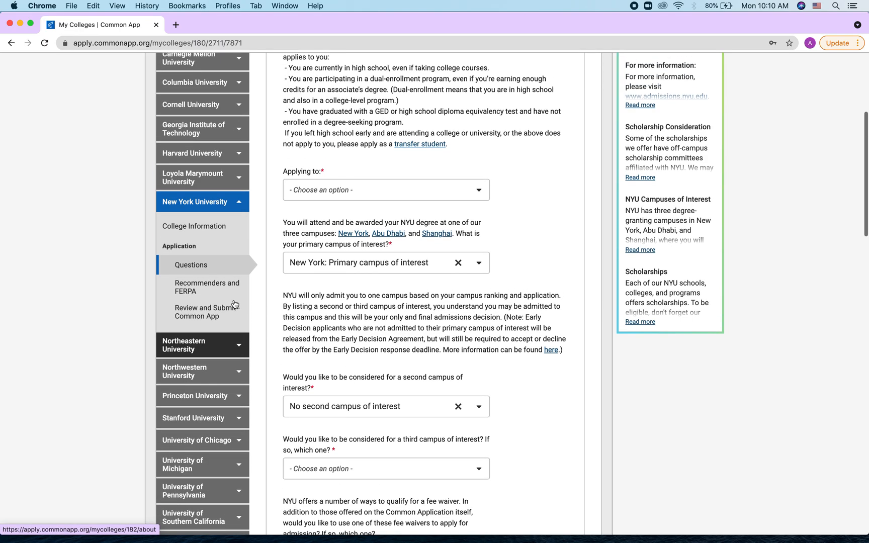
pyautogui.scroll(2, 234, 304)
pyautogui.click(280, 134)
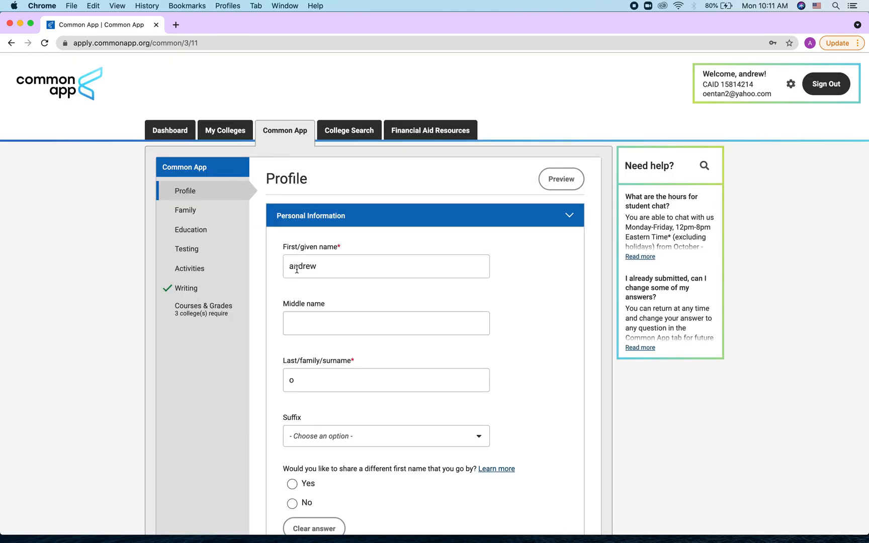
pyautogui.scroll(-10, 297, 270)
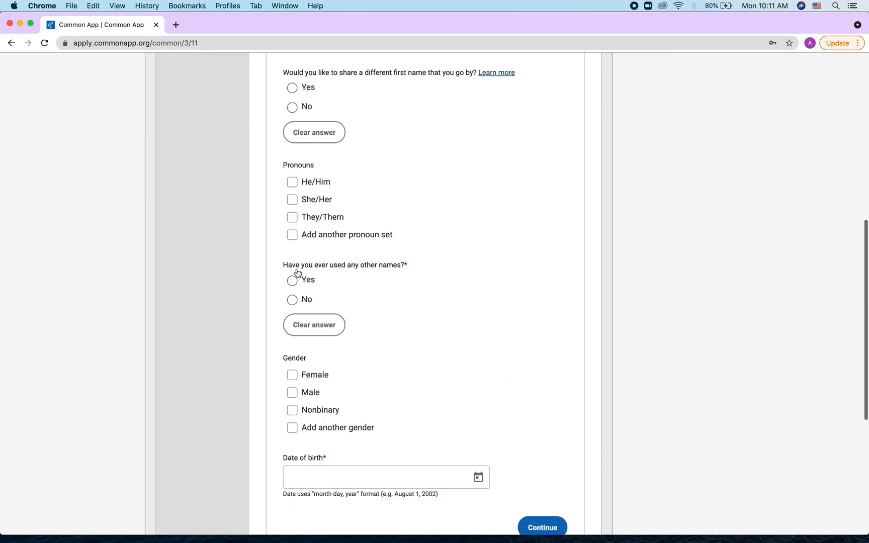
pyautogui.scroll(-3, 297, 271)
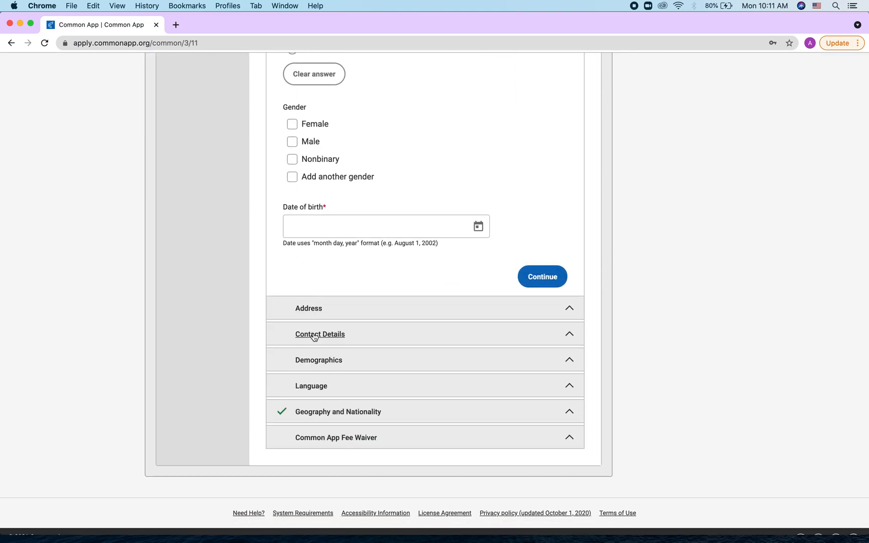
# - Open the Profile's Demographics section and read through its questions on legal sex, Armed Forces status and ethnicity
pyautogui.click(316, 361)
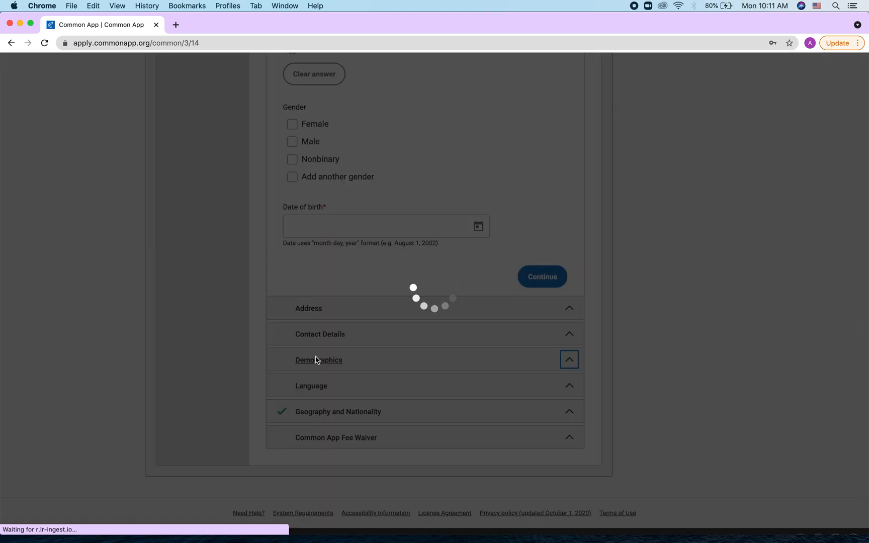
pyautogui.scroll(-5, 316, 360)
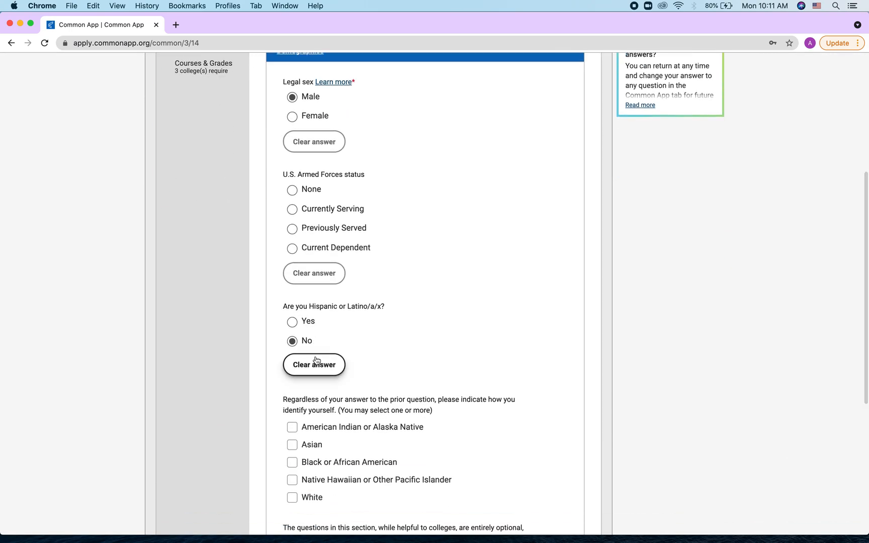
pyautogui.scroll(-5, 316, 360)
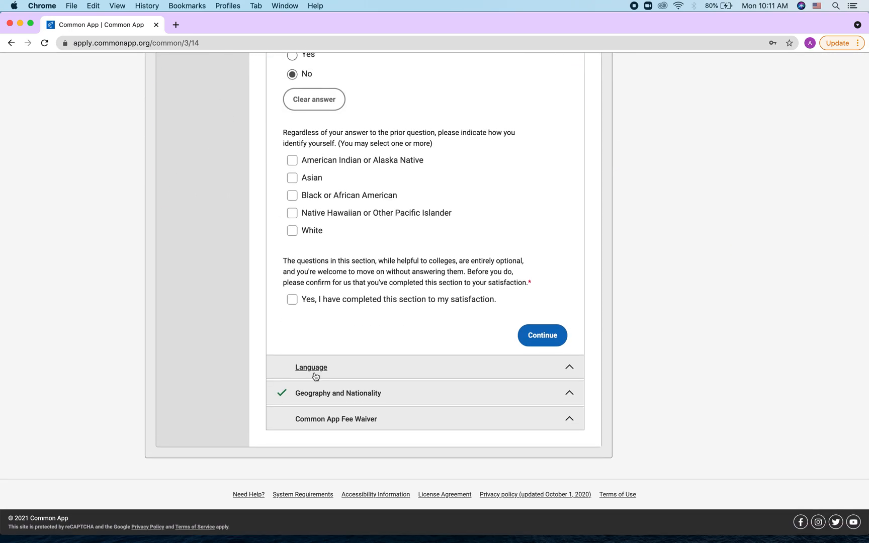
# - Read the Common App Fee Waiver question in the Profile and open the Family page's Household questions
pyautogui.click(322, 425)
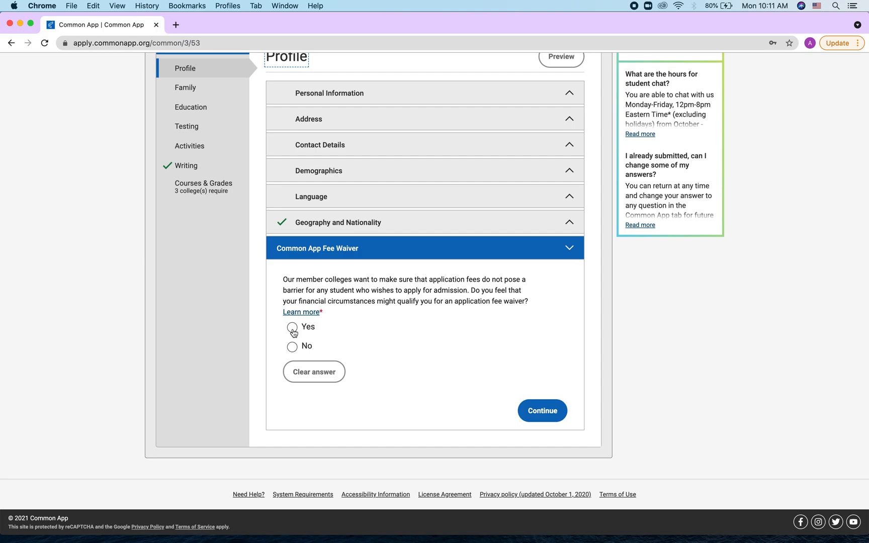
pyautogui.scroll(2, 294, 332)
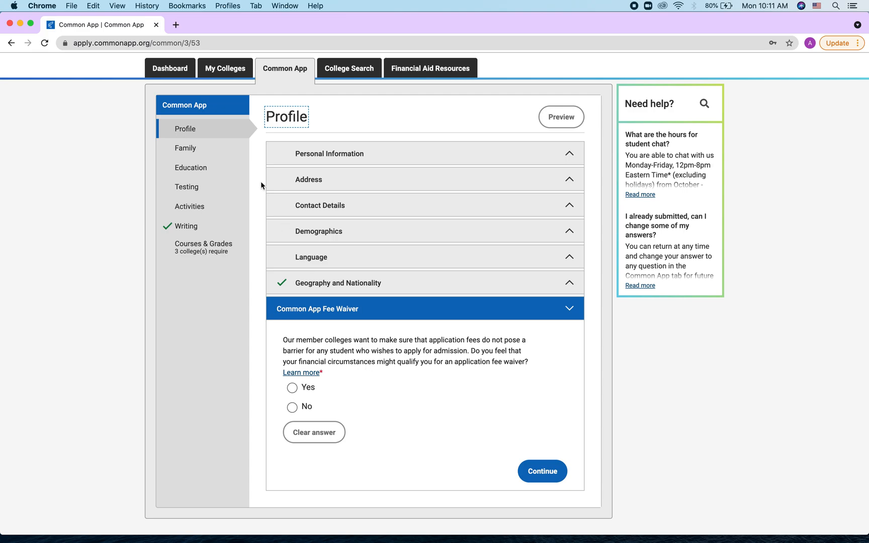
pyautogui.click(212, 150)
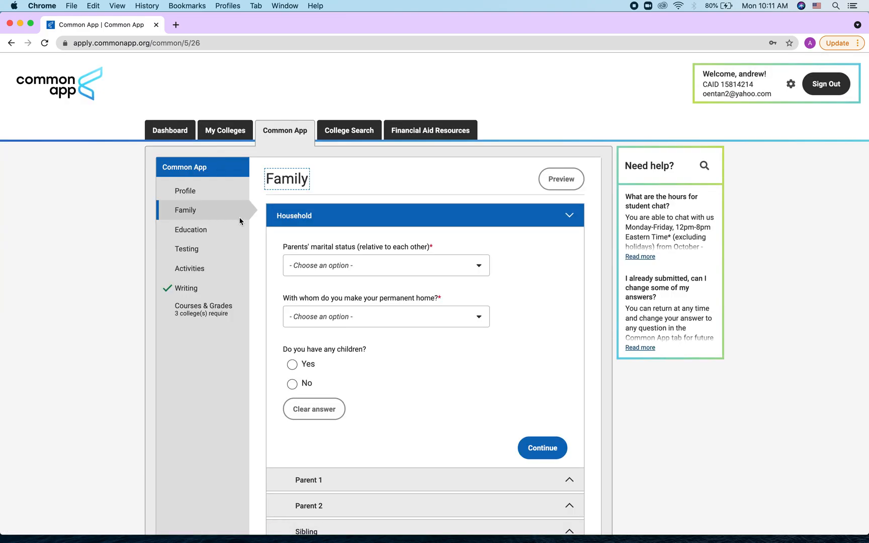
# - Open the Family page's Parent 1 section and look through its questions down to education level and college lookup
pyautogui.scroll(-5, 291, 310)
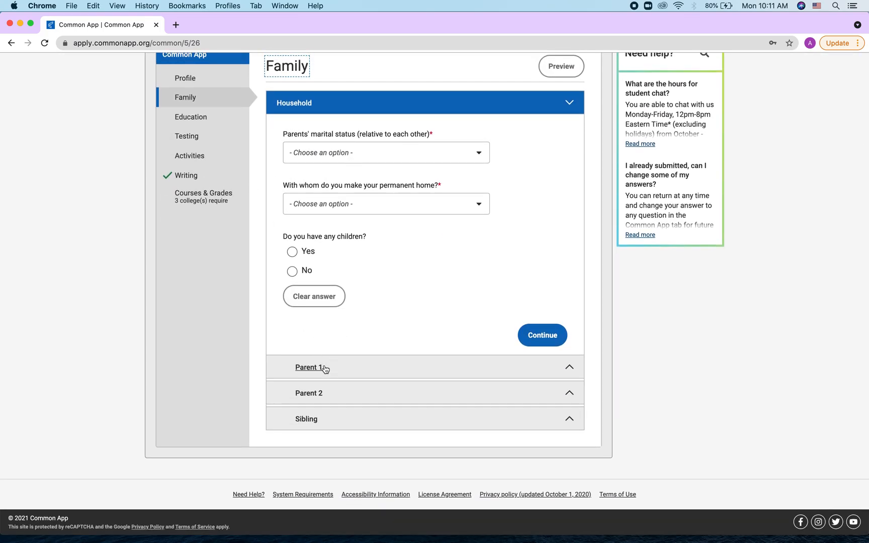
pyautogui.click(314, 370)
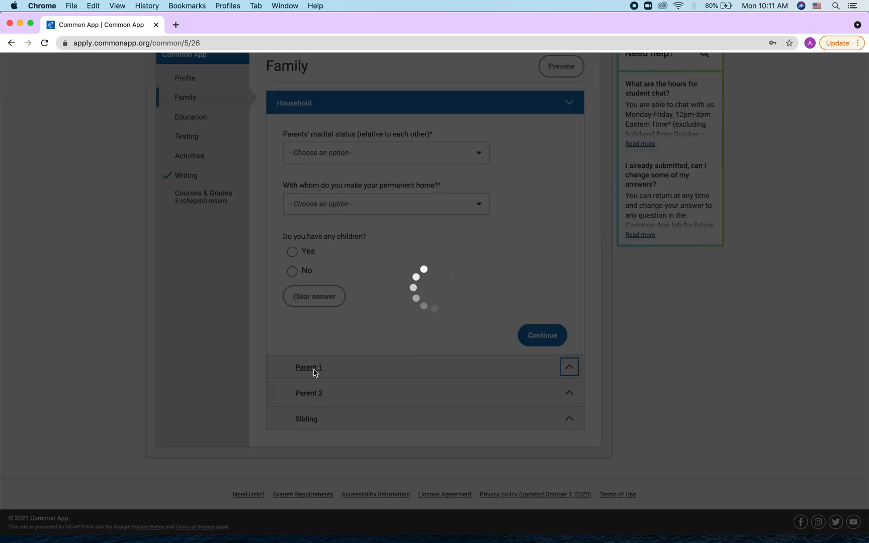
pyautogui.scroll(-10, 313, 369)
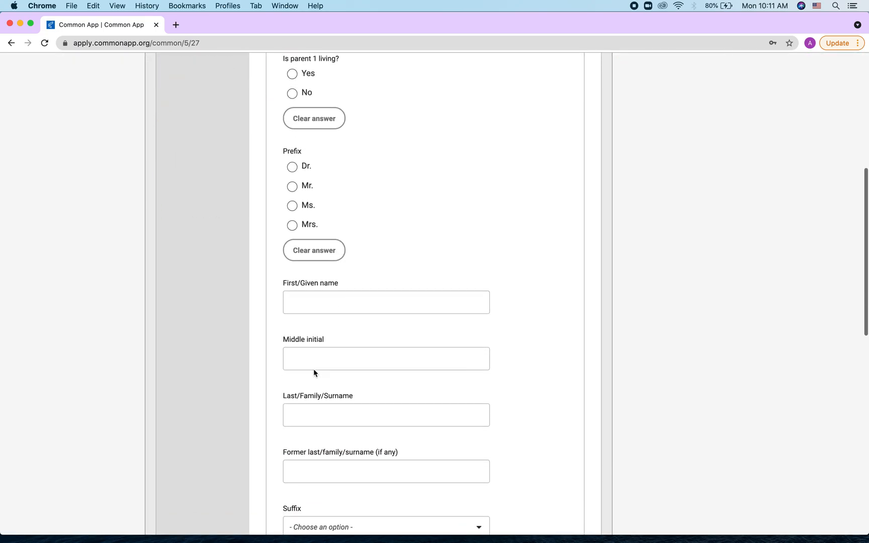
pyautogui.scroll(-10, 313, 369)
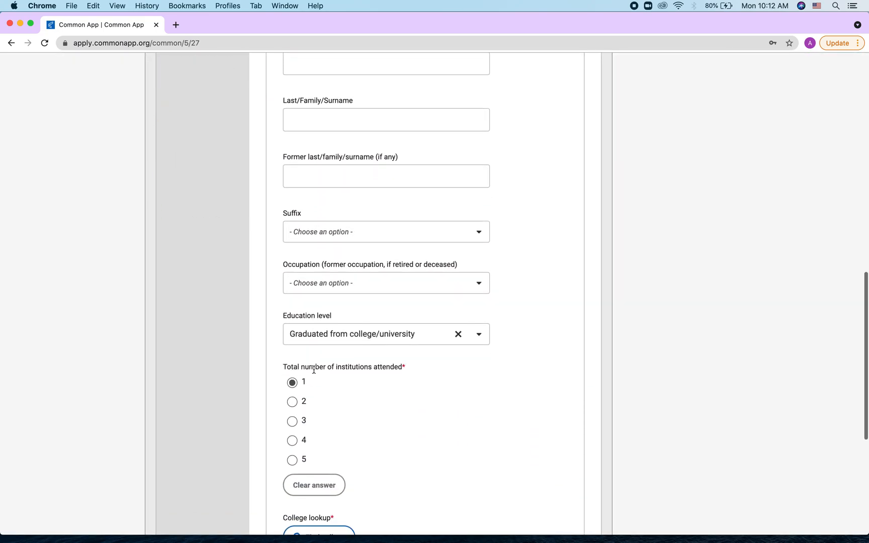
pyautogui.scroll(-2, 314, 369)
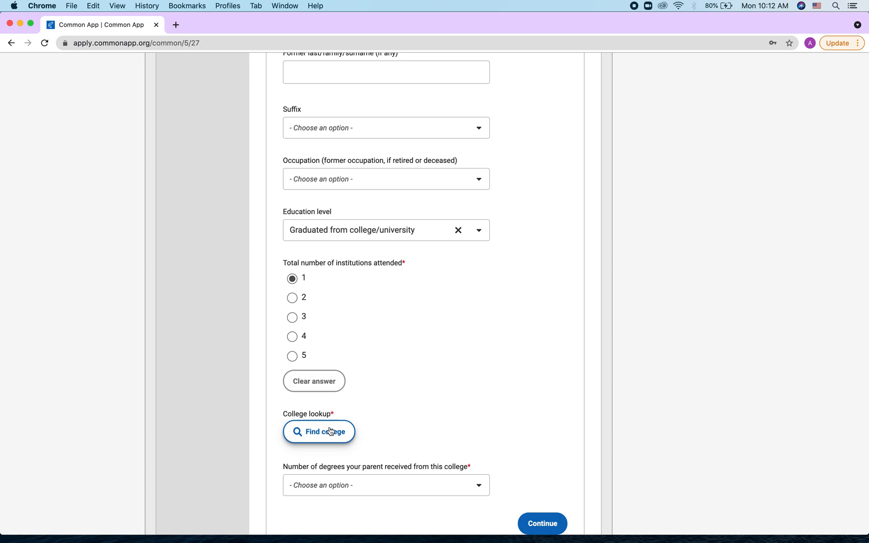
# - Open the Education page and read the current or most recent high school questions down to the remaining section headings
pyautogui.scroll(10, 223, 268)
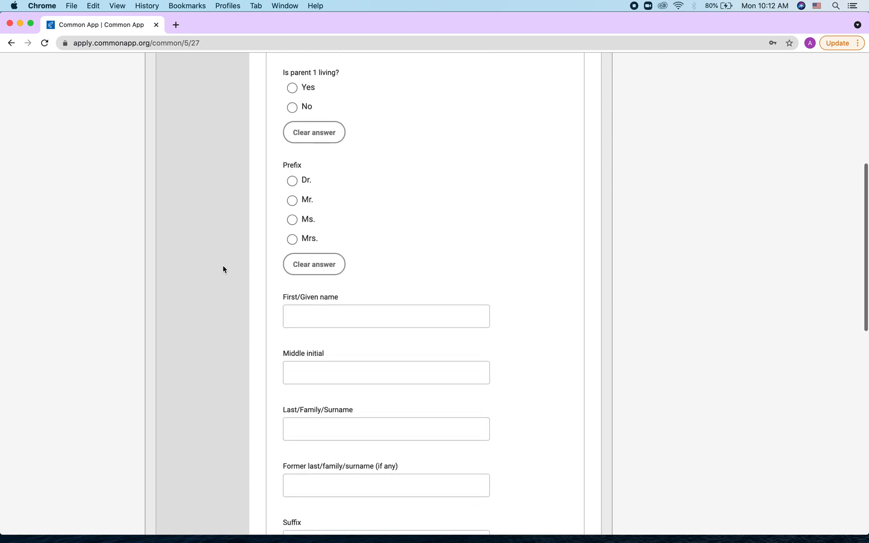
pyautogui.scroll(7, 223, 269)
pyautogui.click(211, 235)
pyautogui.scroll(-2, 309, 285)
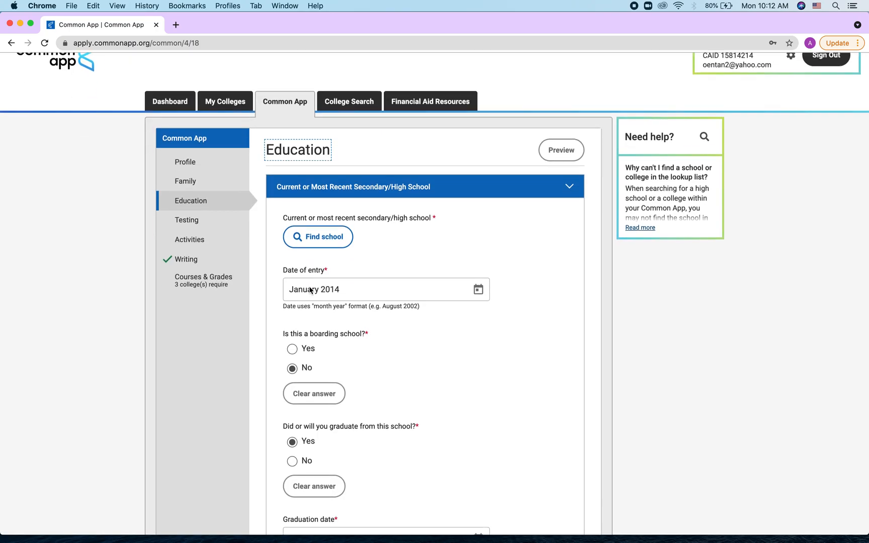
pyautogui.scroll(-4, 352, 286)
pyautogui.scroll(3, 419, 251)
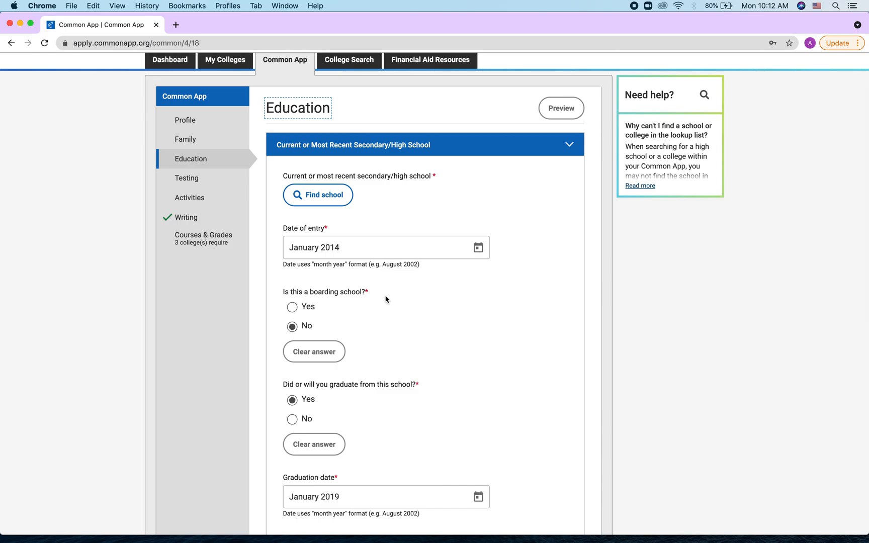
pyautogui.scroll(-15, 387, 299)
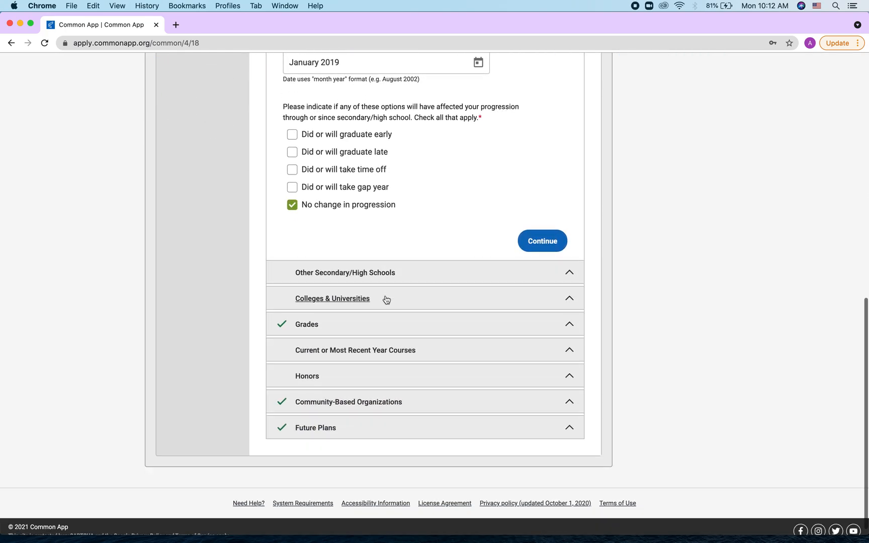
# - Open Education's Colleges & Universities section and review the college coursework question, course details, dates and degree earned
pyautogui.click(357, 299)
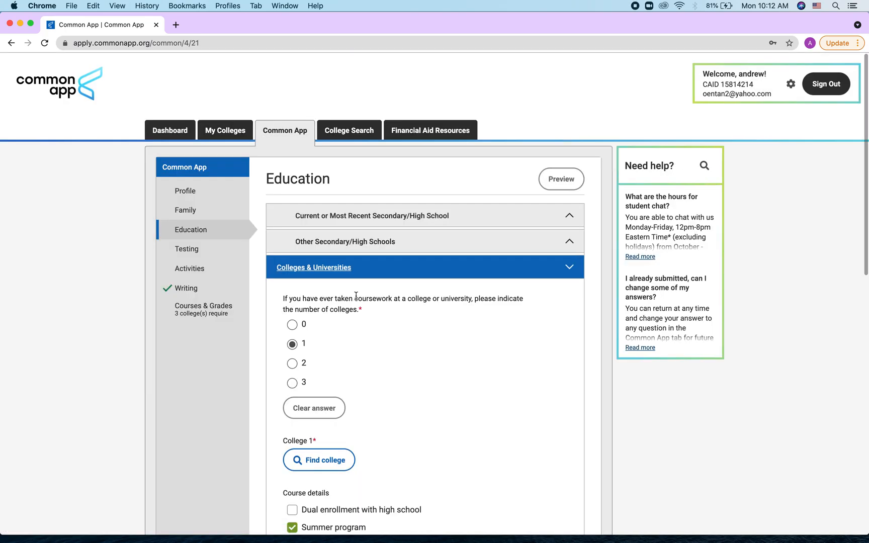
pyautogui.scroll(-3, 357, 296)
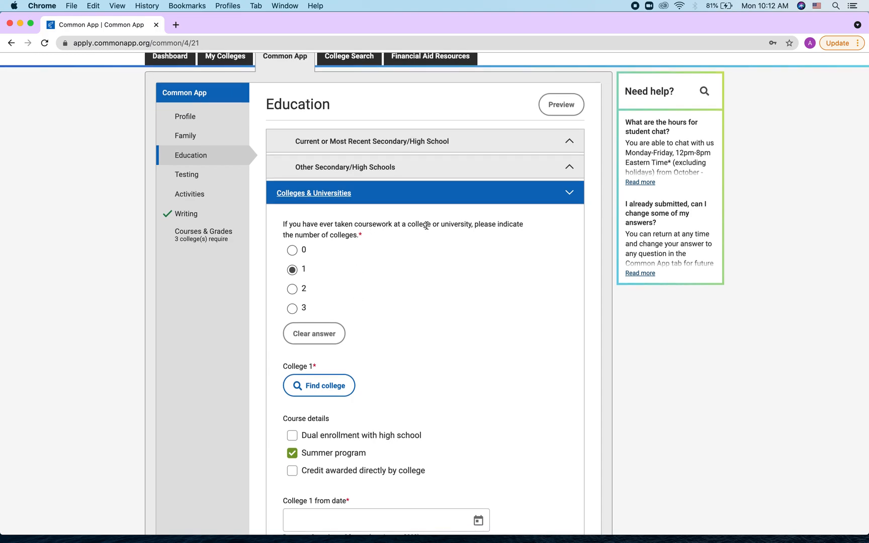
pyautogui.moveTo(354, 225); pyautogui.dragTo(472, 226)
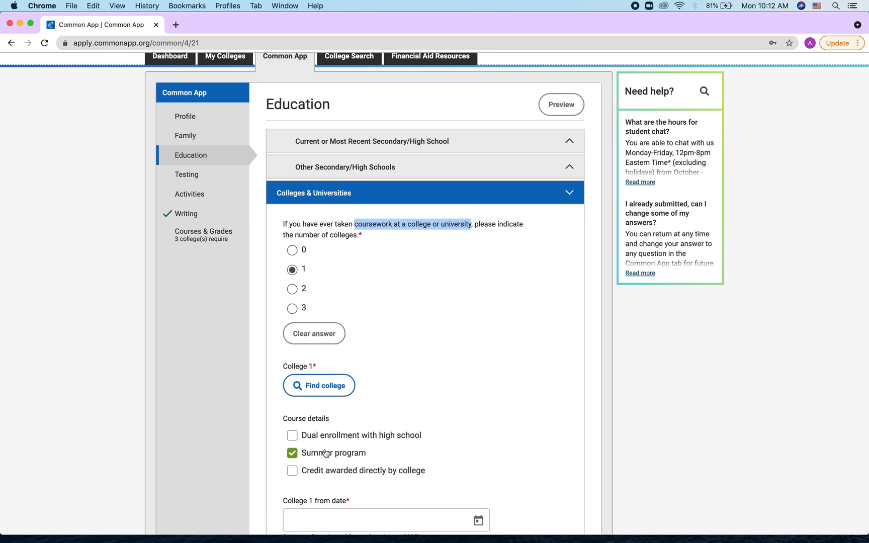
pyautogui.scroll(-3, 322, 387)
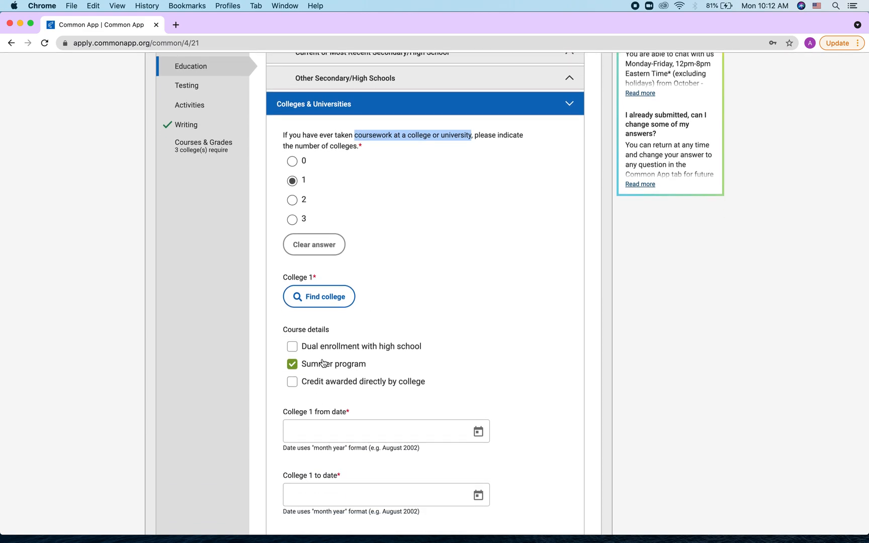
pyautogui.scroll(-4, 320, 364)
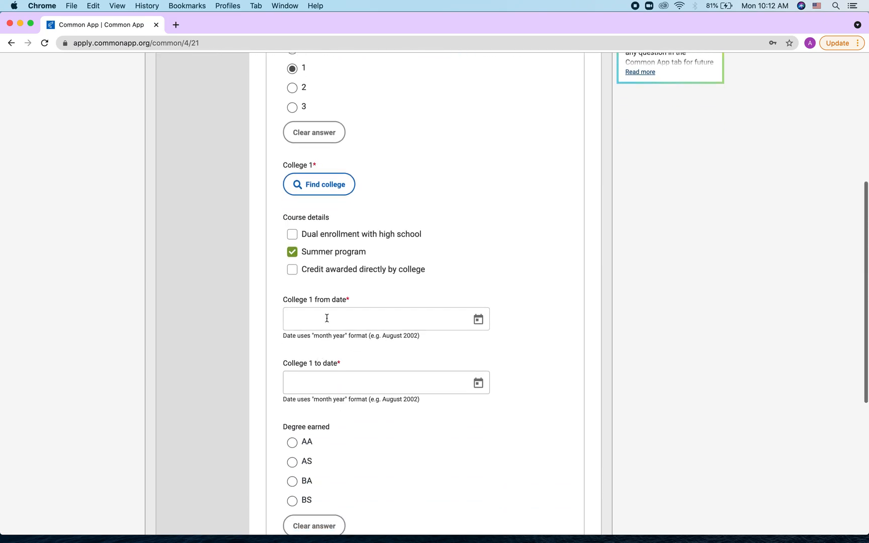
pyautogui.scroll(-10, 327, 317)
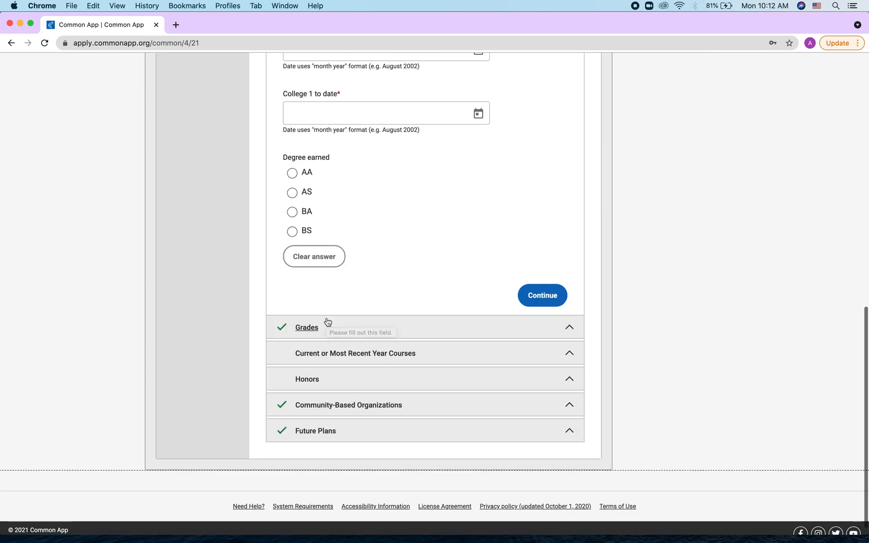
# - Open Education's Grades section, review the graduating class size, and set class rank reporting to Decile
pyautogui.click(326, 315)
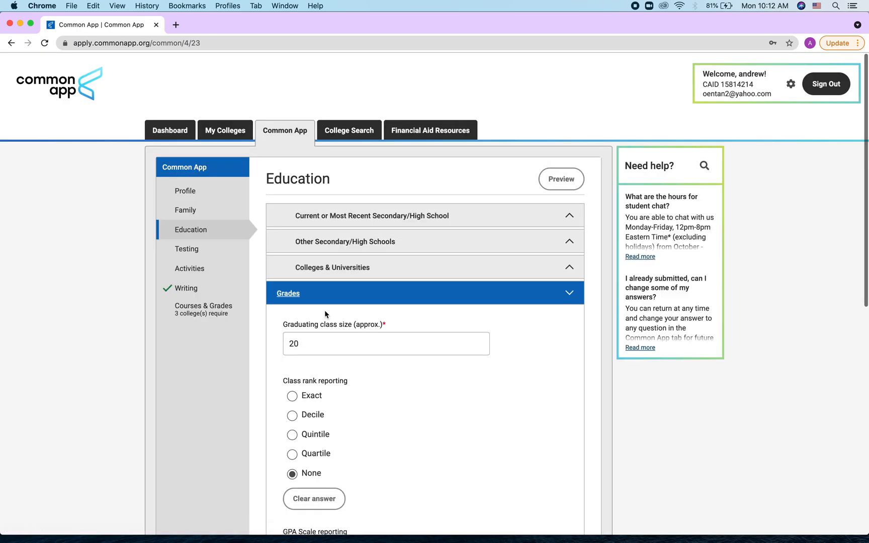
pyautogui.doubleClick(332, 205)
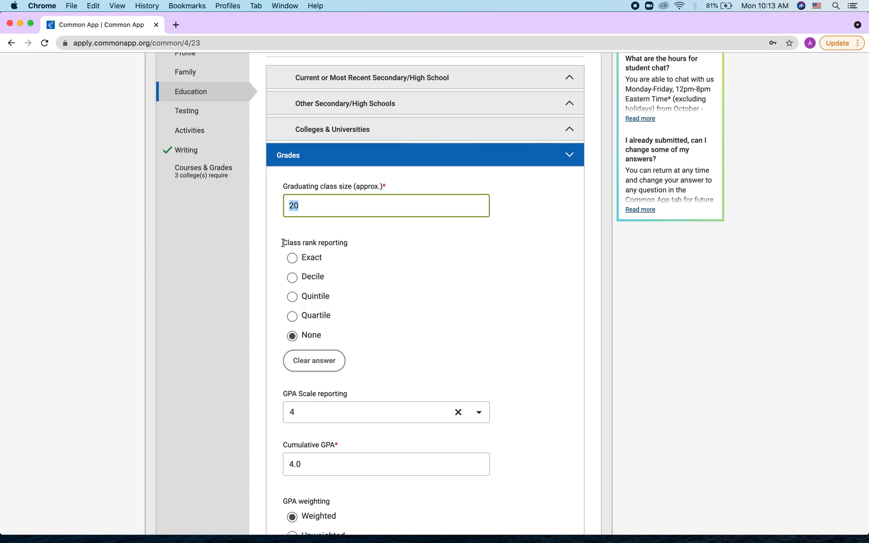
pyautogui.moveTo(283, 243); pyautogui.dragTo(354, 241)
pyautogui.click(355, 241)
pyautogui.click(293, 258)
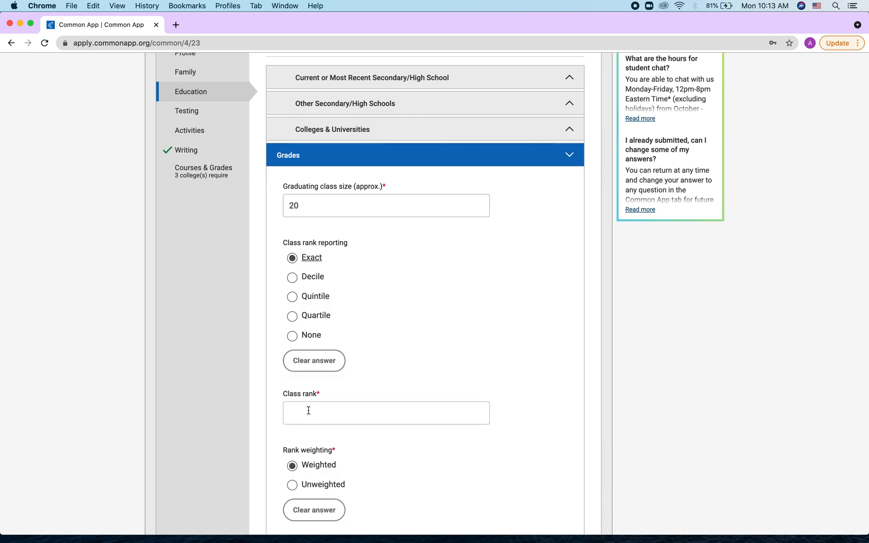
pyautogui.click(317, 282)
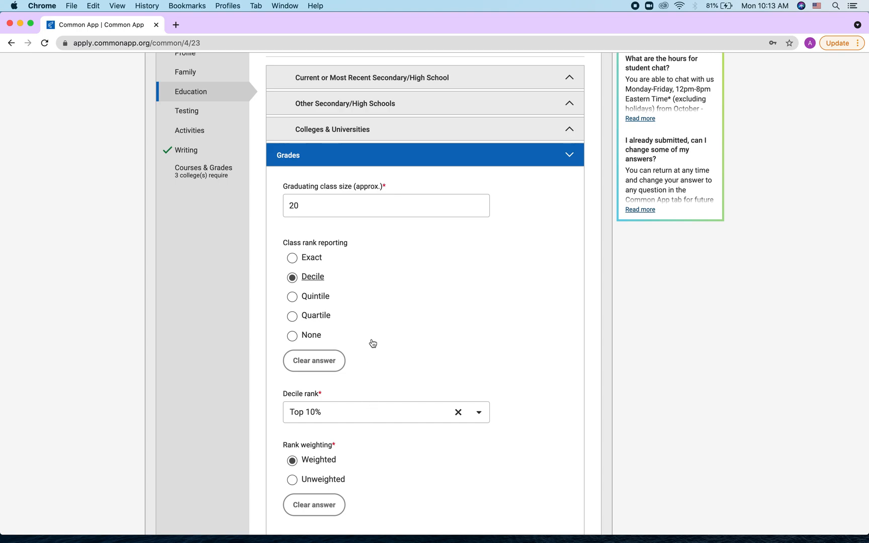
# - Choose Top 10% as the decile rank in the Grades section
pyautogui.scroll(-3, 373, 344)
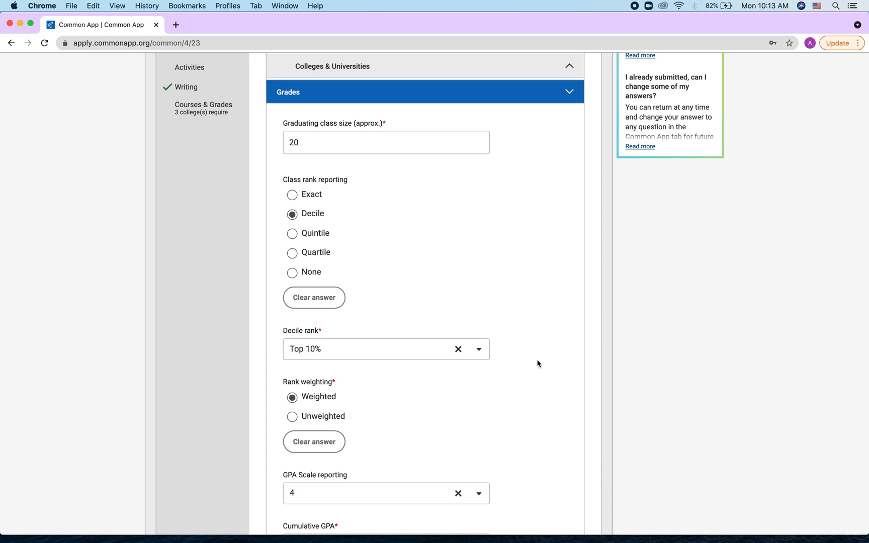
pyautogui.click(381, 348)
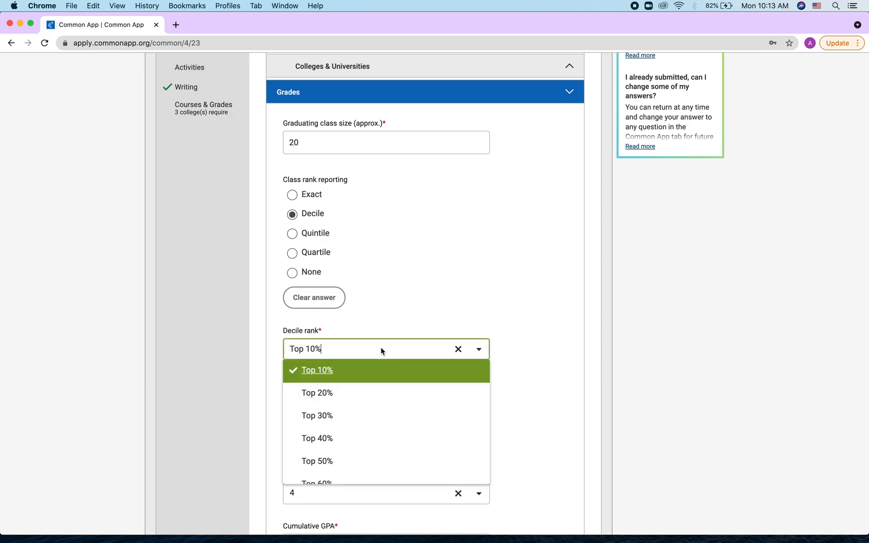
pyautogui.click(372, 374)
pyautogui.click(448, 410)
# - Review the rank weighting, GPA scale reporting, cumulative GPA and GPA weighting questions in the Grades section
pyautogui.scroll(-4, 448, 410)
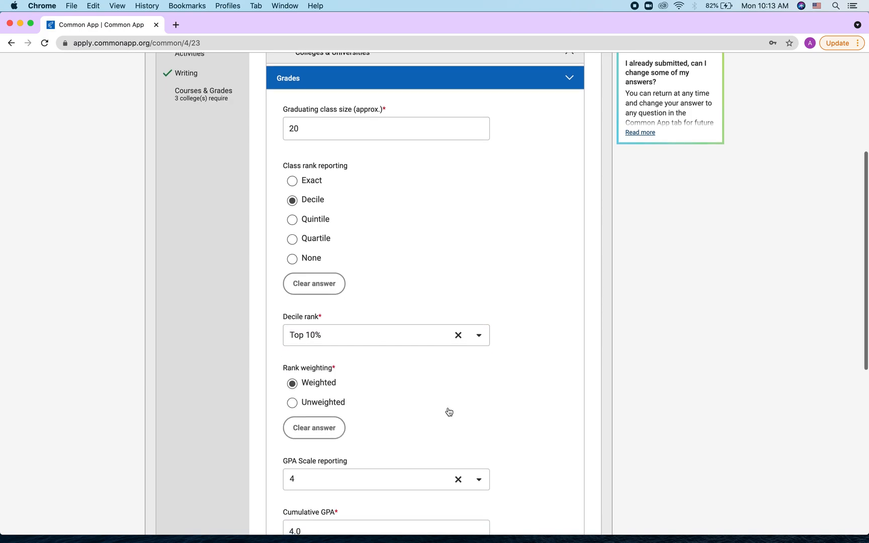
pyautogui.scroll(-4, 448, 412)
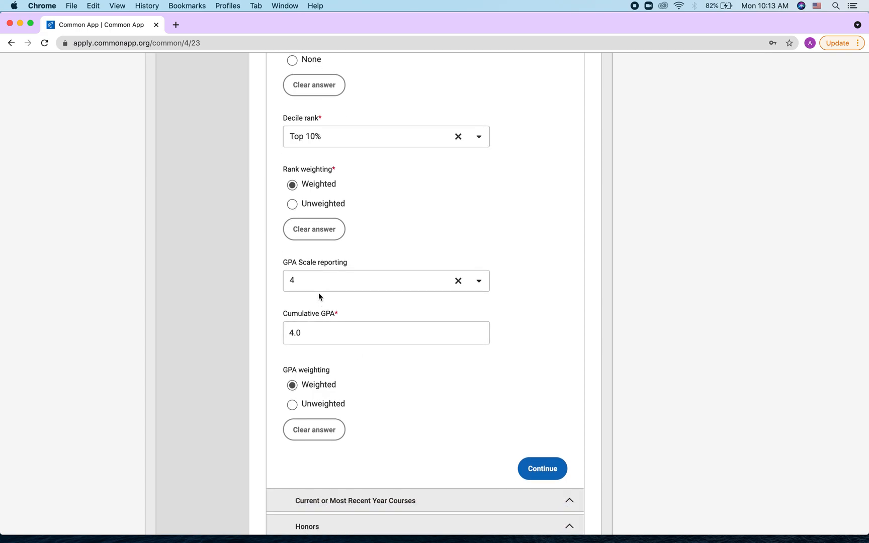
pyautogui.doubleClick(307, 331)
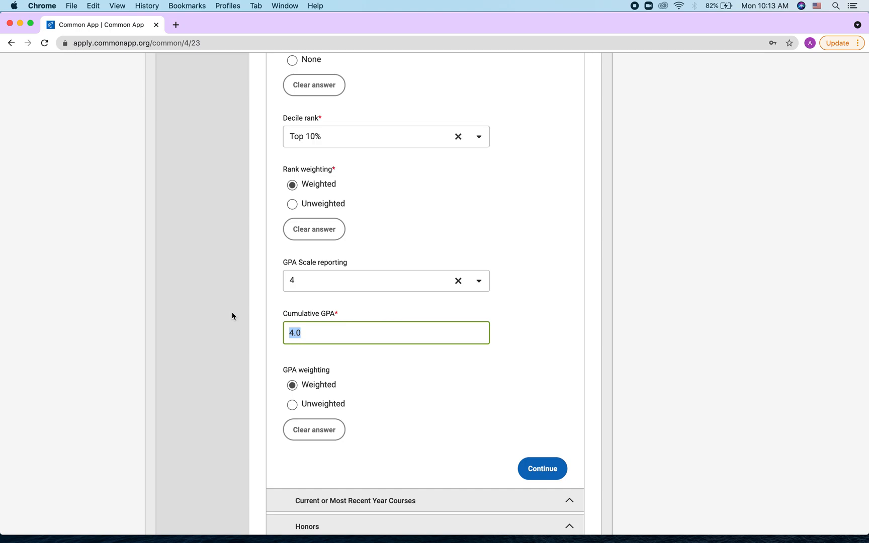
pyautogui.scroll(-4, 232, 316)
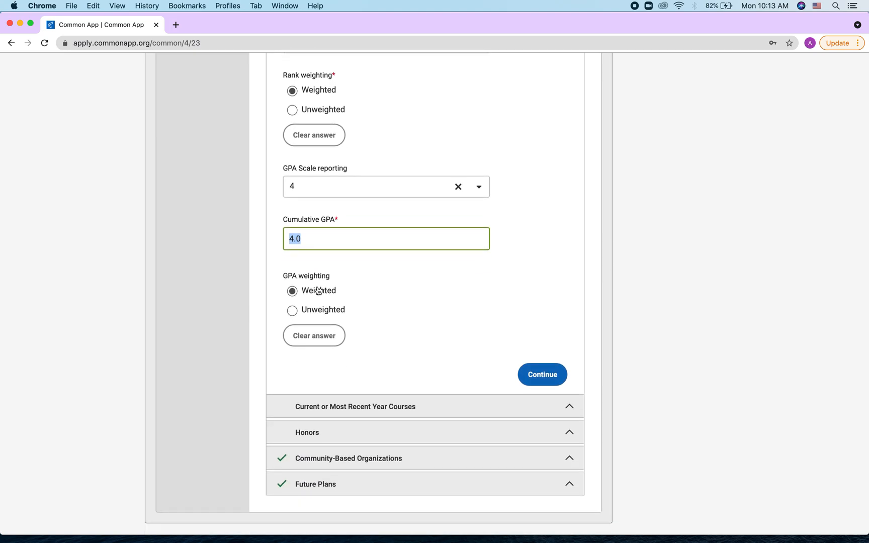
# - Open Education's Current or Most Recent Year Courses section and look through the scheduling system and Course 1 to 4 fields
pyautogui.scroll(-3, 325, 310)
pyautogui.click(325, 342)
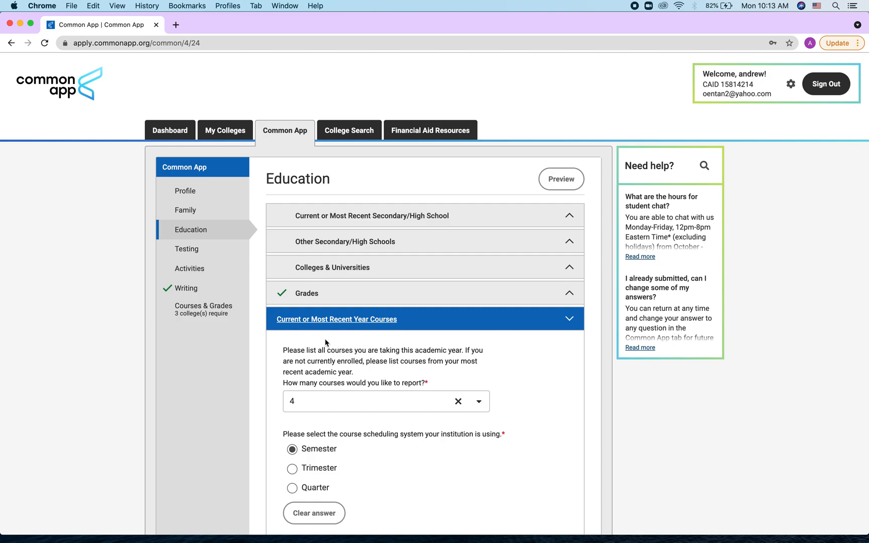
pyautogui.scroll(-9, 326, 341)
pyautogui.scroll(-1, 325, 342)
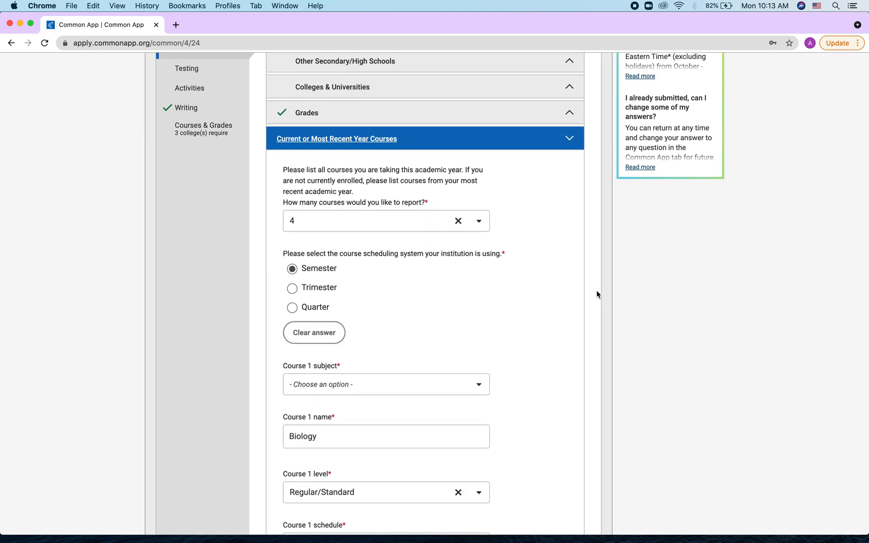
pyautogui.scroll(-9, 551, 302)
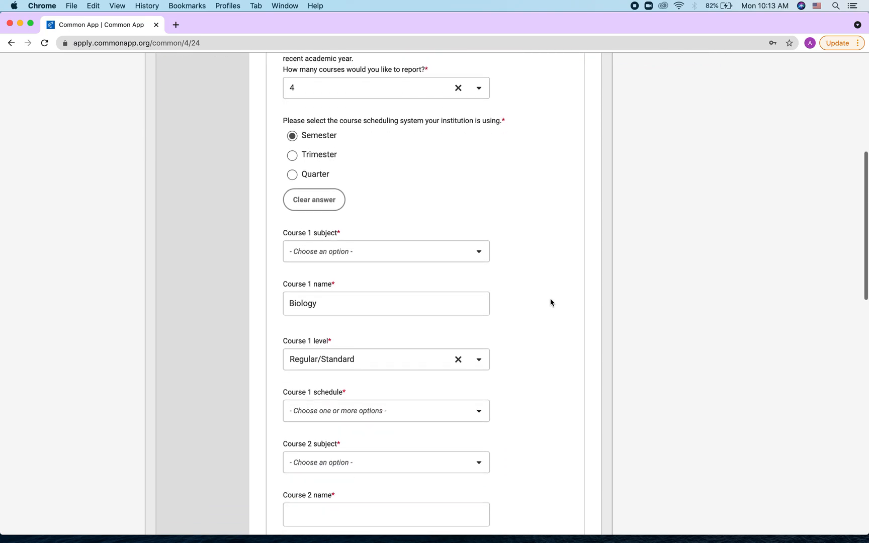
pyautogui.scroll(-18, 551, 303)
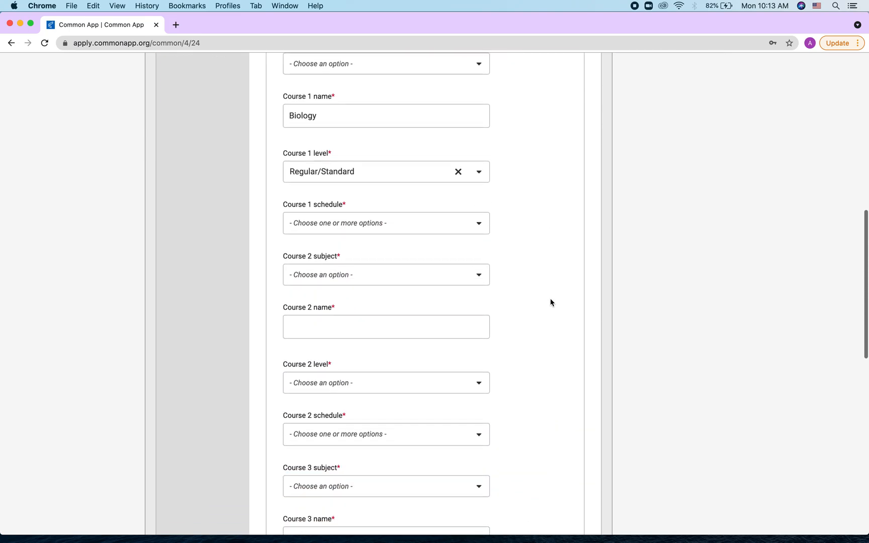
pyautogui.scroll(-10, 551, 303)
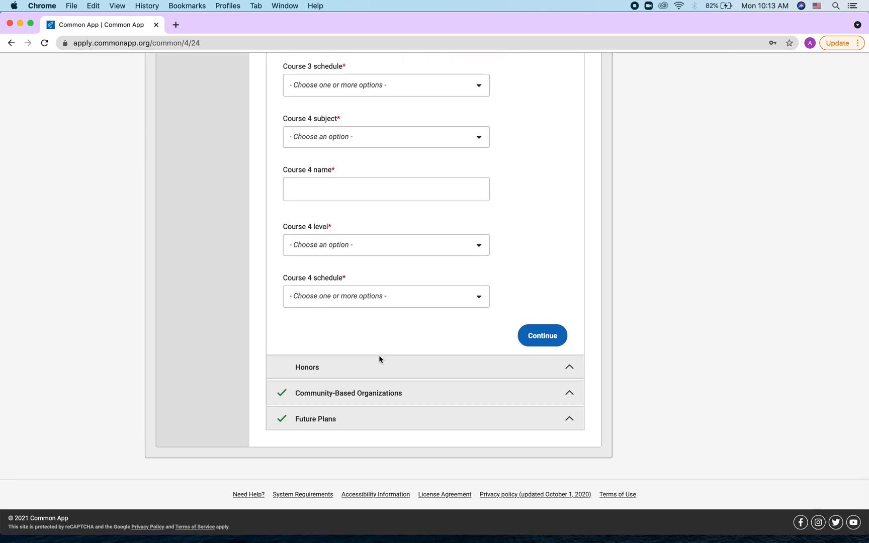
# - Open Education's Honors section and review the academic achievements question and the Honors 1 title, grade level and recognition fields
pyautogui.click(369, 366)
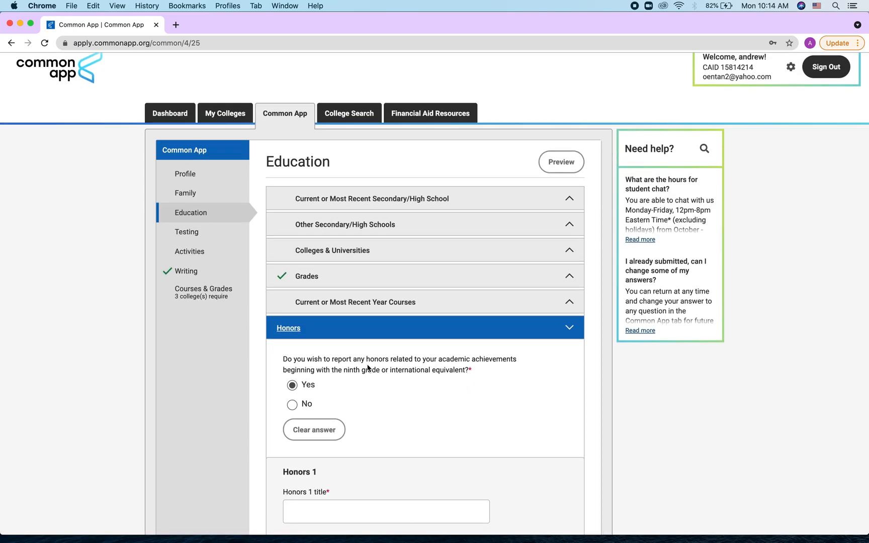
pyautogui.scroll(-4, 368, 369)
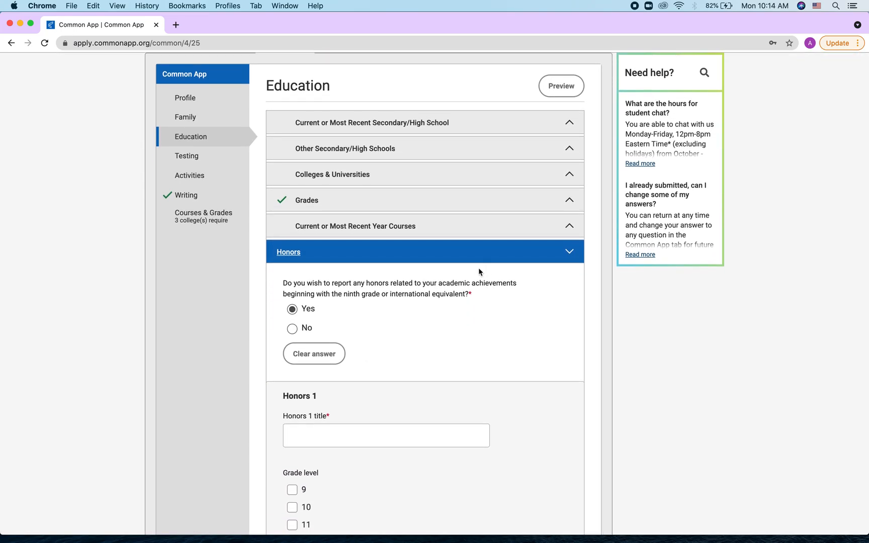
pyautogui.moveTo(439, 282); pyautogui.dragTo(516, 278)
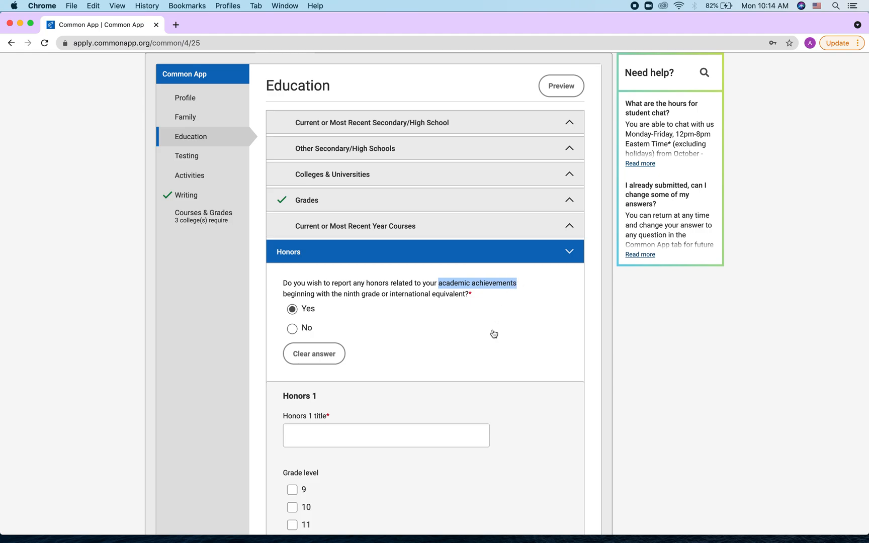
pyautogui.scroll(-12, 494, 334)
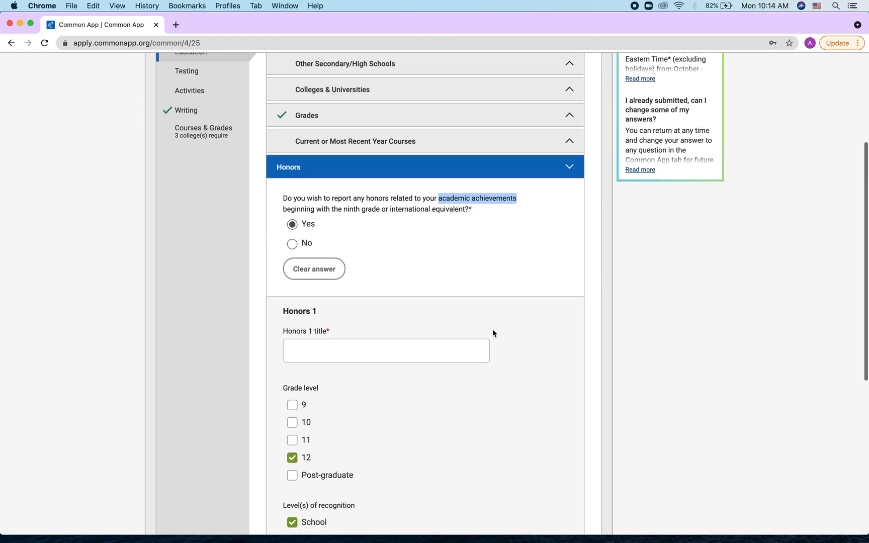
pyautogui.scroll(-4, 494, 332)
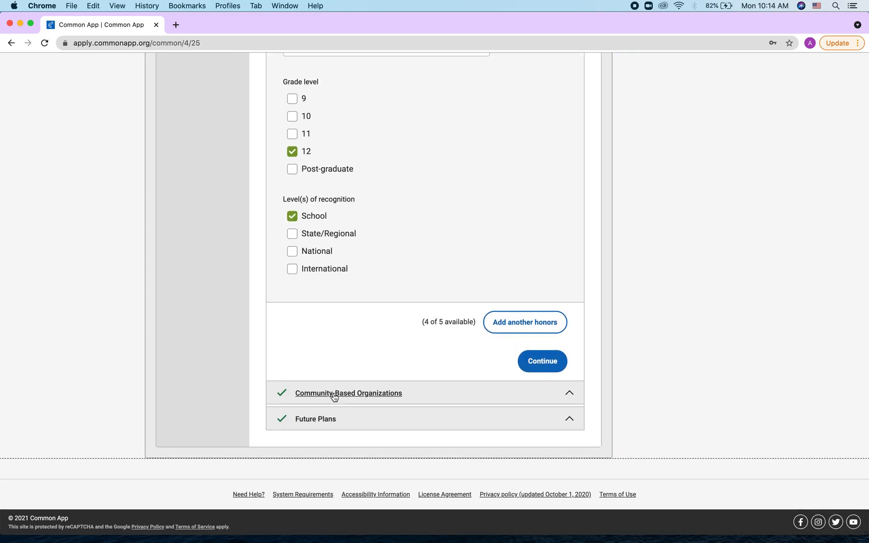
# - Open Education's Community-Based Organizations section and read the question about programs that gave free application assistance
pyautogui.click(334, 394)
pyautogui.scroll(-3, 327, 372)
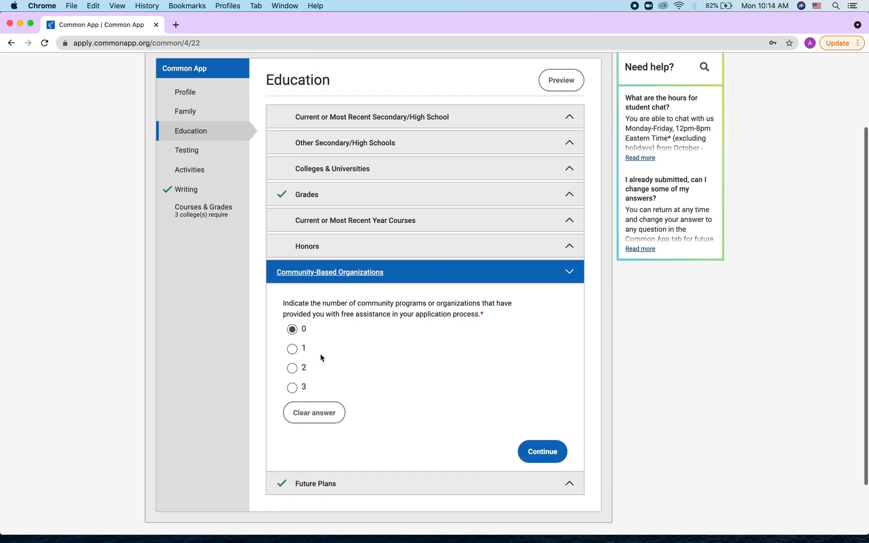
pyautogui.scroll(-1, 321, 353)
pyautogui.scroll(-1, 321, 353)
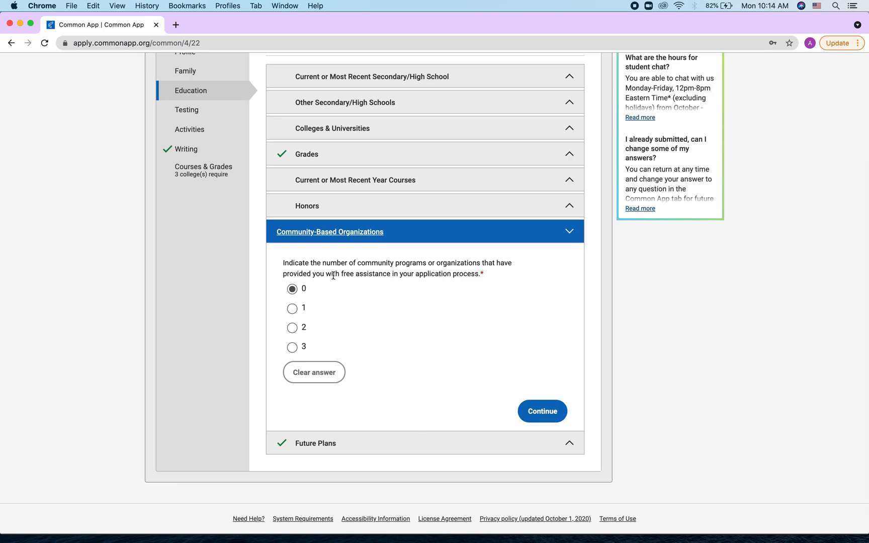
pyautogui.moveTo(341, 274); pyautogui.dragTo(364, 275)
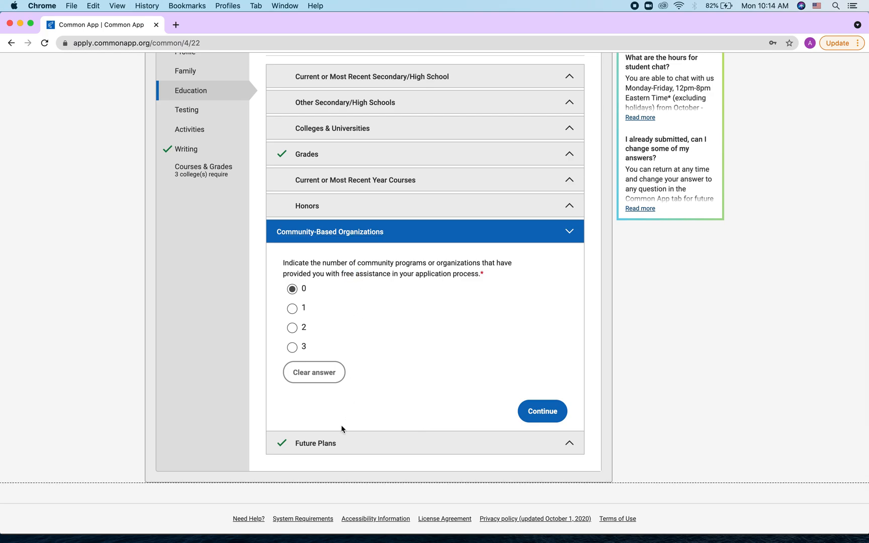
# - In Education's Future Plans section, set the career interest to Accountant or actuary and look at the highest intended degree options
pyautogui.click(336, 439)
pyautogui.scroll(-3, 334, 435)
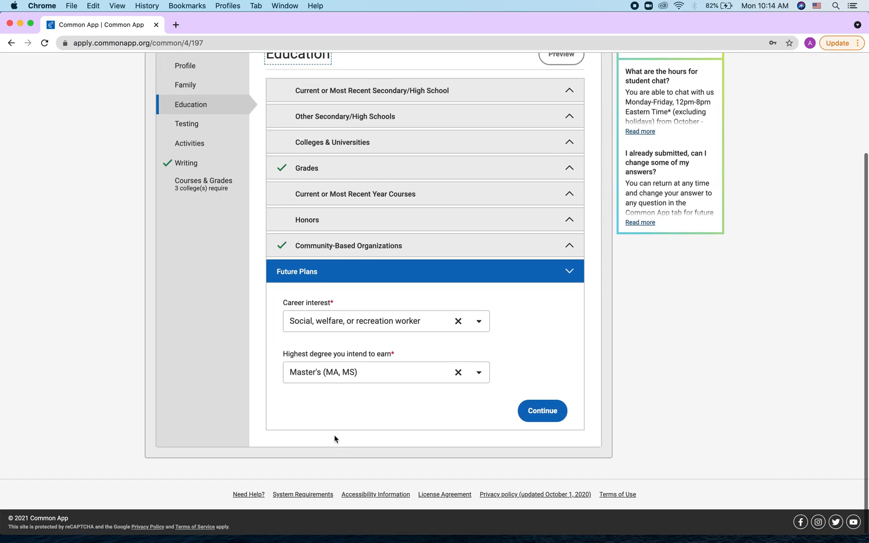
pyautogui.click(369, 322)
pyautogui.scroll(3, 360, 371)
pyautogui.scroll(10, 360, 371)
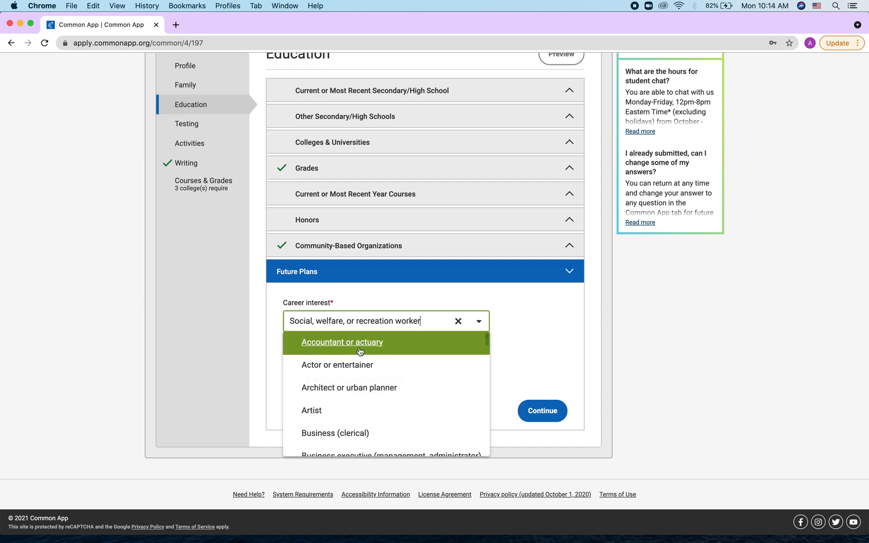
pyautogui.click(352, 416)
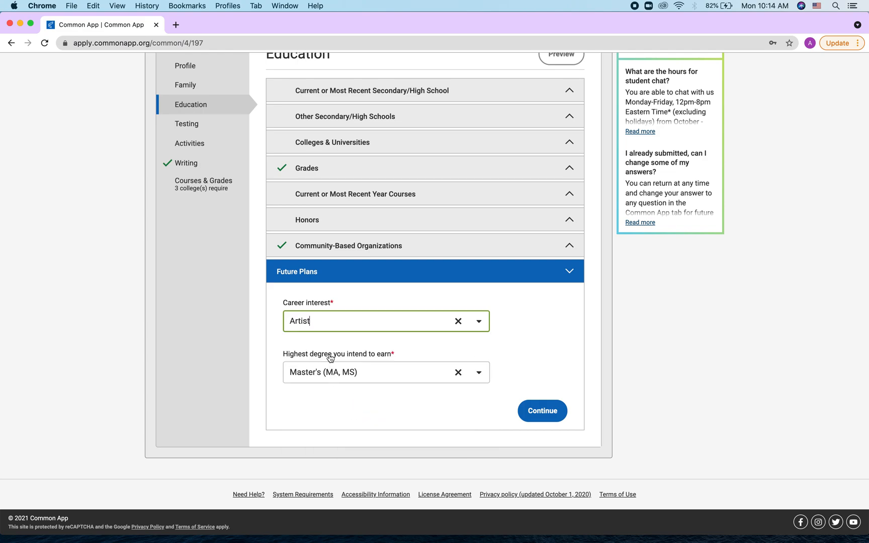
pyautogui.click(341, 329)
pyautogui.click(332, 342)
pyautogui.click(339, 372)
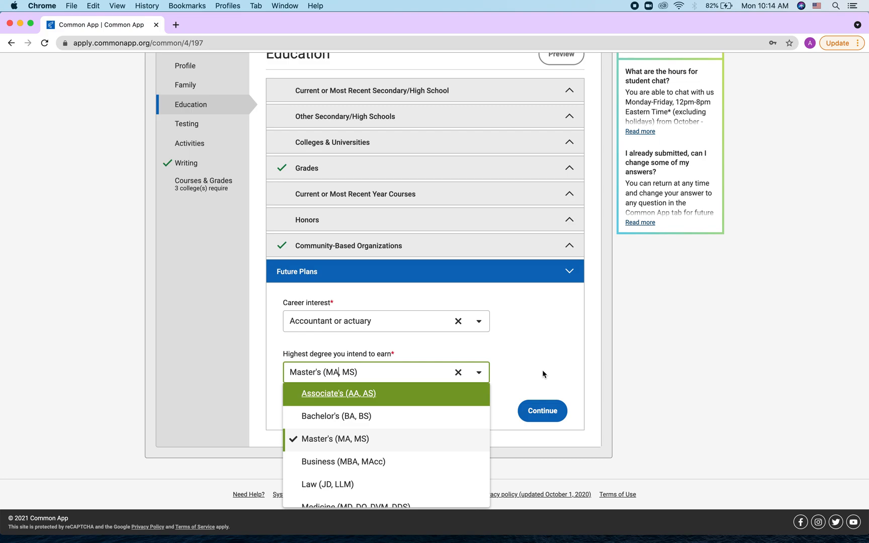
pyautogui.click(522, 372)
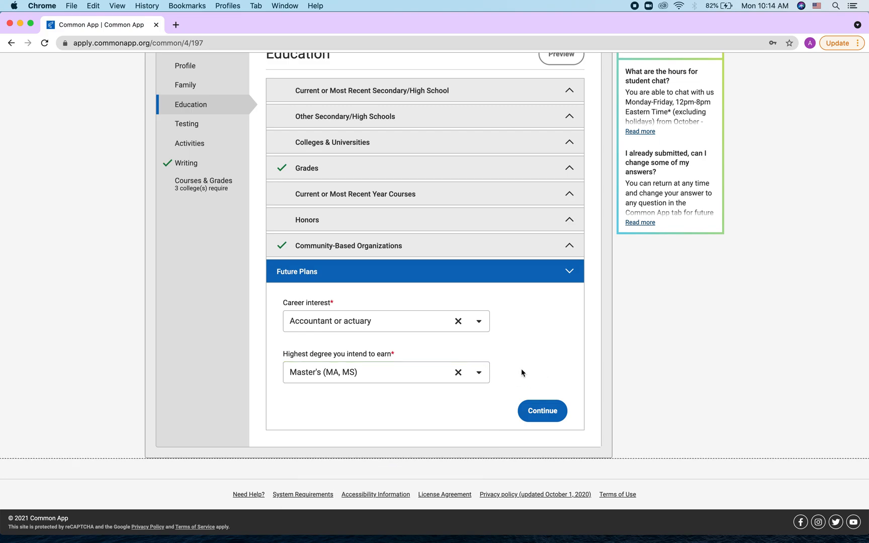
# - Open the Testing section and read the Tests Taken question about self-reporting scores or future test dates
pyautogui.scroll(5, 407, 332)
pyautogui.click(194, 198)
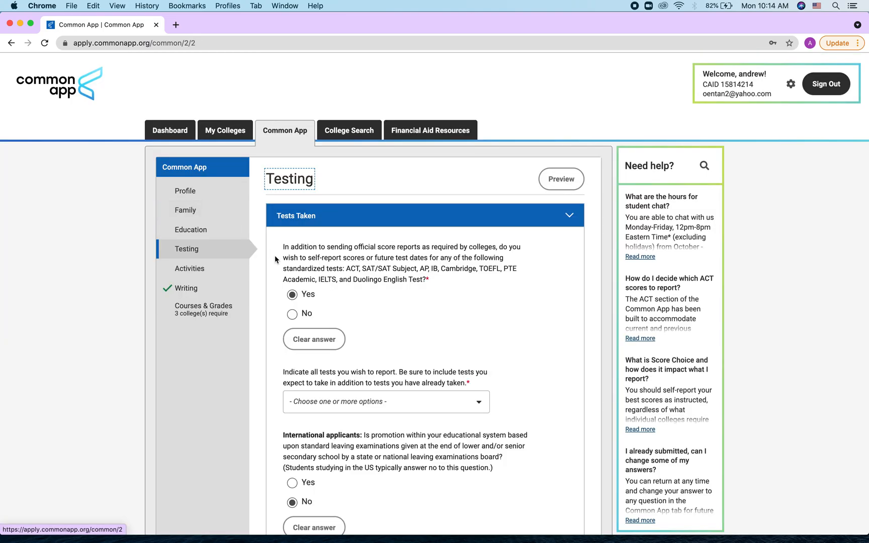
pyautogui.tripleClick(362, 259)
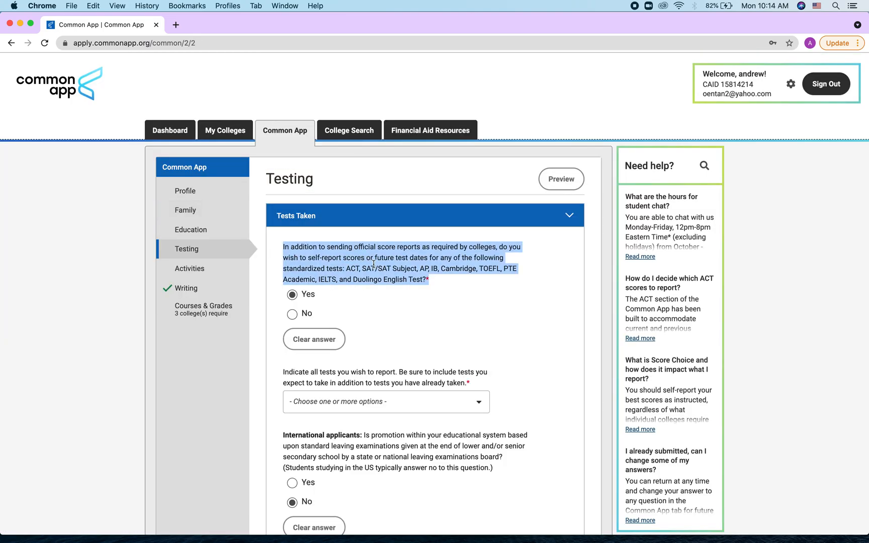
pyautogui.click(373, 263)
# - Select IB Subject Tests among the tests to report, and remove that selection
pyautogui.click(389, 401)
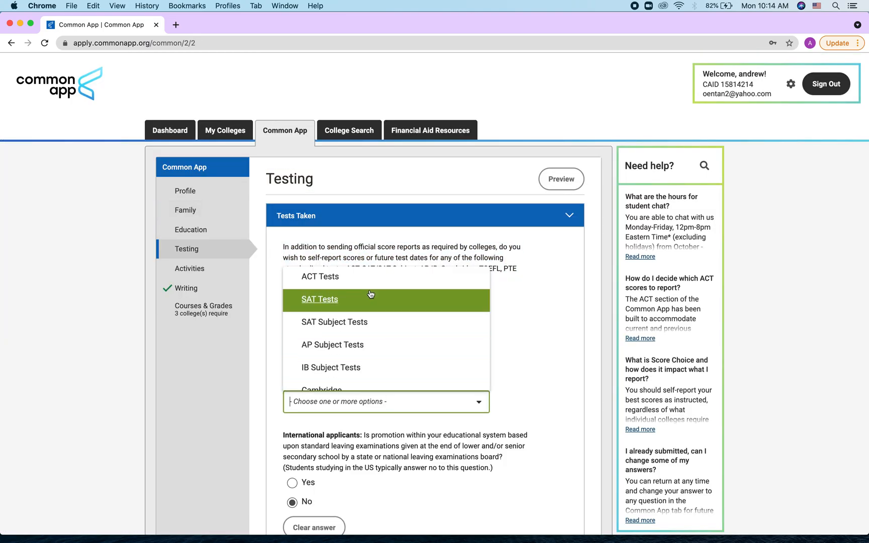
pyautogui.scroll(-1, 372, 337)
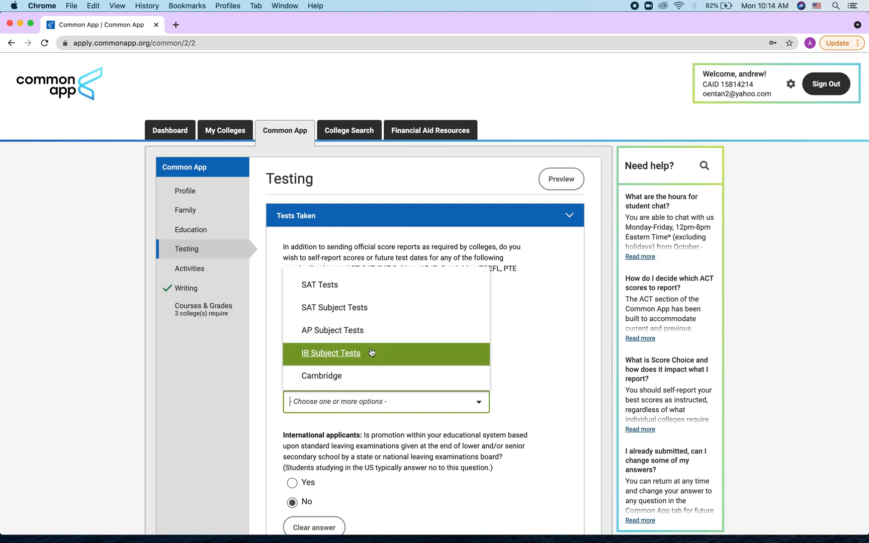
pyautogui.click(372, 353)
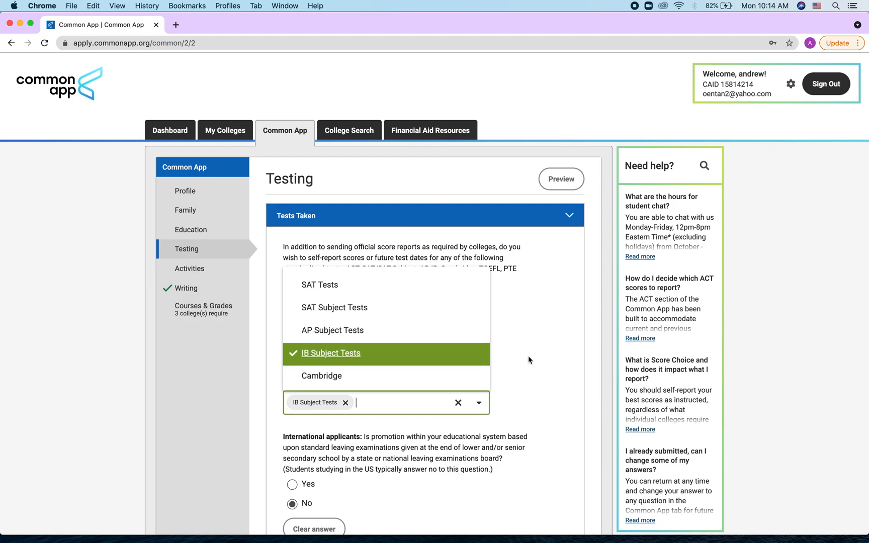
pyautogui.click(346, 404)
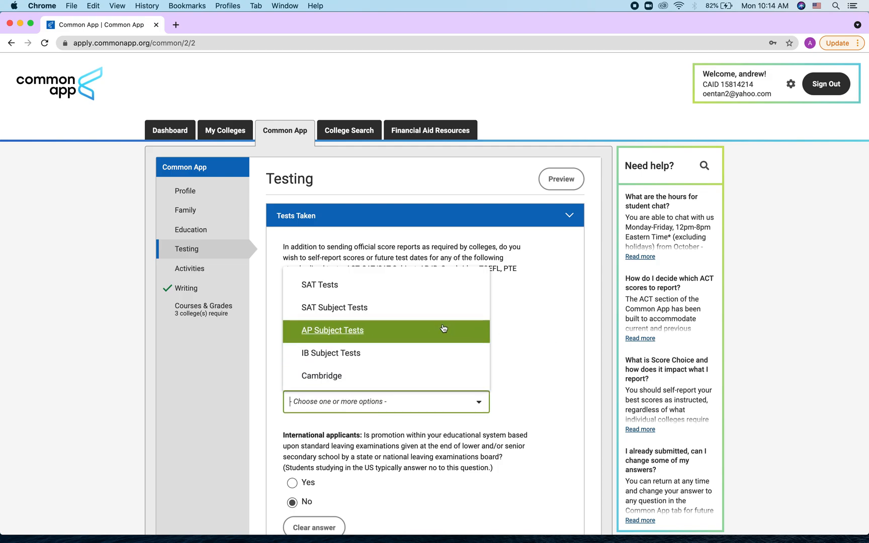
# - Look through the remaining options for tests to report, down to the Duolingo English Test
pyautogui.scroll(-5, 434, 329)
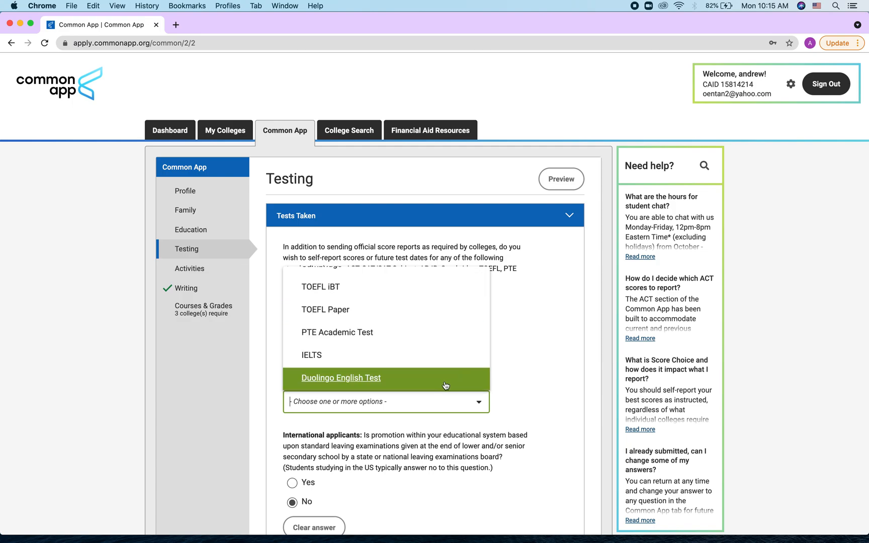
pyautogui.click(419, 330)
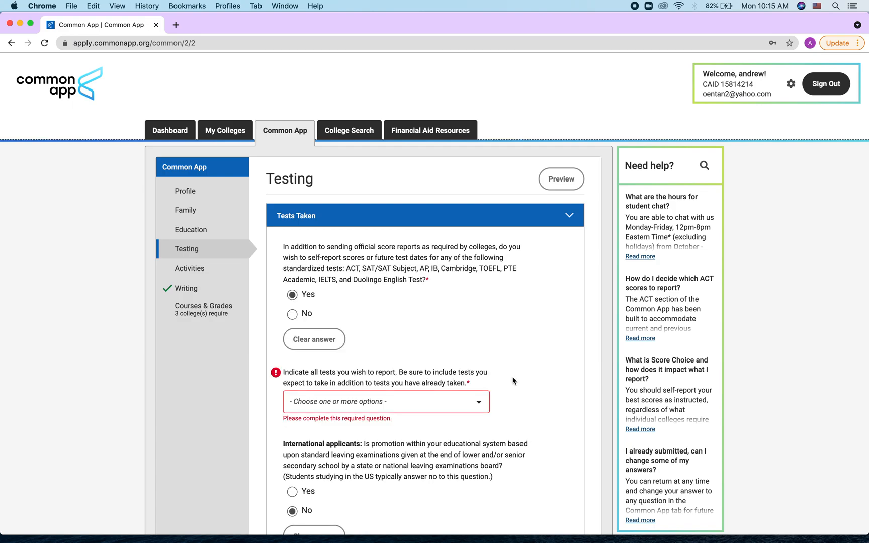
pyautogui.scroll(-3, 419, 331)
pyautogui.click(410, 321)
pyautogui.click(507, 310)
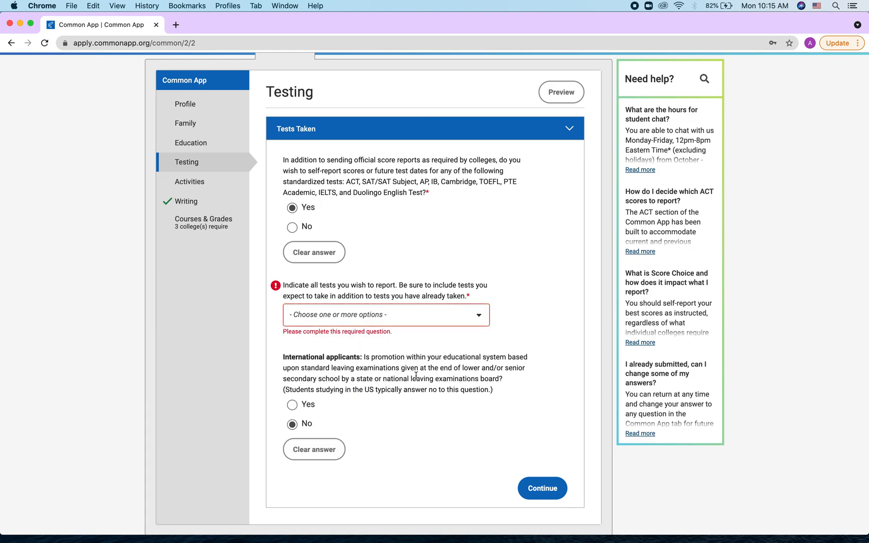
# - Answer Yes to the international applicants question about leaving examinations and open the Senior Secondary Leaving Examinations section
pyautogui.scroll(-3, 412, 372)
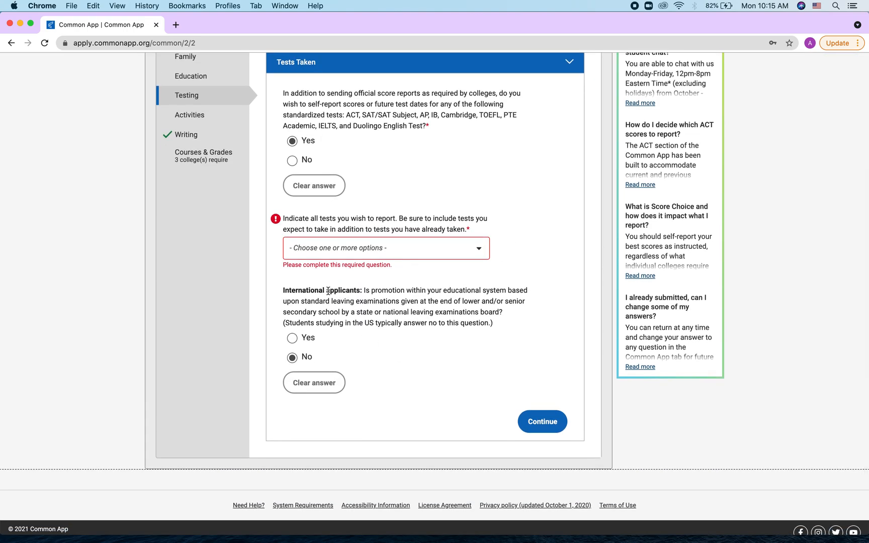
pyautogui.moveTo(328, 291); pyautogui.dragTo(360, 298)
pyautogui.click(358, 300)
pyautogui.moveTo(332, 302); pyautogui.dragTo(398, 305)
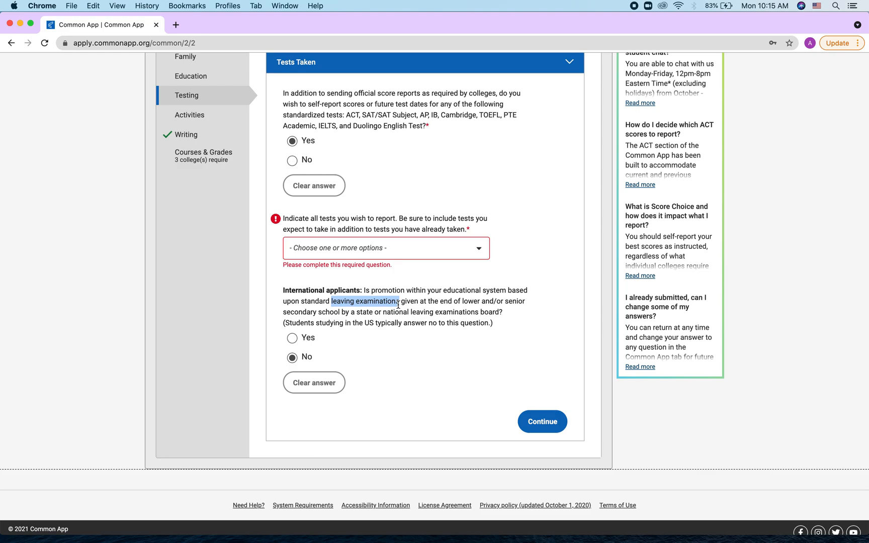
pyautogui.click(292, 339)
pyautogui.scroll(-2, 302, 363)
pyautogui.click(337, 425)
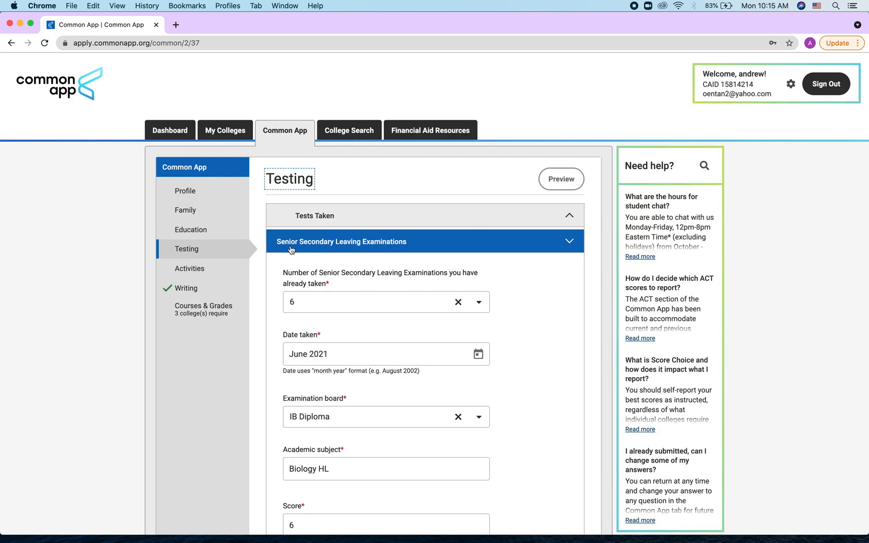
# - Return to Tests Taken and switch the international applicants answer to No and back to Yes
pyautogui.click(313, 220)
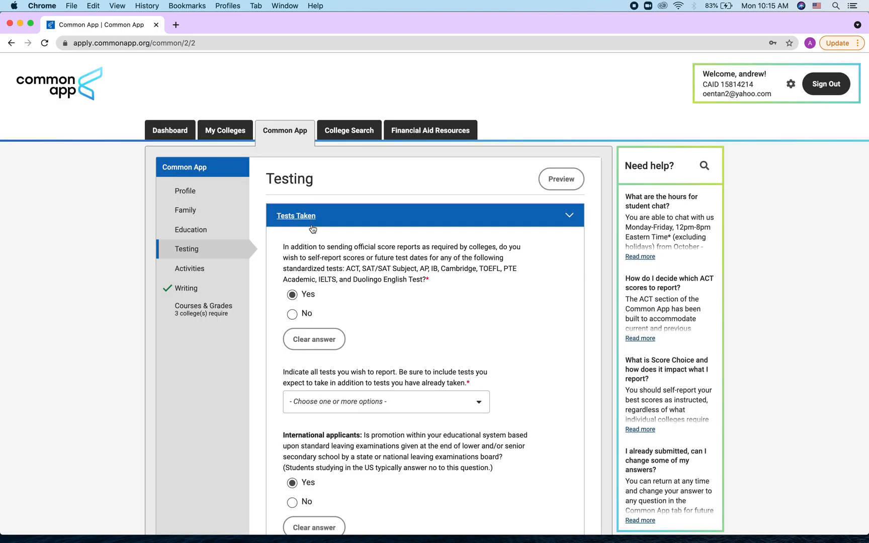
pyautogui.scroll(-1, 322, 299)
pyautogui.scroll(-3, 321, 299)
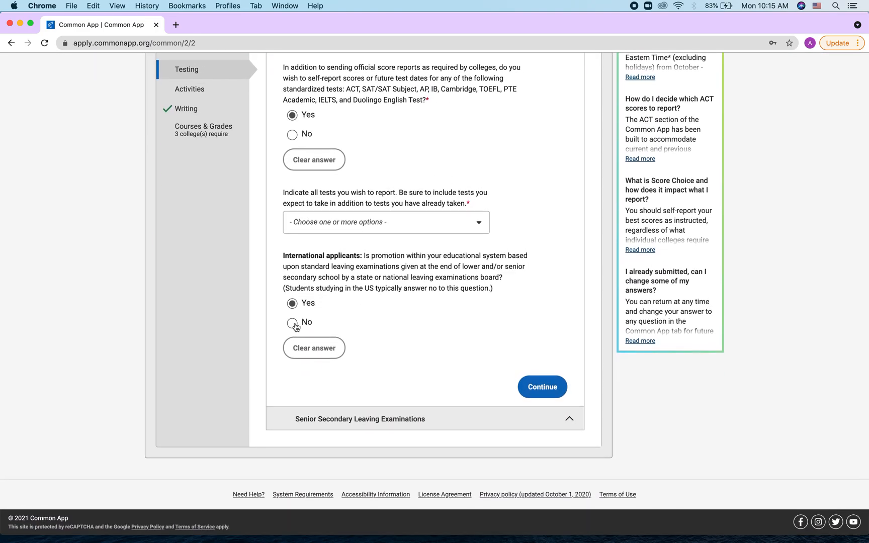
pyautogui.click(297, 324)
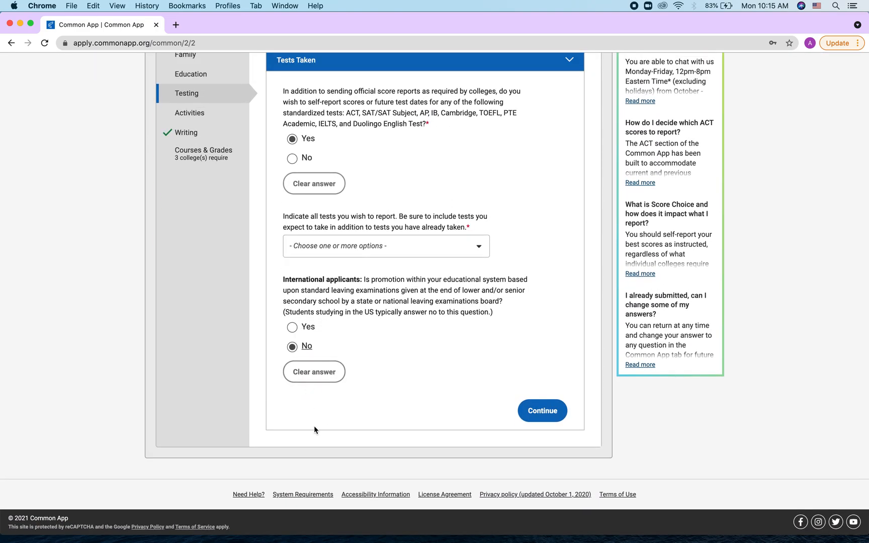
pyautogui.click(293, 328)
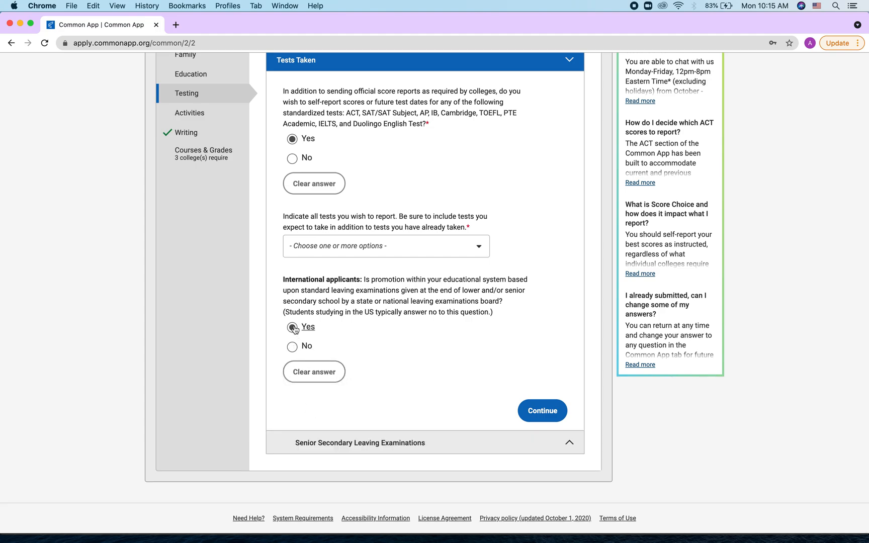
# - Open Senior Secondary Leaving Examinations and look through the examination board options, keeping IB Diploma for the Biology HL exam
pyautogui.click(332, 444)
pyautogui.scroll(-5, 335, 383)
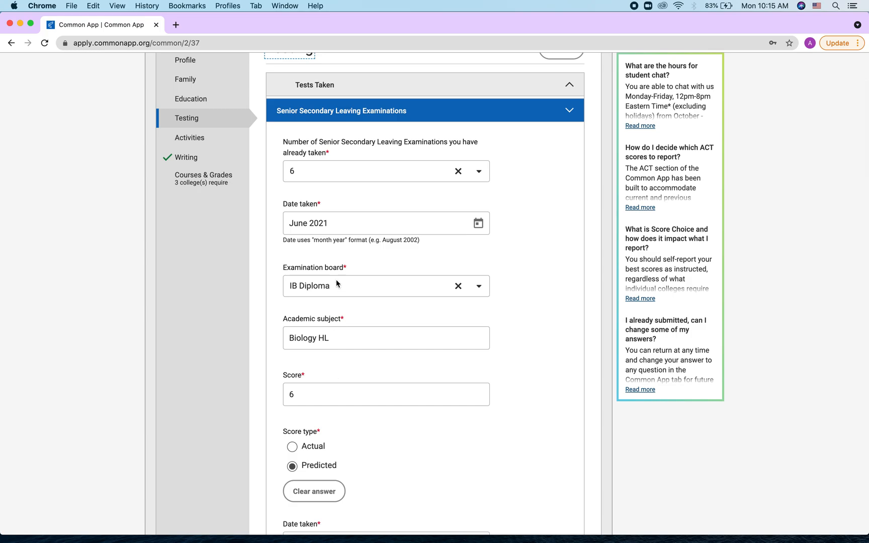
pyautogui.click(336, 283)
pyautogui.scroll(2, 336, 312)
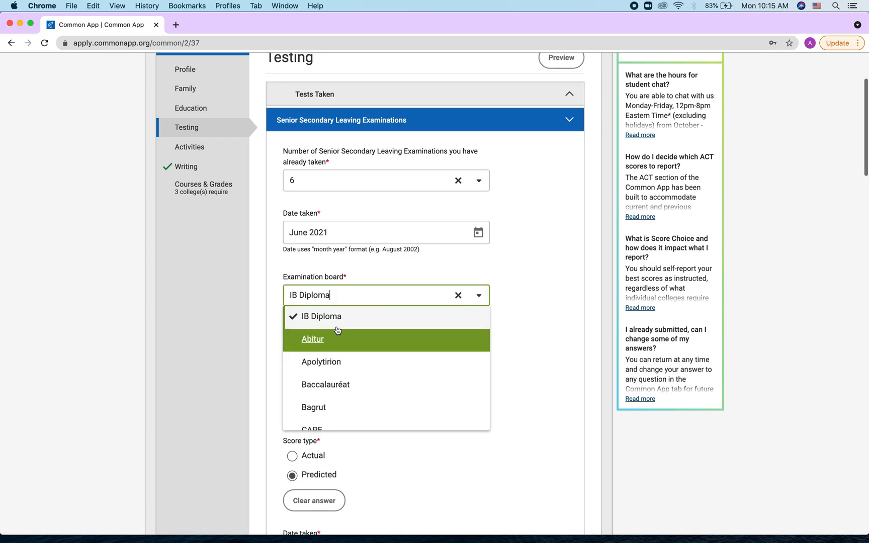
pyautogui.scroll(-2, 335, 366)
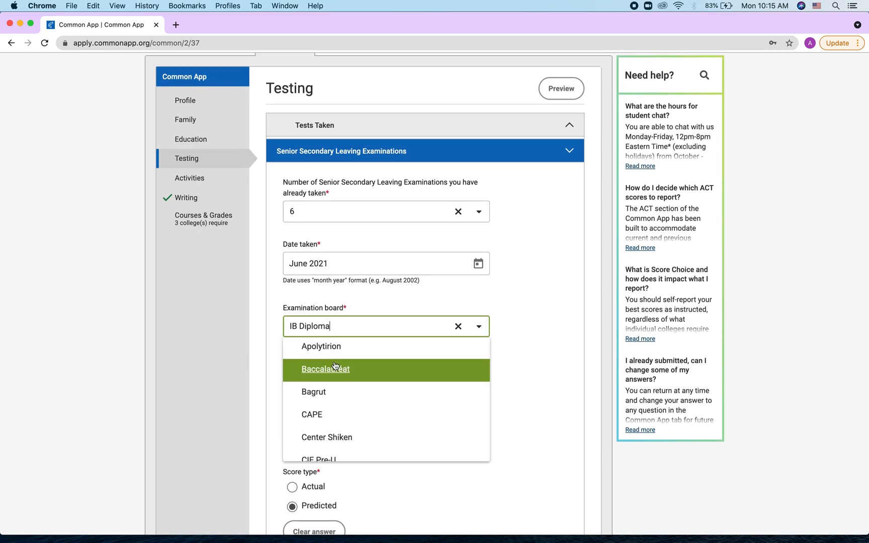
pyautogui.scroll(2, 336, 365)
pyautogui.click(338, 352)
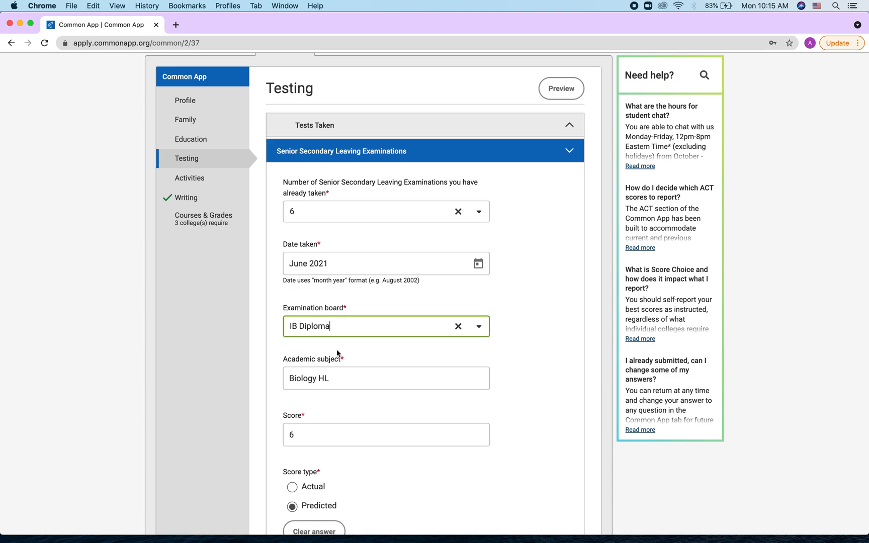
pyautogui.scroll(-2, 340, 183)
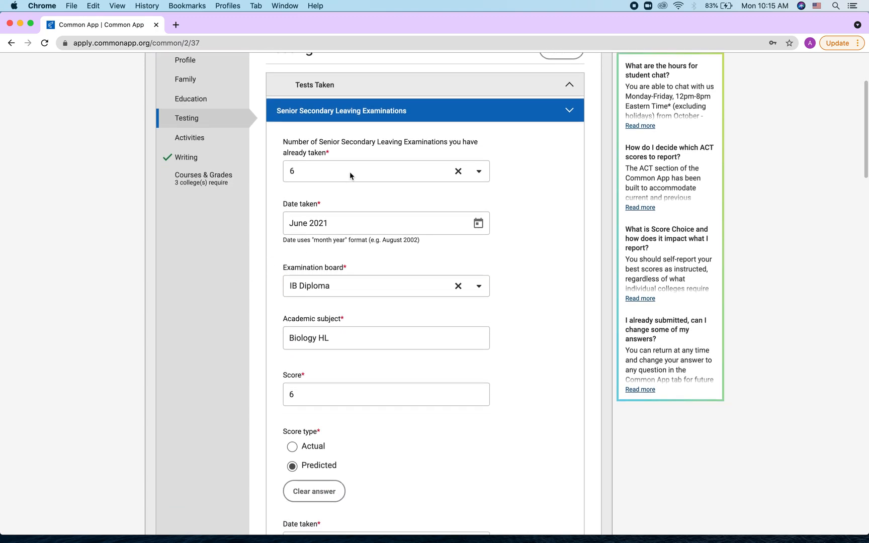
# - Review the number of leaving examinations, keeping 6, and the year choices for the Biology HL exam's date taken
pyautogui.click(351, 174)
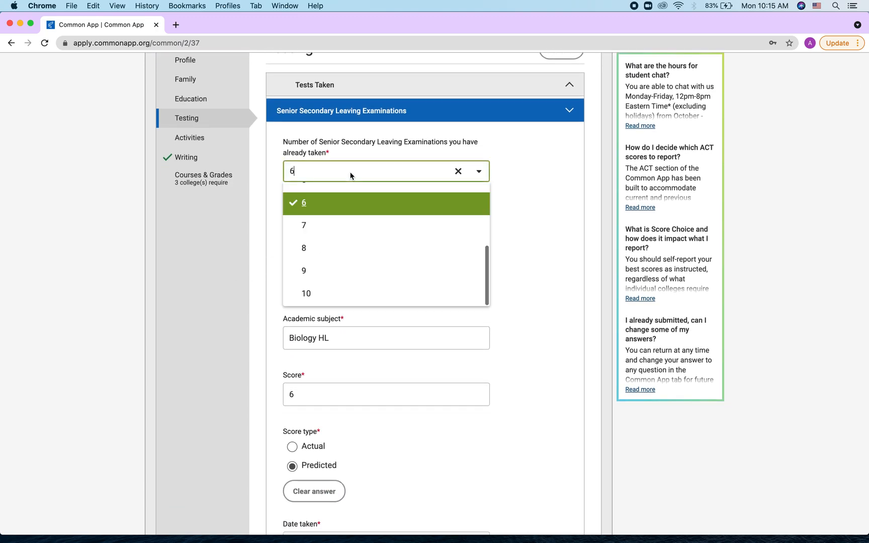
pyautogui.click(337, 203)
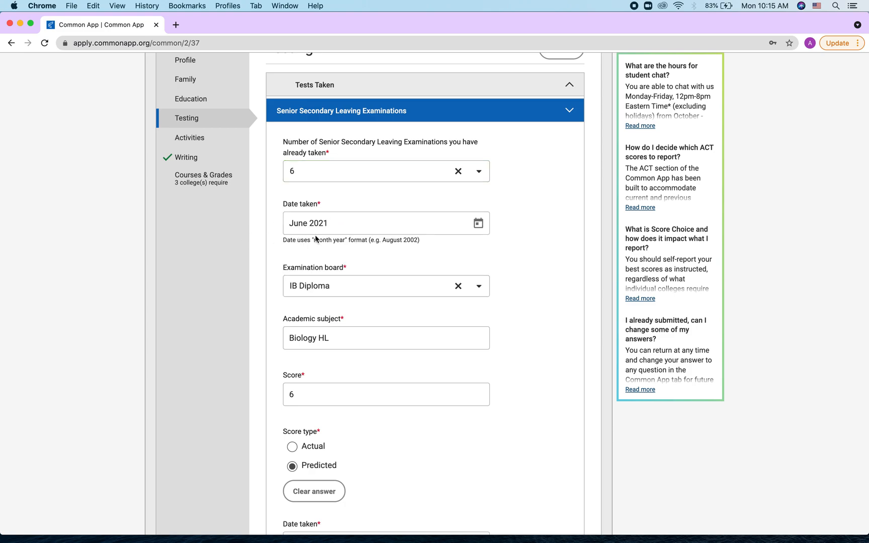
pyautogui.click(333, 223)
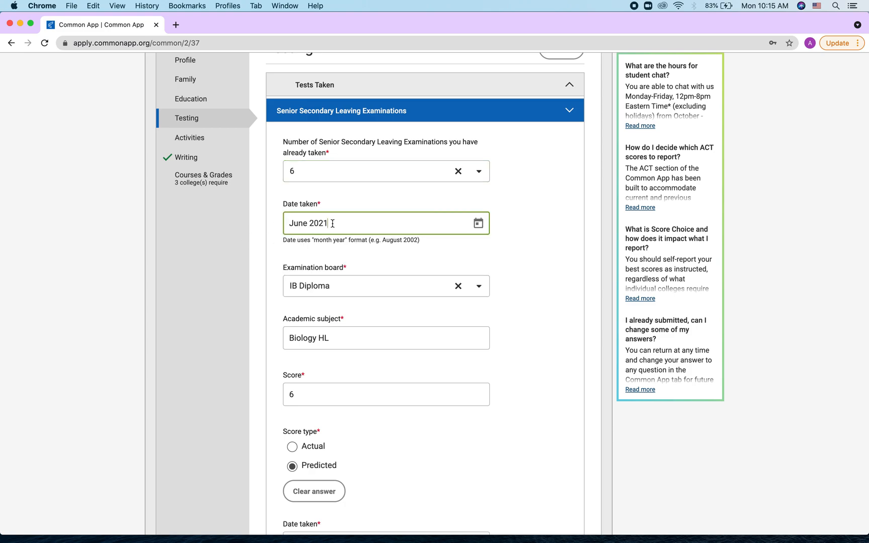
pyautogui.click(478, 223)
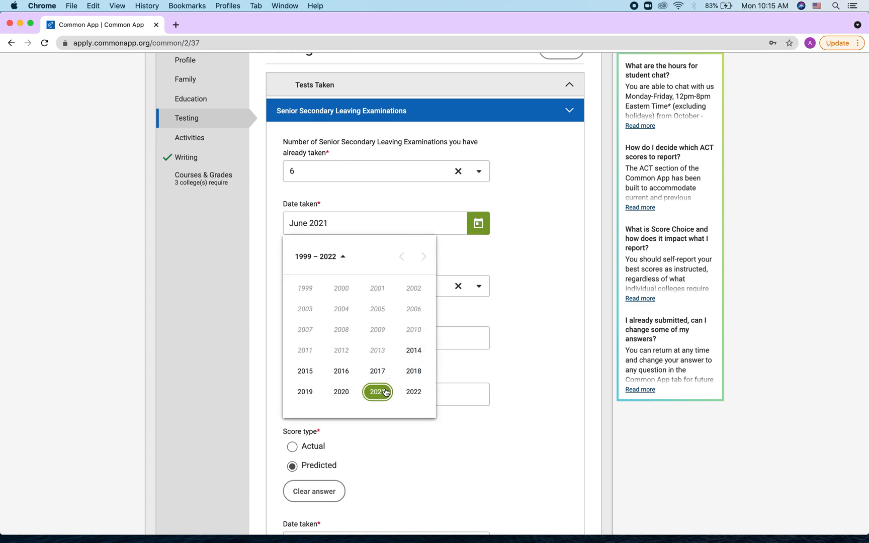
pyautogui.click(525, 348)
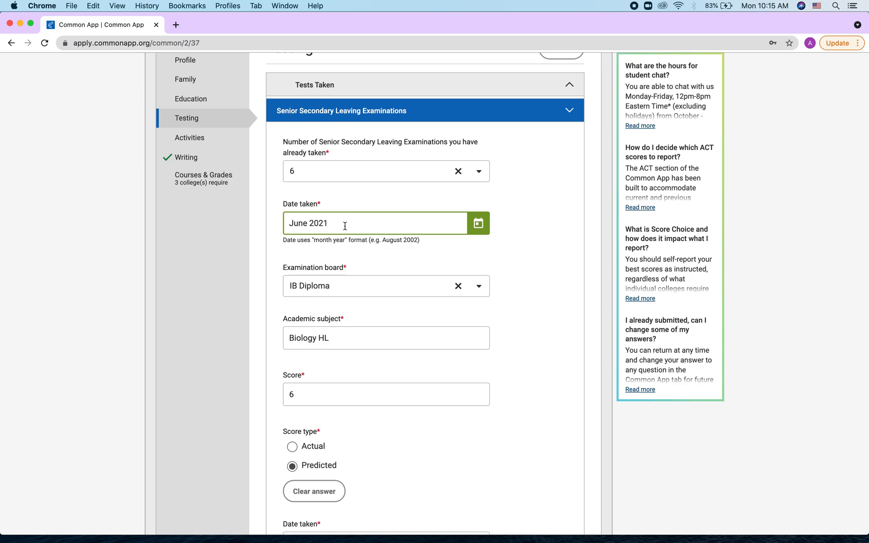
pyautogui.scroll(-1, 331, 239)
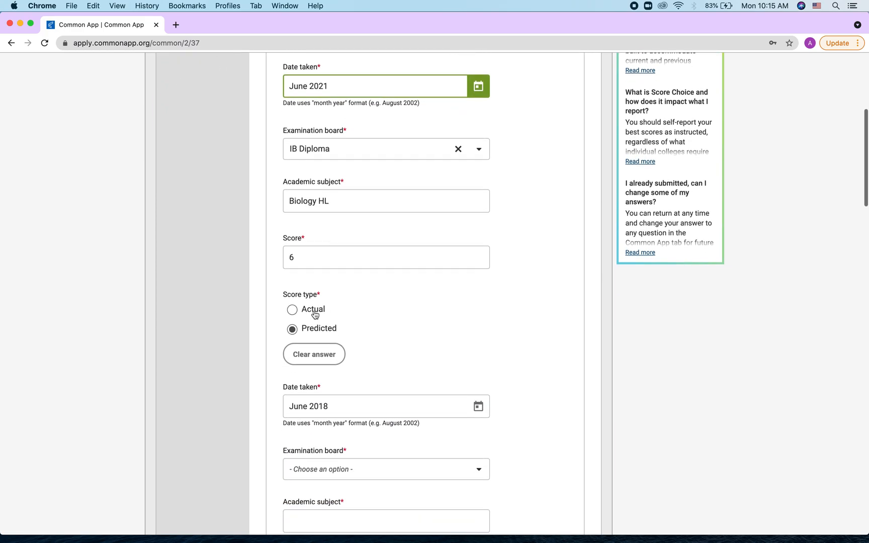
# - Switch the Biology HL exam's score type to Actual and back to Predicted, and check its score entry
pyautogui.click(292, 310)
pyautogui.click(294, 330)
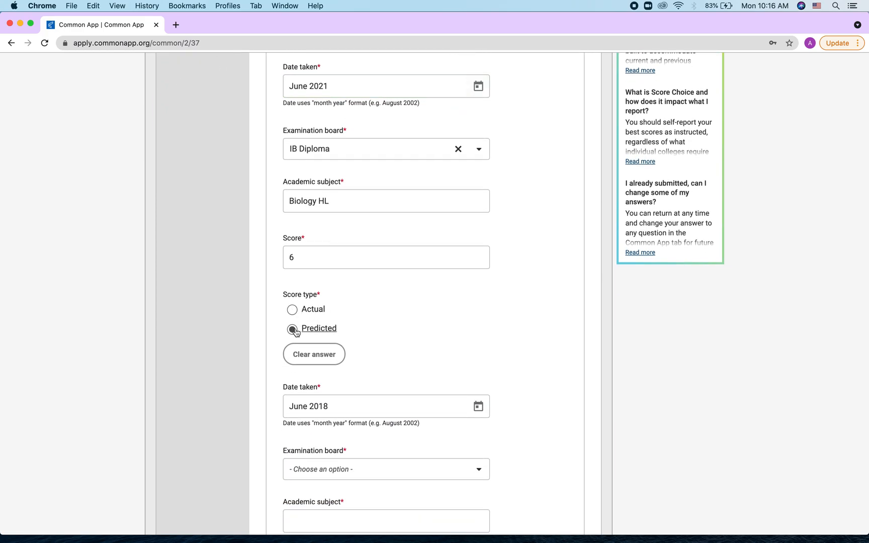
pyautogui.doubleClick(295, 258)
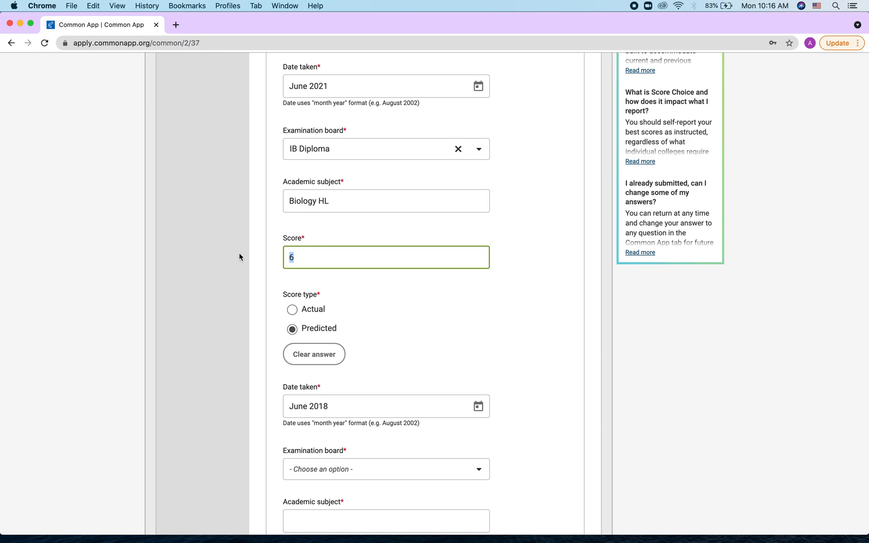
pyautogui.scroll(4, 239, 253)
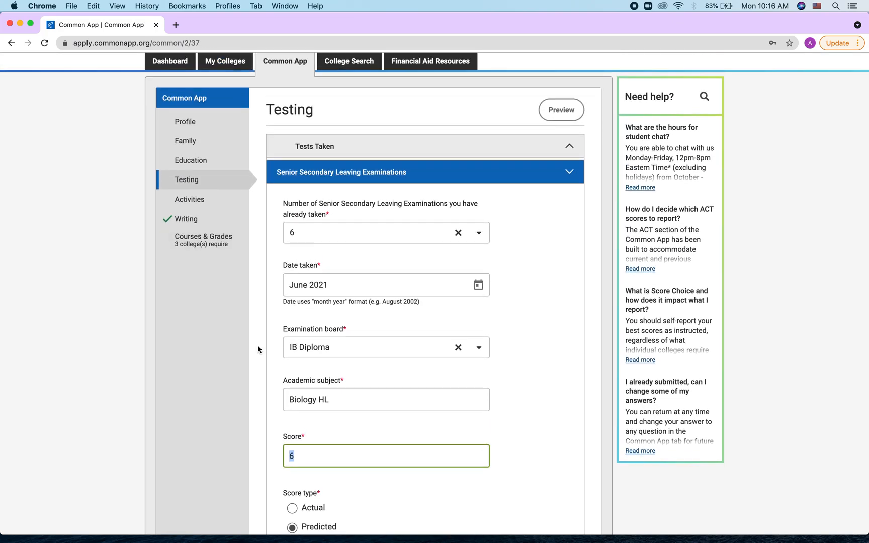
pyautogui.scroll(-3, 257, 349)
pyautogui.scroll(4, 258, 349)
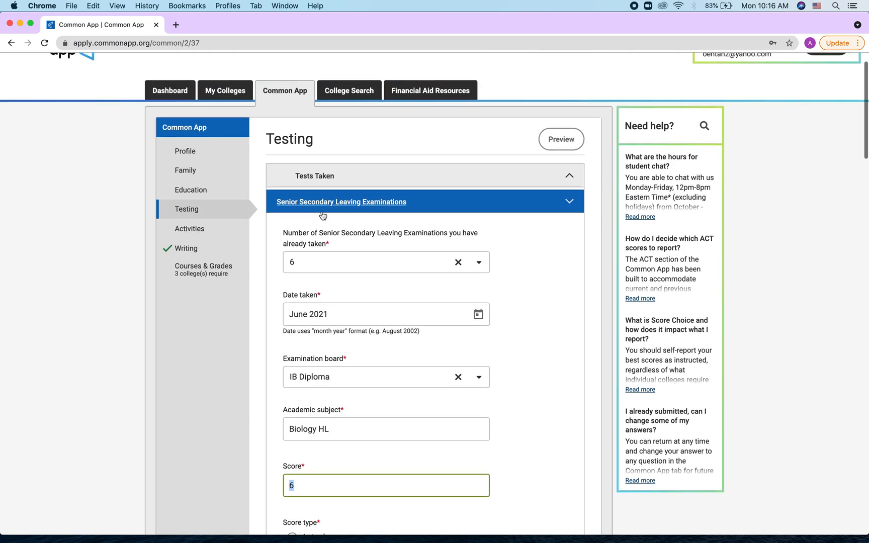
# - Go back to Tests Taken and toggle the international applicants leaving examinations answer to No, finishing on Yes
pyautogui.click(301, 176)
pyautogui.scroll(-3, 343, 410)
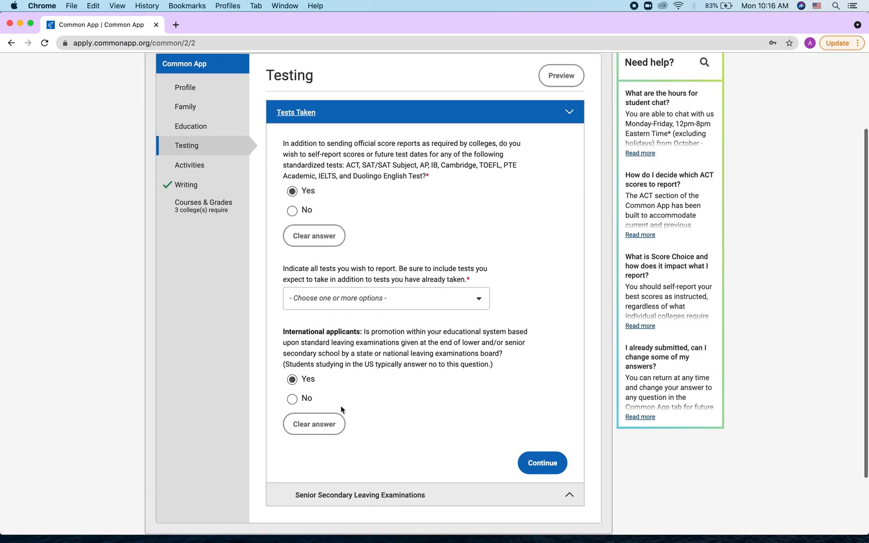
pyautogui.click(308, 401)
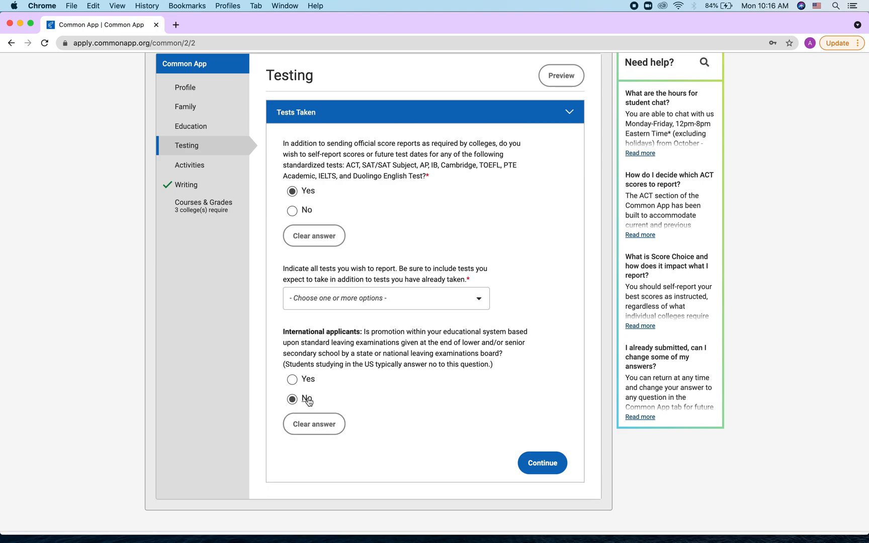
pyautogui.click(306, 381)
pyautogui.scroll(-2, 306, 382)
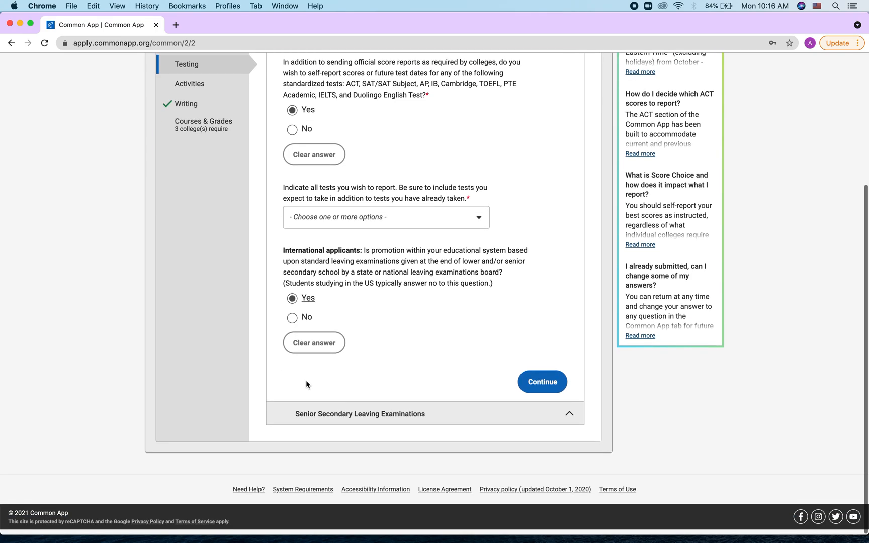
# - Reopen Senior Secondary Leaving Examinations and review the Biology HL exam's score and the exam entries below it
pyautogui.click(322, 418)
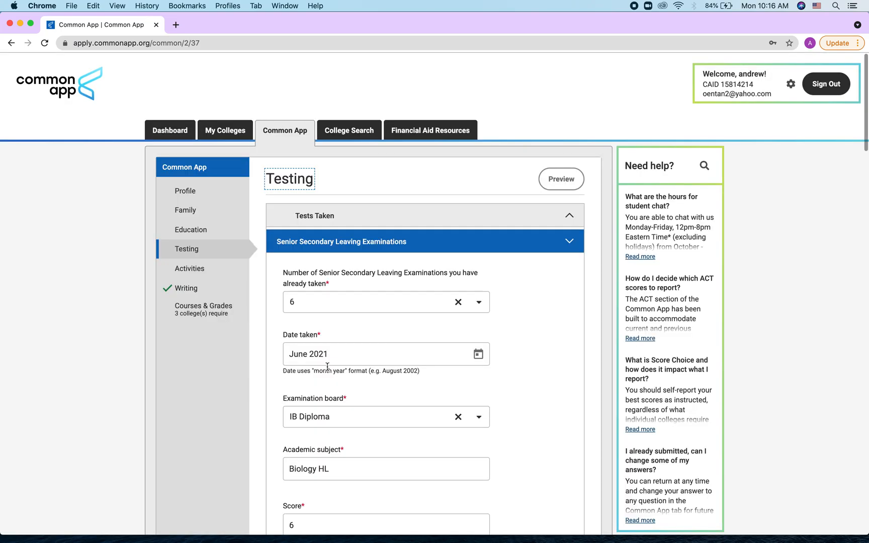
pyautogui.scroll(-4, 325, 417)
pyautogui.click(326, 326)
pyautogui.doubleClick(326, 325)
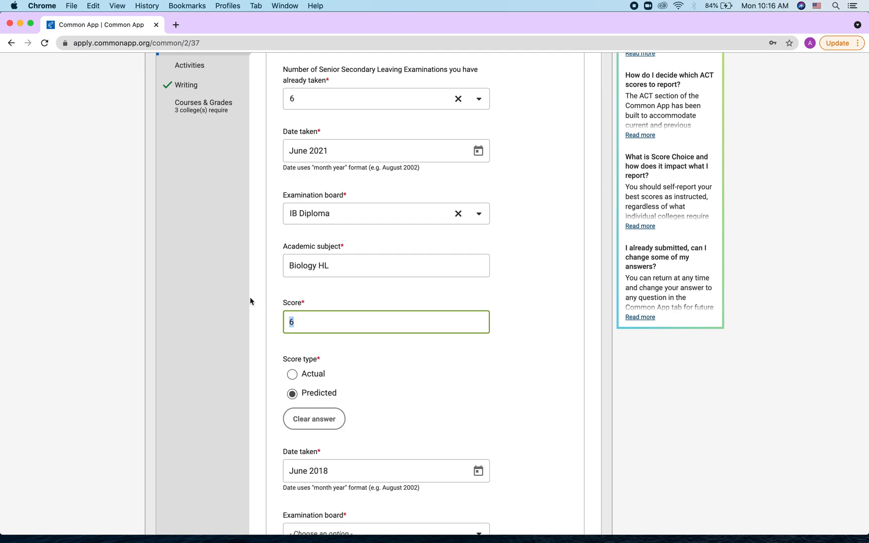
pyautogui.scroll(-5, 250, 301)
pyautogui.scroll(9, 250, 301)
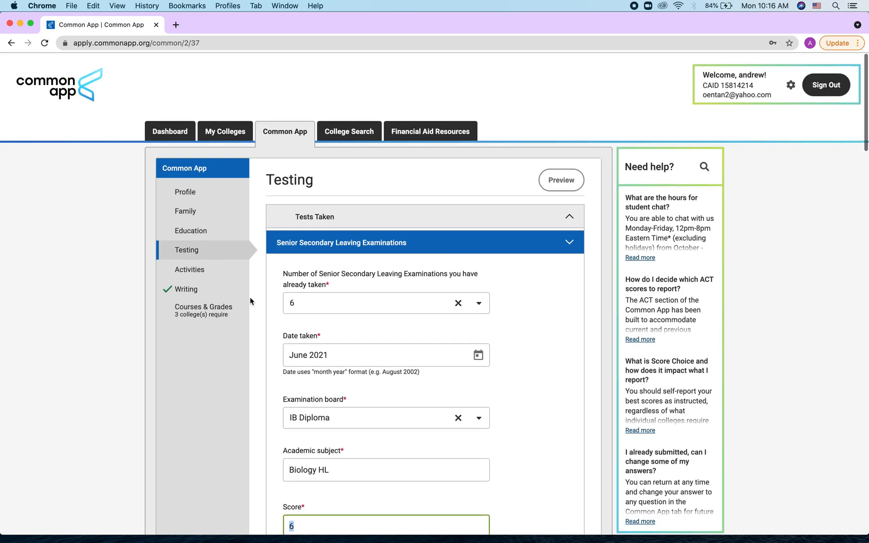
# - Open the Activities section and go to the position/leadership description of Activity 1
pyautogui.click(232, 276)
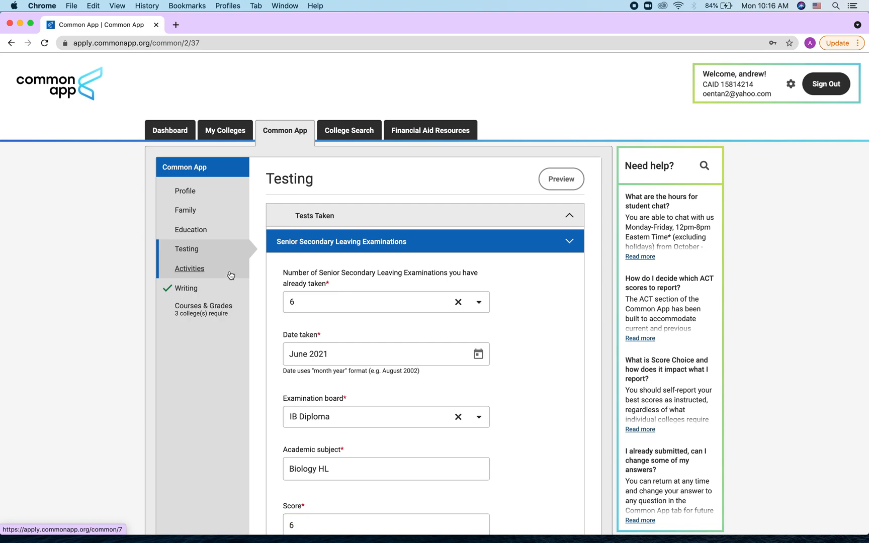
pyautogui.scroll(-6, 361, 346)
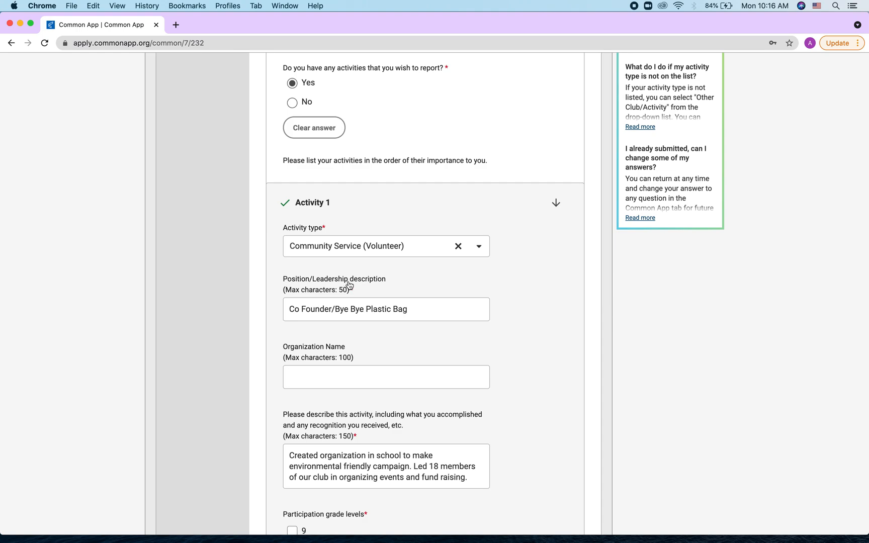
pyautogui.doubleClick(311, 308)
pyautogui.click(312, 309)
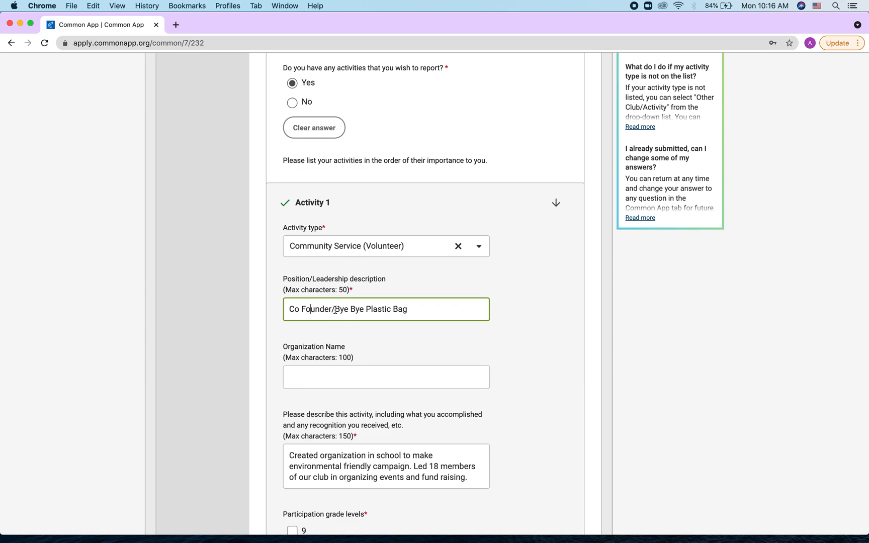
# - Move "Bye Bye Plastic Bag" from Activity 1's position description to its organization name, leaving "Co Founder" as the position
pyautogui.moveTo(335, 309); pyautogui.dragTo(418, 314)
pyautogui.press('cmd+c')
pyautogui.press('BackSpace')
pyautogui.press('BackSpace')
pyautogui.click(382, 377)
pyautogui.press('cmd+v')
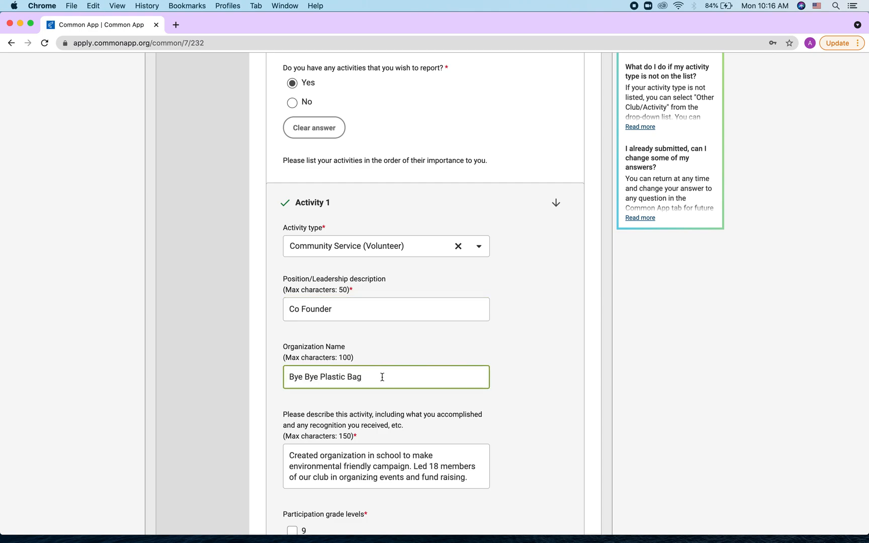
pyautogui.click(334, 302)
pyautogui.press('super+a')
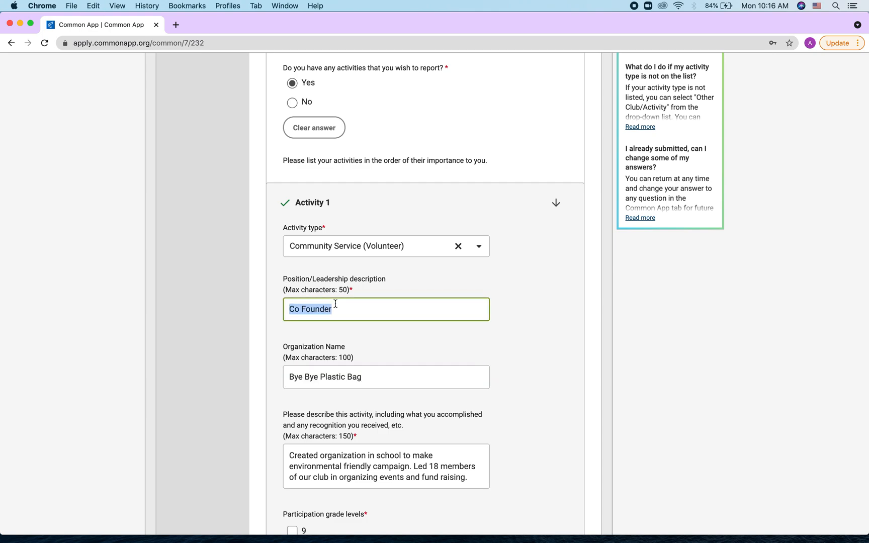
# - Look through the activity type options for Activity 1, keeping Community Service (Volunteer)
pyautogui.click(366, 247)
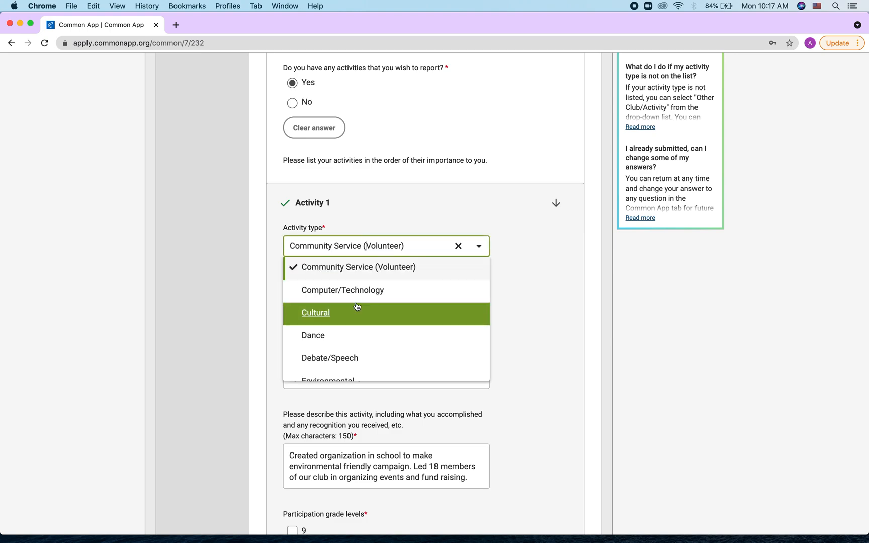
pyautogui.scroll(-15, 357, 306)
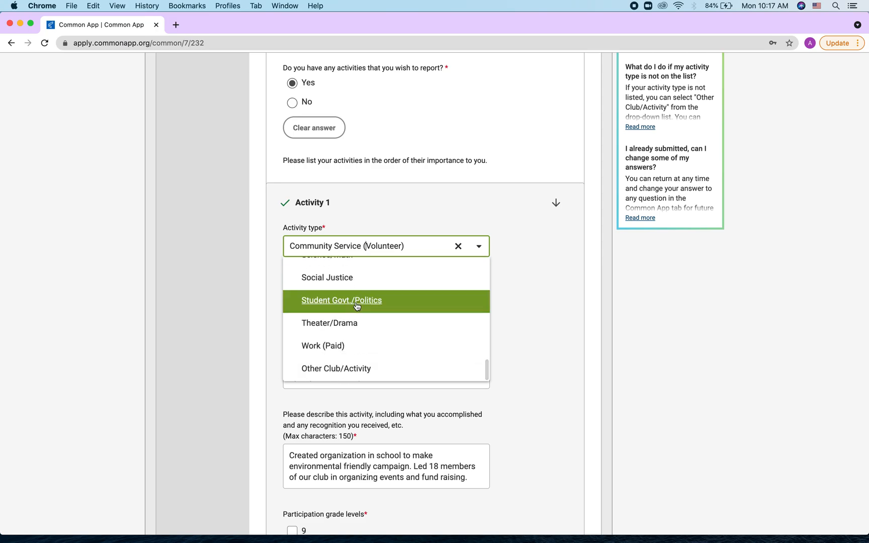
pyautogui.scroll(20, 357, 307)
pyautogui.scroll(-5, 354, 304)
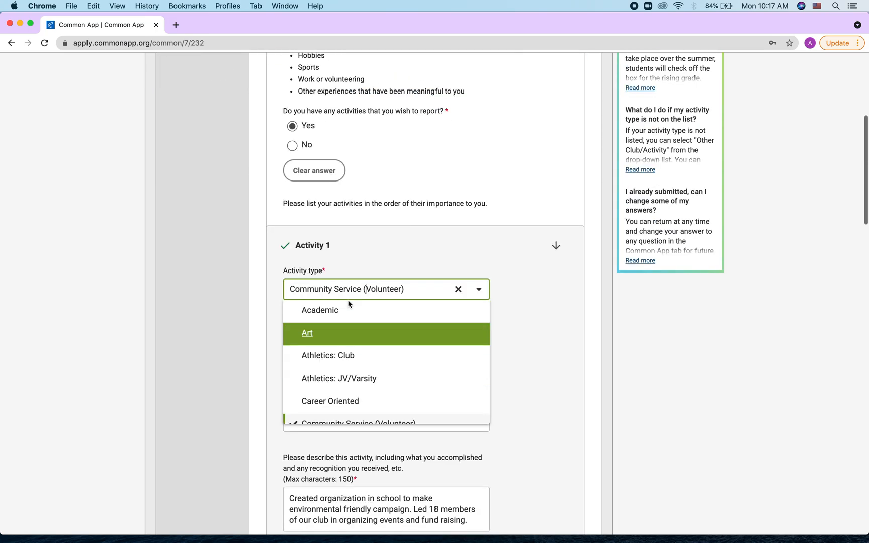
pyautogui.scroll(-4, 335, 254)
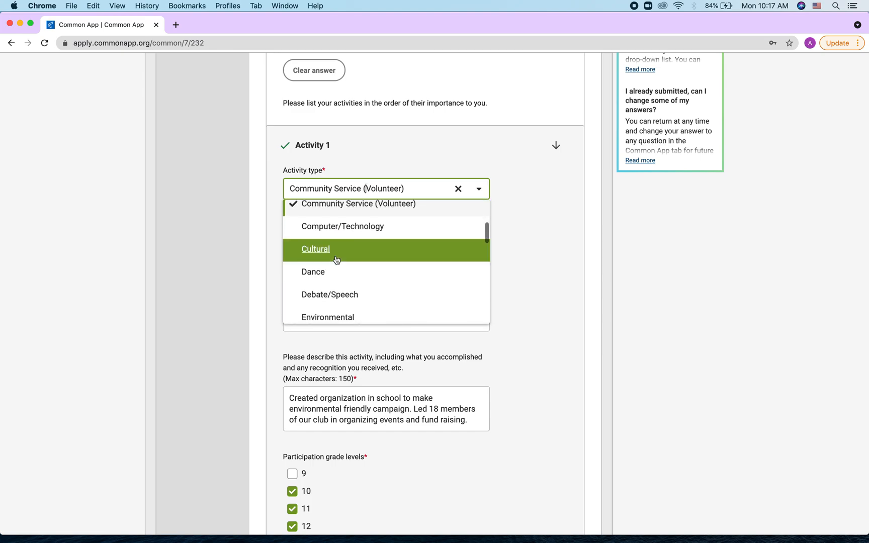
pyautogui.click(236, 276)
# - Examine Activity 1's 150-character description, noting the action verbs that state what was created and led
pyautogui.scroll(-3, 237, 277)
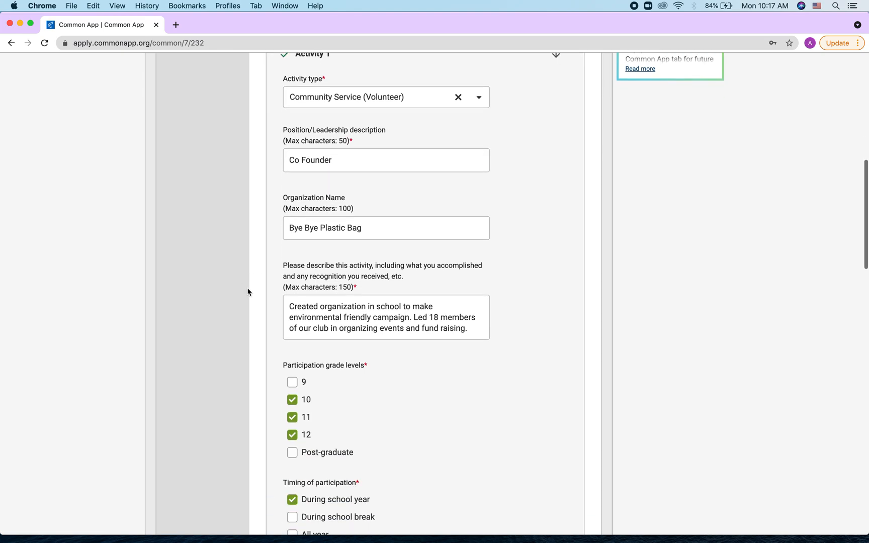
pyautogui.tripleClick(320, 312)
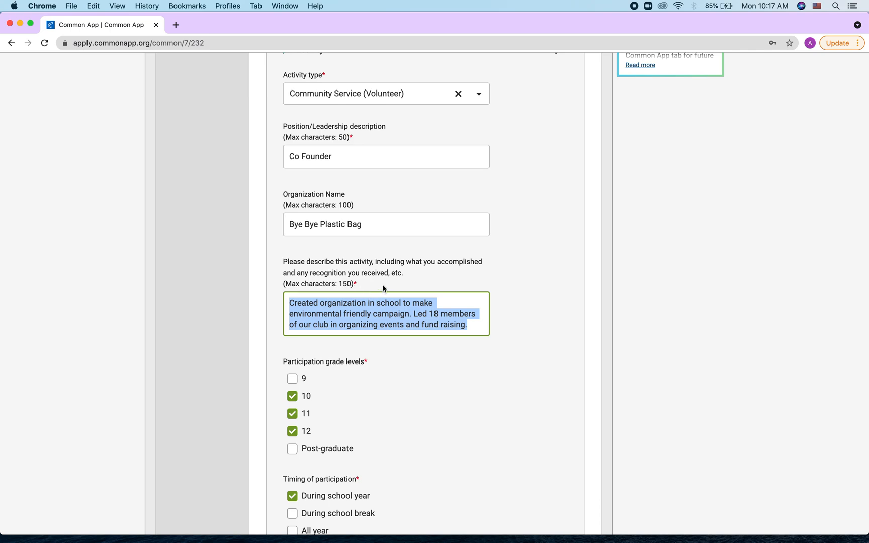
pyautogui.doubleClick(305, 303)
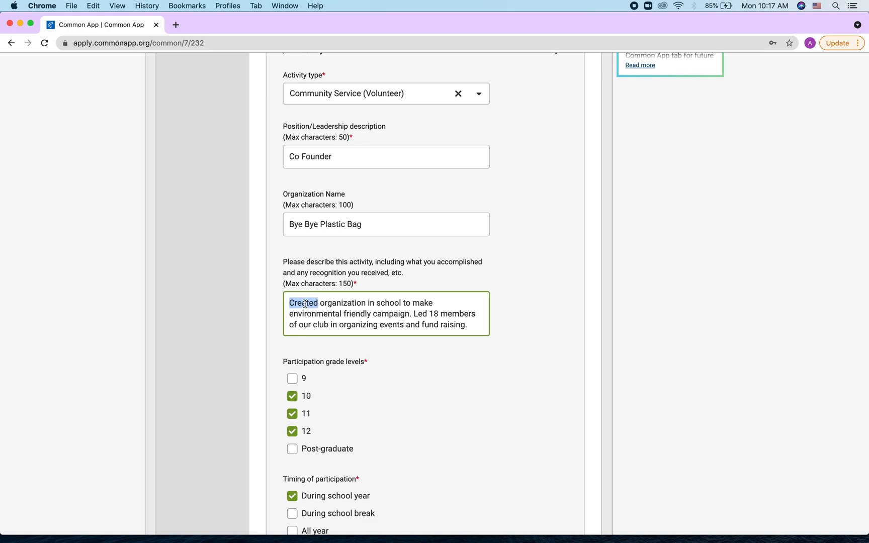
pyautogui.doubleClick(421, 312)
pyautogui.click(415, 324)
# - Review Activity 1's participation grade levels, timing, hours per week, weeks per year and the question about similar activities in college
pyautogui.scroll(-3, 409, 390)
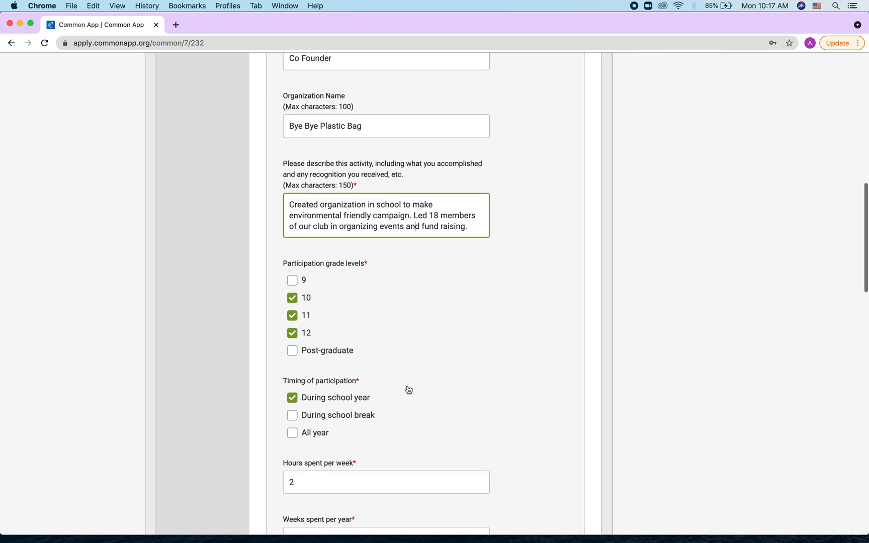
pyautogui.scroll(-1, 409, 390)
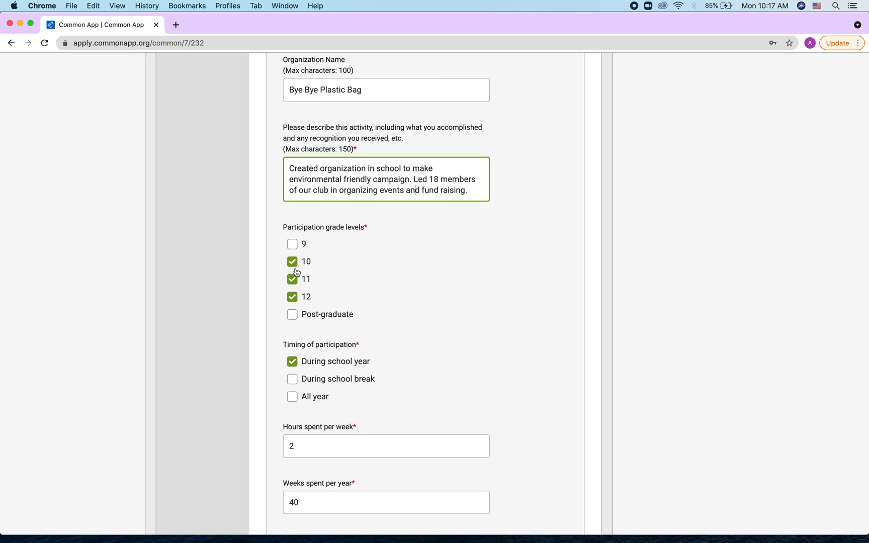
pyautogui.scroll(-2, 352, 357)
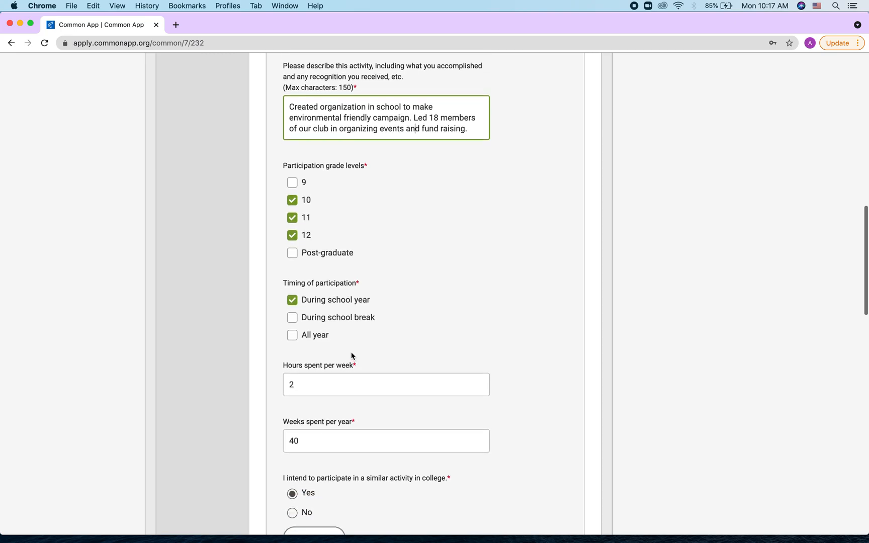
pyautogui.scroll(-4, 332, 326)
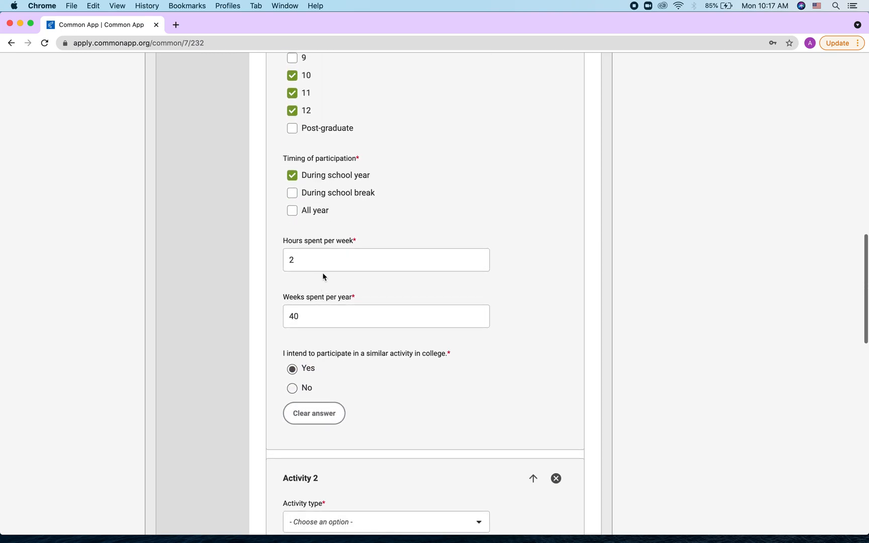
pyautogui.doubleClick(328, 256)
pyautogui.doubleClick(325, 312)
pyautogui.click(247, 299)
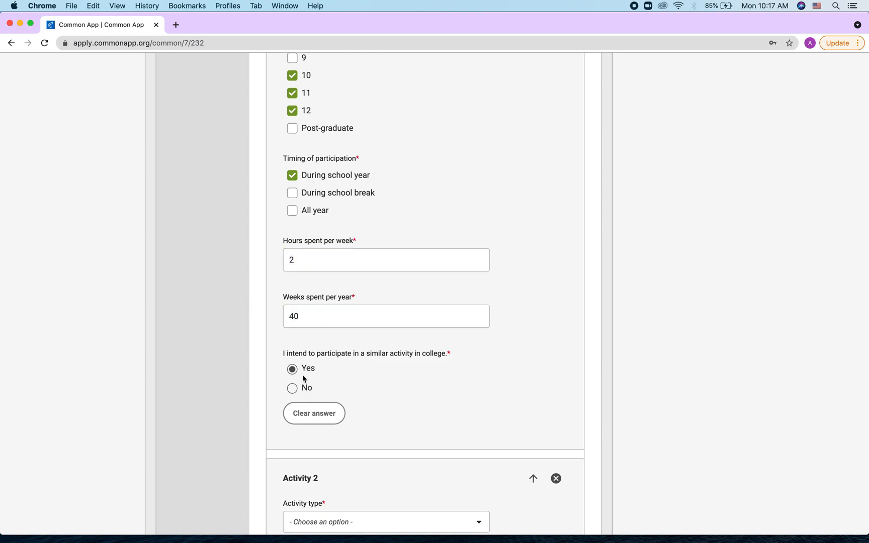
pyautogui.tripleClick(319, 354)
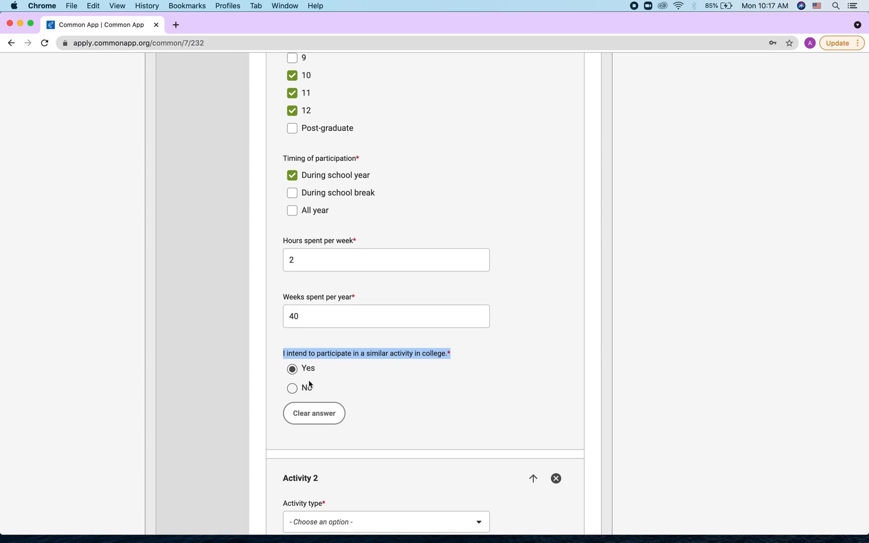
pyautogui.click(234, 327)
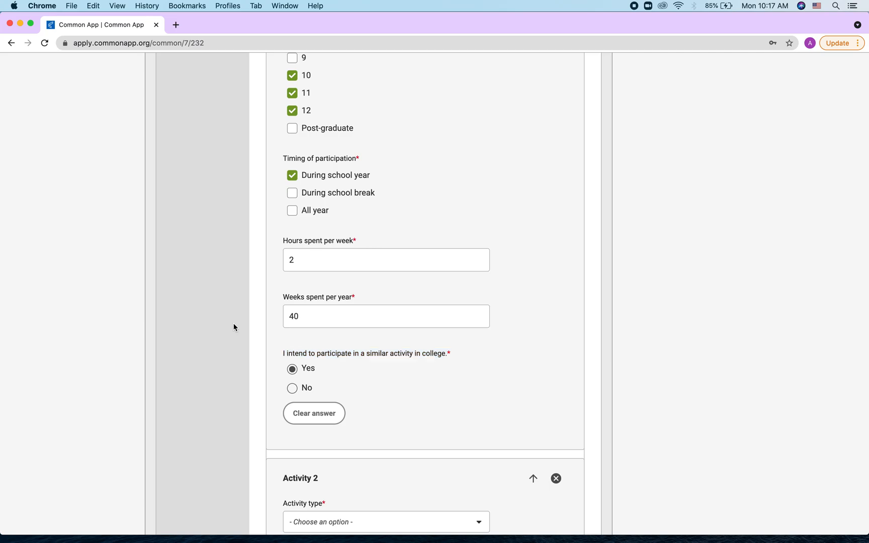
# - Open the Writing section and review which colleges require the personal essay, its word limits and the essay prompts
pyautogui.scroll(-3, 234, 327)
pyautogui.scroll(20, 233, 327)
pyautogui.scroll(-1, 233, 327)
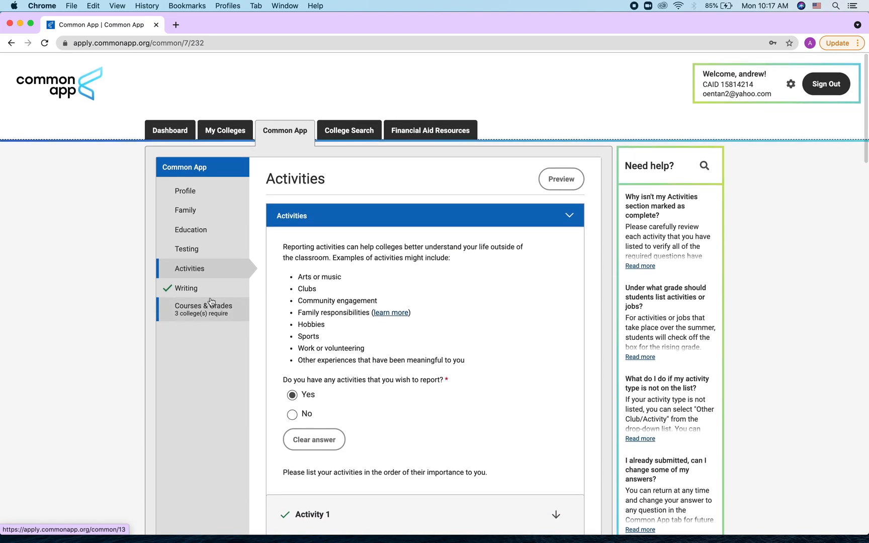
pyautogui.click(214, 290)
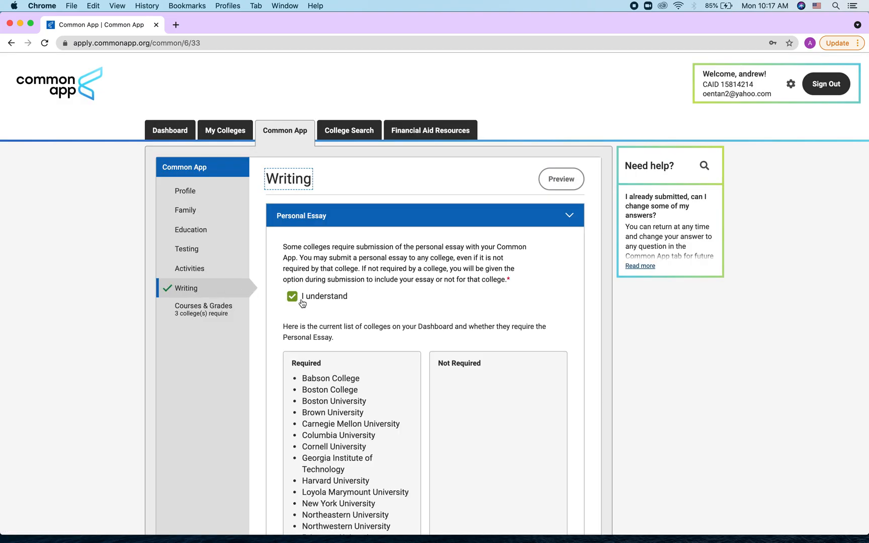
pyautogui.scroll(-10, 324, 308)
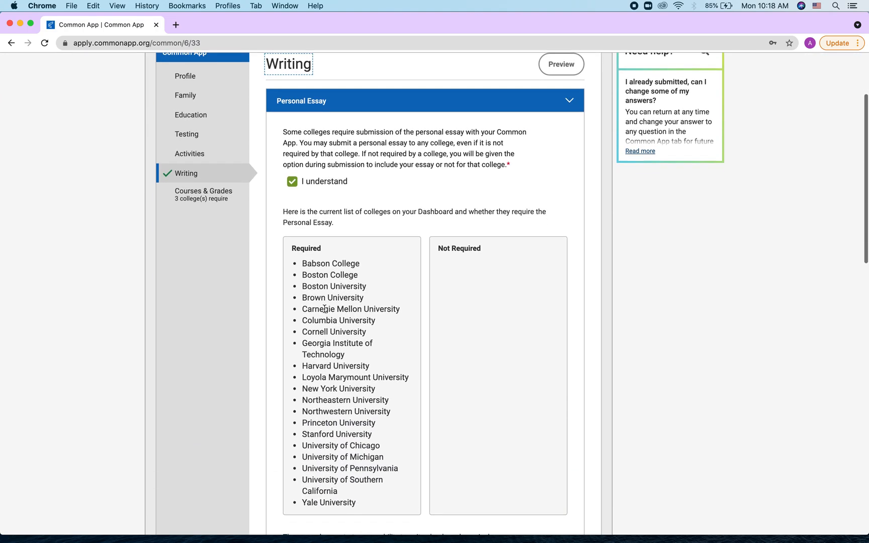
pyautogui.scroll(-2, 325, 313)
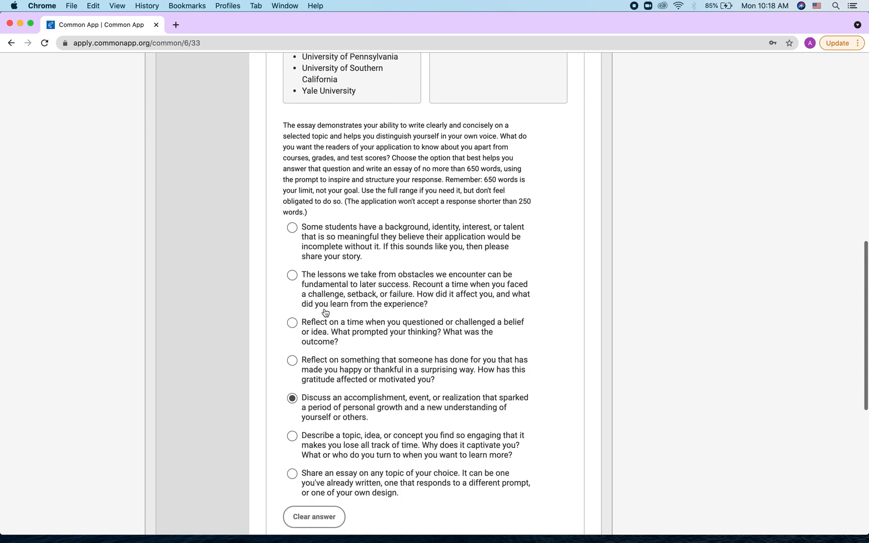
pyautogui.scroll(-1, 319, 242)
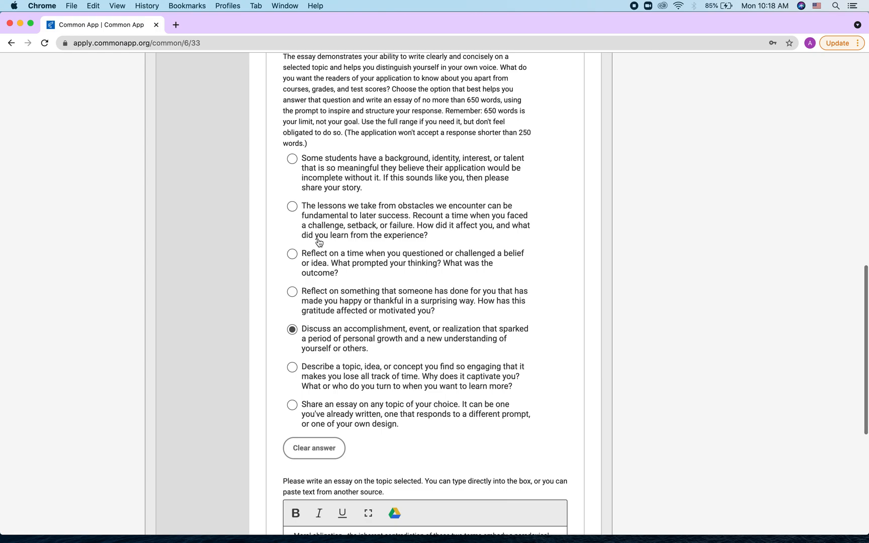
pyautogui.scroll(2, 319, 243)
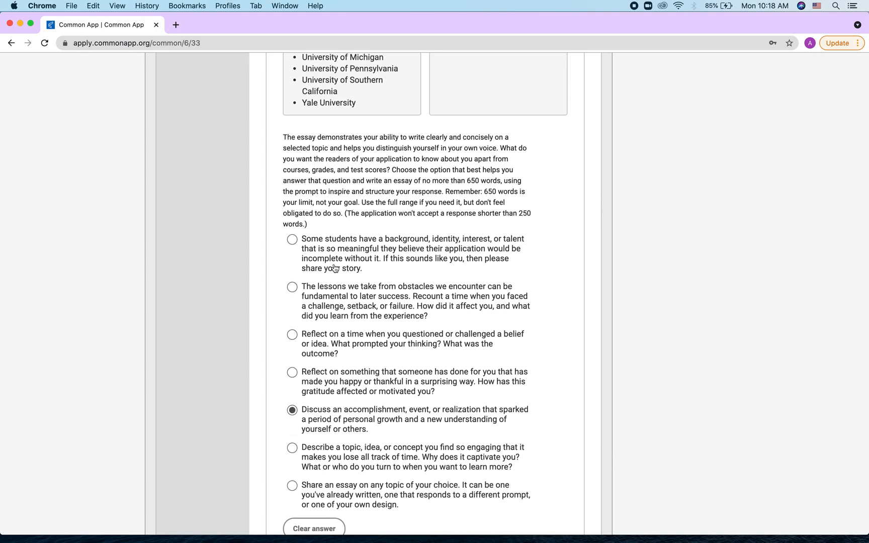
# - Review the remaining personal essay prompts and the essay entered for the selected accomplishment, event or realization prompt
pyautogui.scroll(-6, 355, 295)
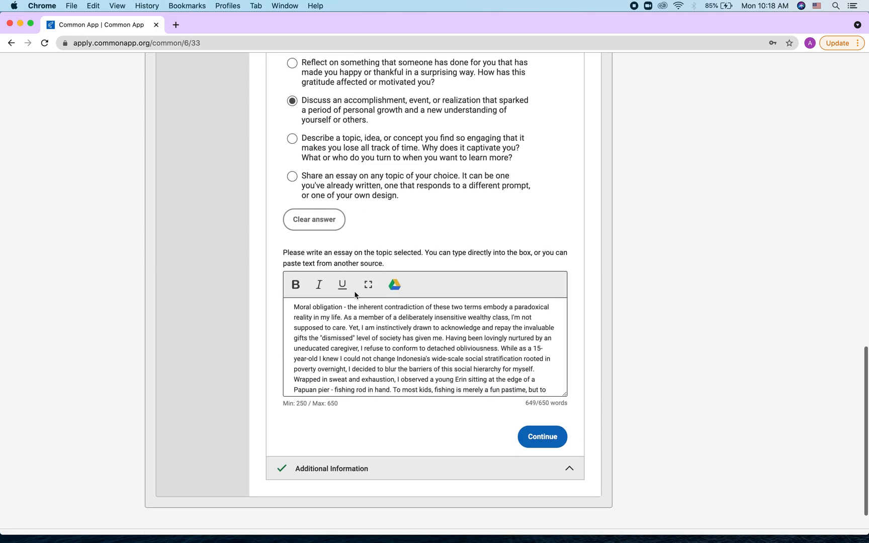
pyautogui.scroll(-2, 354, 294)
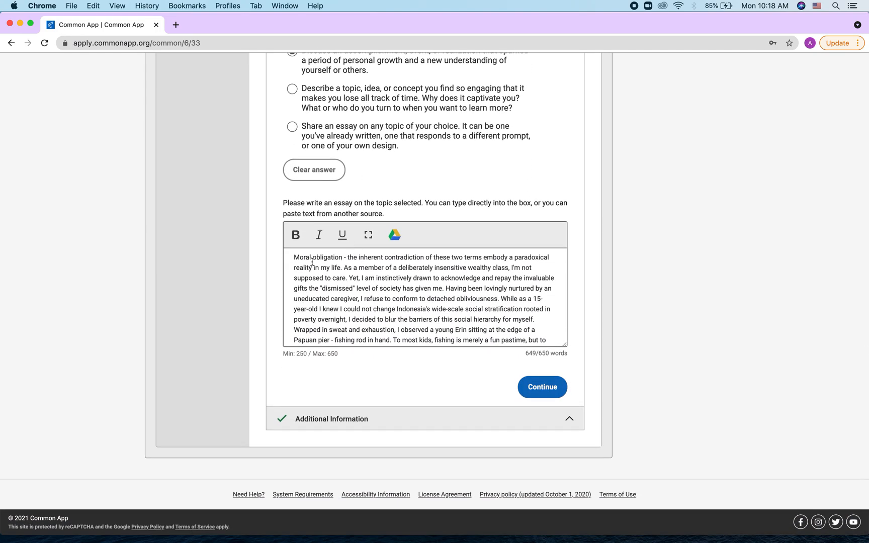
pyautogui.scroll(-10, 312, 261)
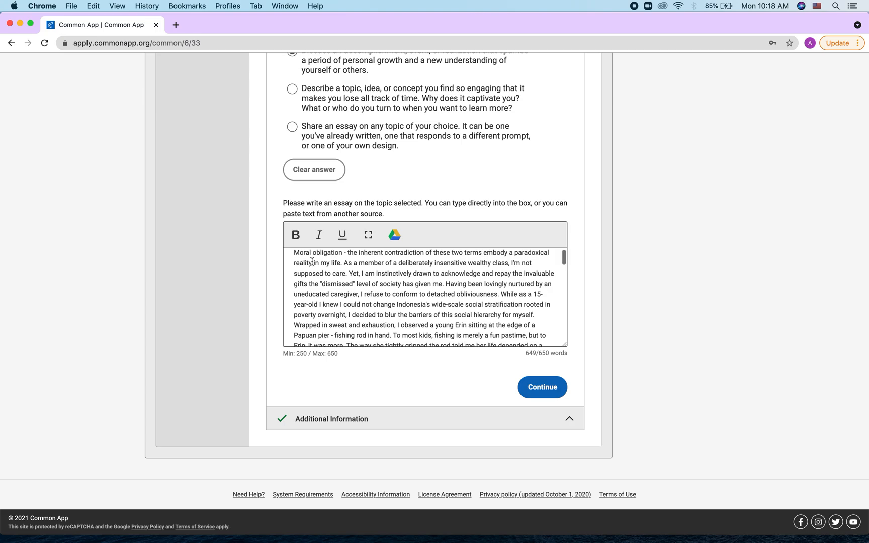
# - Open the Additional Information part of Writing and review the questions on community disruptions and on circumstances or qualifications not reflected in the application
pyautogui.click(322, 411)
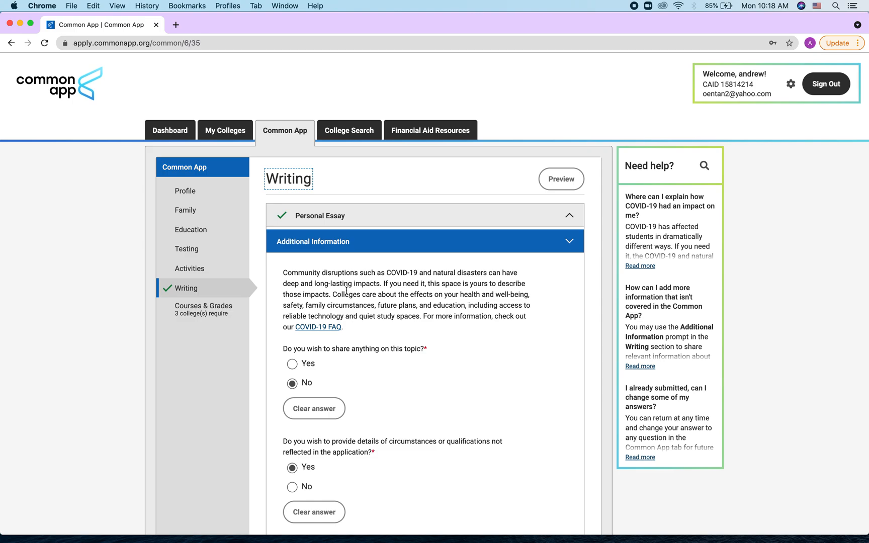
pyautogui.scroll(-3, 348, 292)
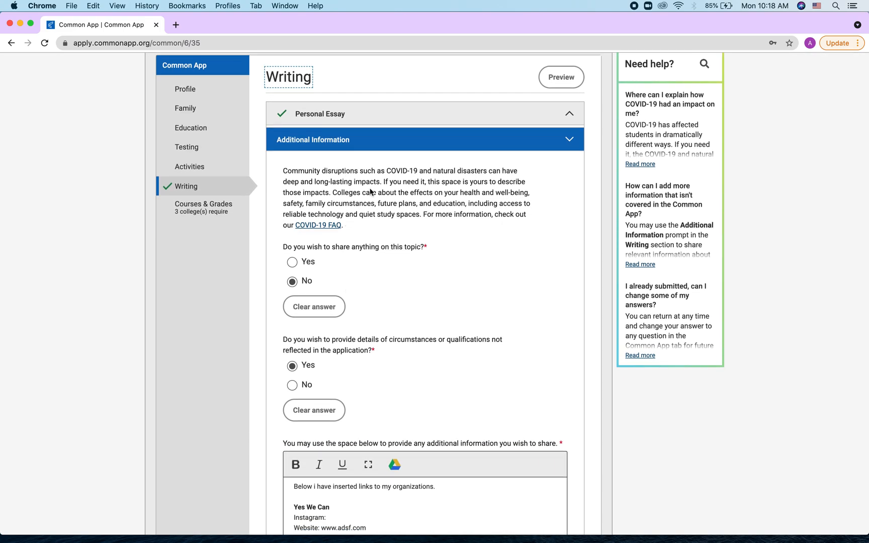
pyautogui.click(386, 171)
pyautogui.scroll(-5, 363, 288)
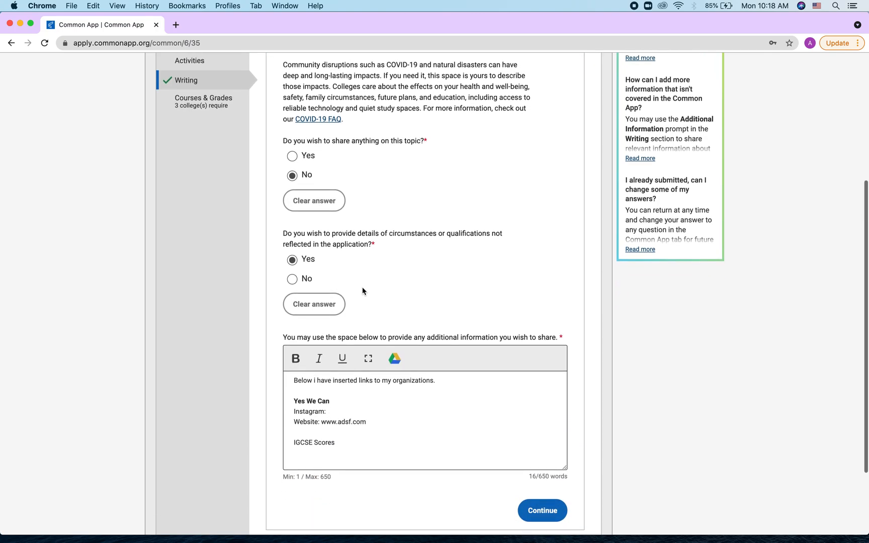
pyautogui.scroll(-2, 362, 291)
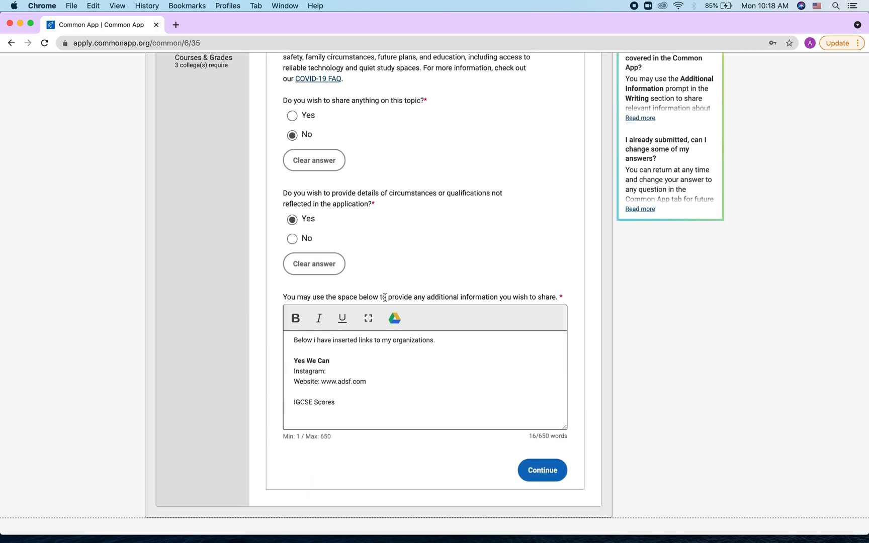
# - Examine the additional information prompt and its sample response, covering the organization links under Yes We Can and the IGCSE Scores entry
pyautogui.moveTo(387, 298); pyautogui.dragTo(559, 299)
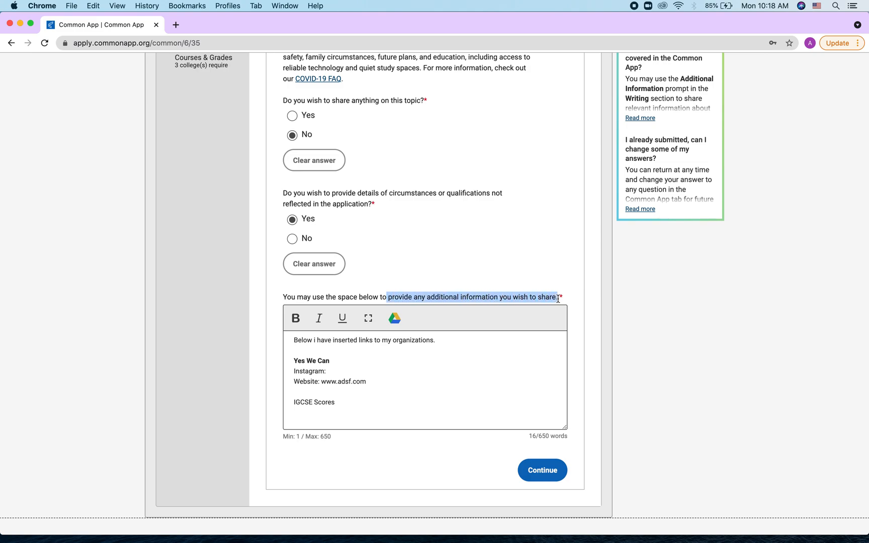
pyautogui.tripleClick(416, 343)
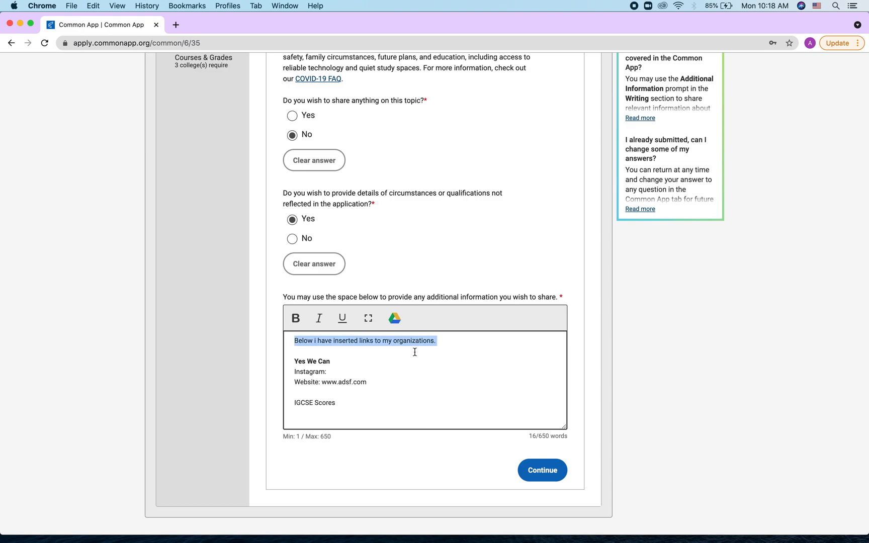
pyautogui.click(415, 353)
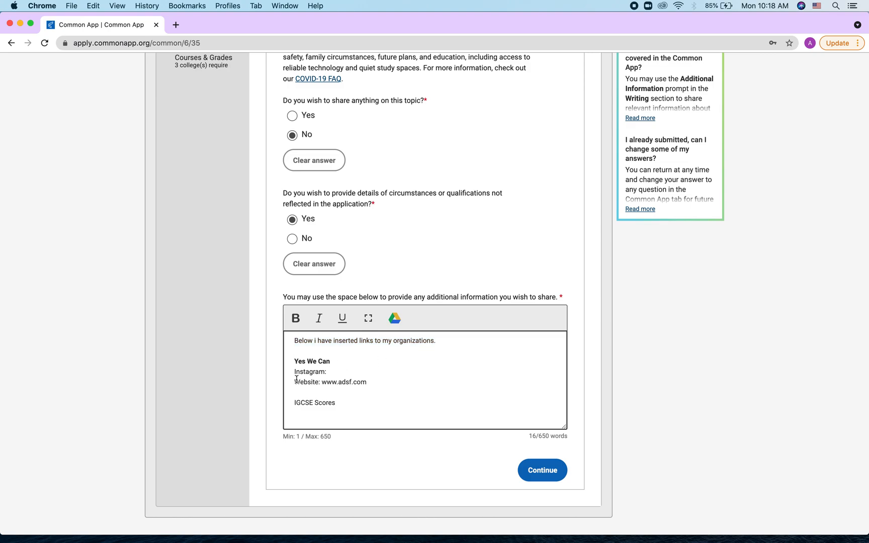
pyautogui.moveTo(295, 382)
pyautogui.mouseDown()
pyautogui.moveTo(373, 386)
pyautogui.moveTo(290, 374)
pyautogui.mouseUp()
pyautogui.click(355, 383)
pyautogui.click(323, 405)
pyautogui.moveTo(336, 403); pyautogui.dragTo(293, 402)
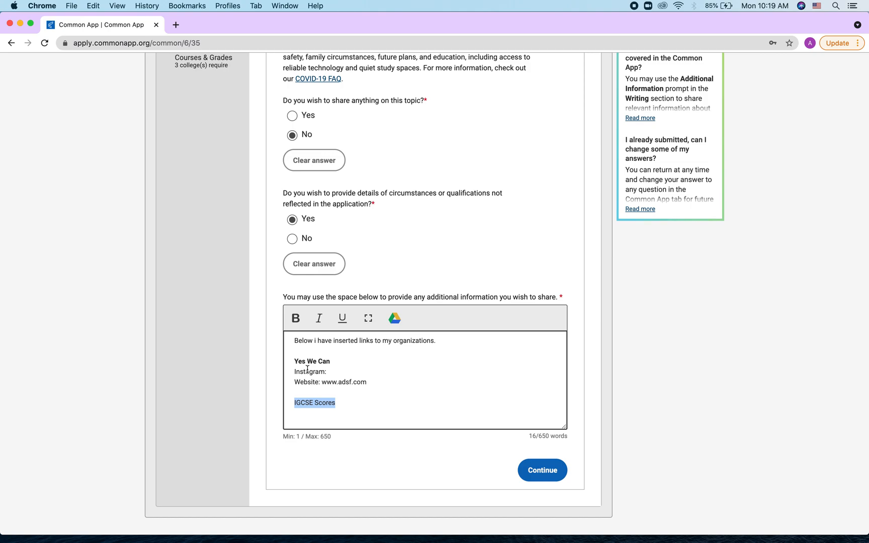
pyautogui.click(342, 355)
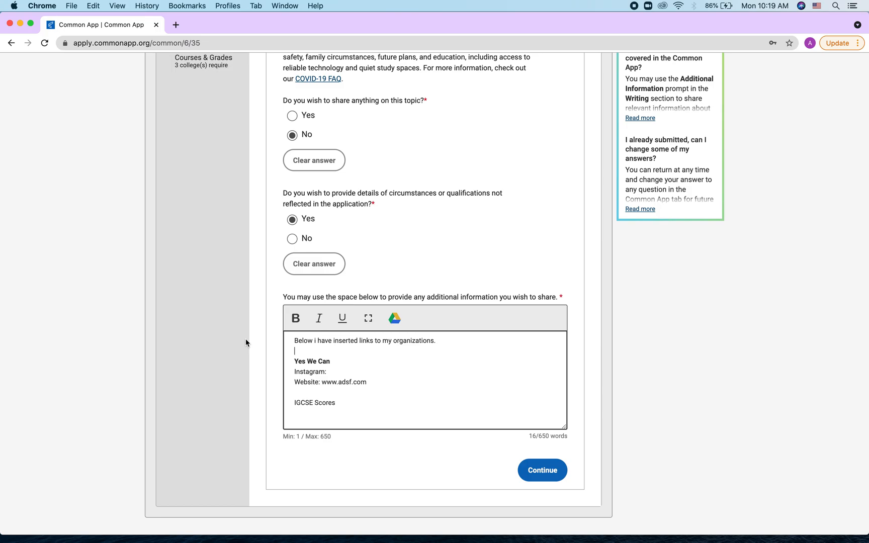
pyautogui.scroll(4, 246, 340)
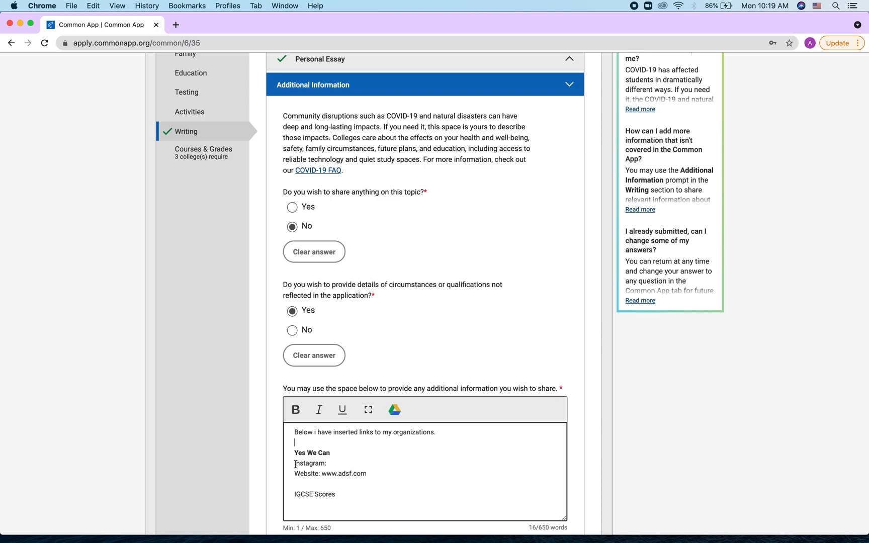
pyautogui.scroll(-5, 295, 464)
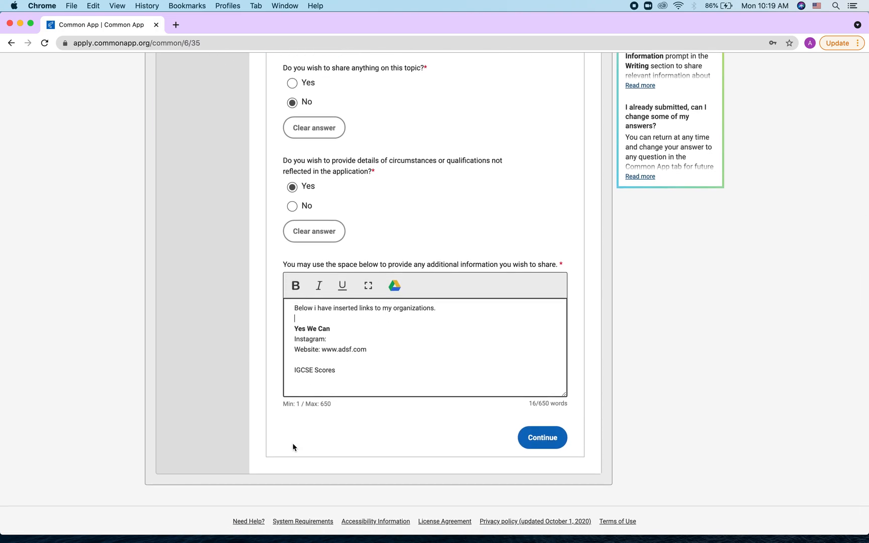
pyautogui.scroll(-1, 293, 447)
# - Check the Courses & Grades section of the application, and return to the My Colleges overview
pyautogui.scroll(12, 293, 448)
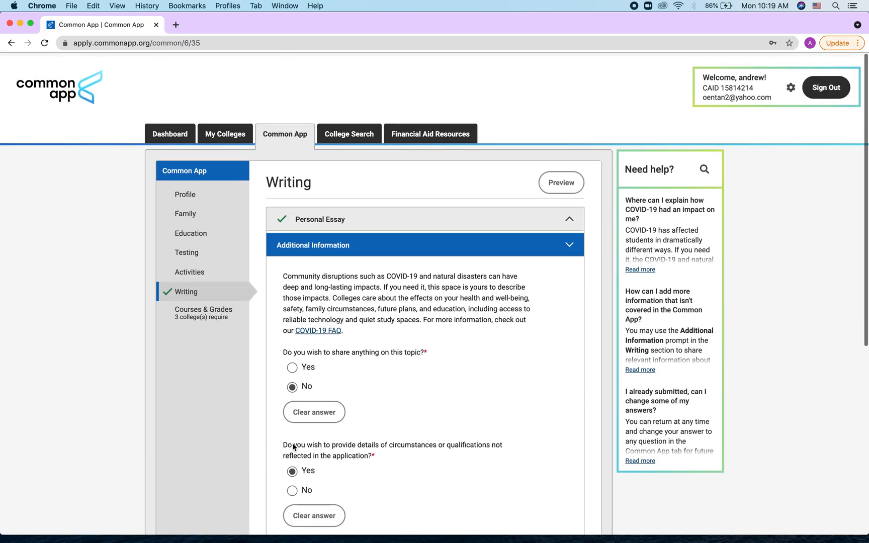
pyautogui.click(211, 309)
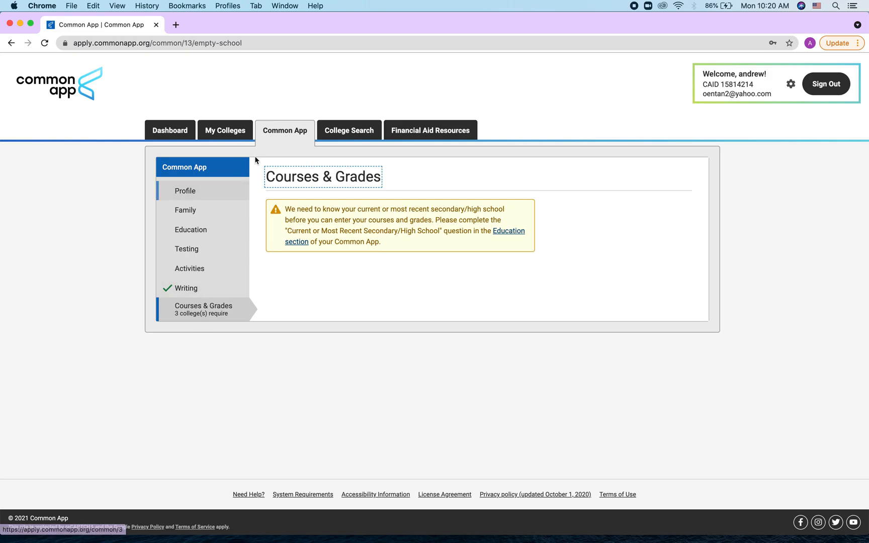
pyautogui.click(222, 138)
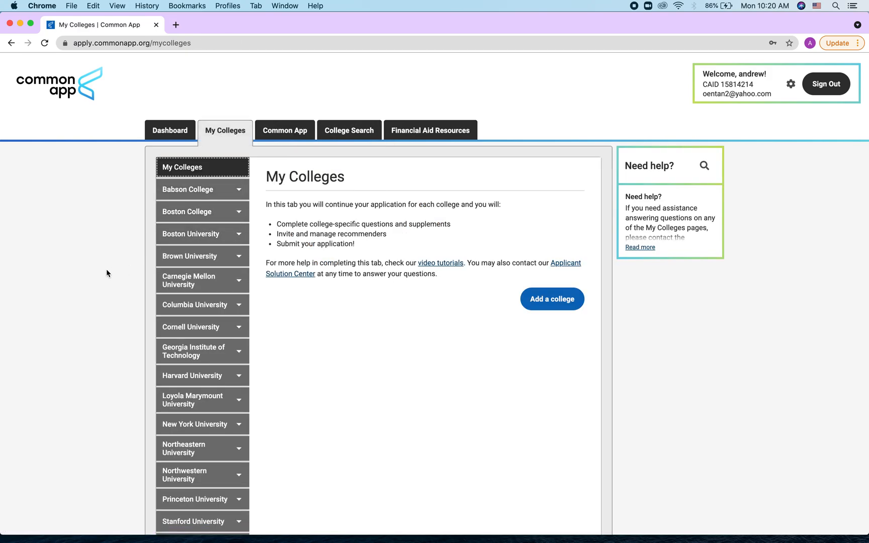